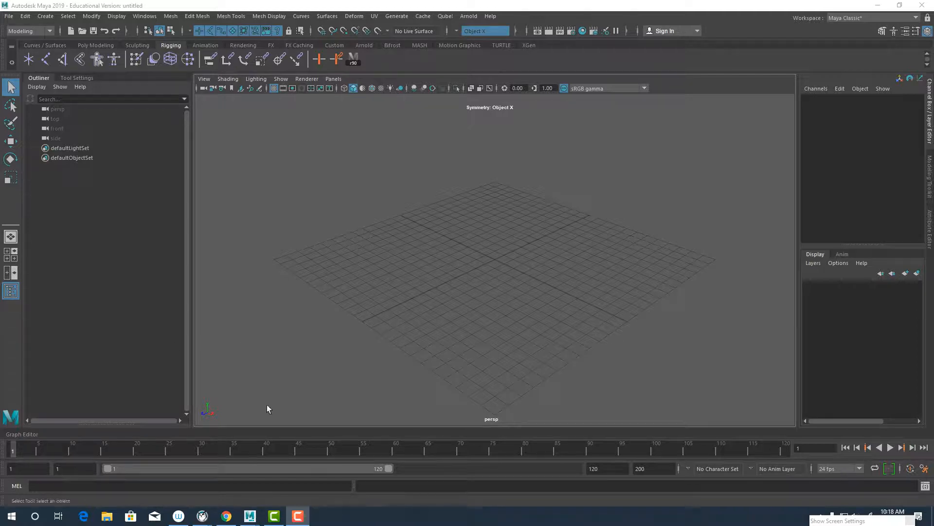
Step: Open File Explorer at \\astar and browse through classwork and the instructor's CLASSES folder to ART312_Animation_Rigging_&_Simulation\week_08
left_click(108, 516)
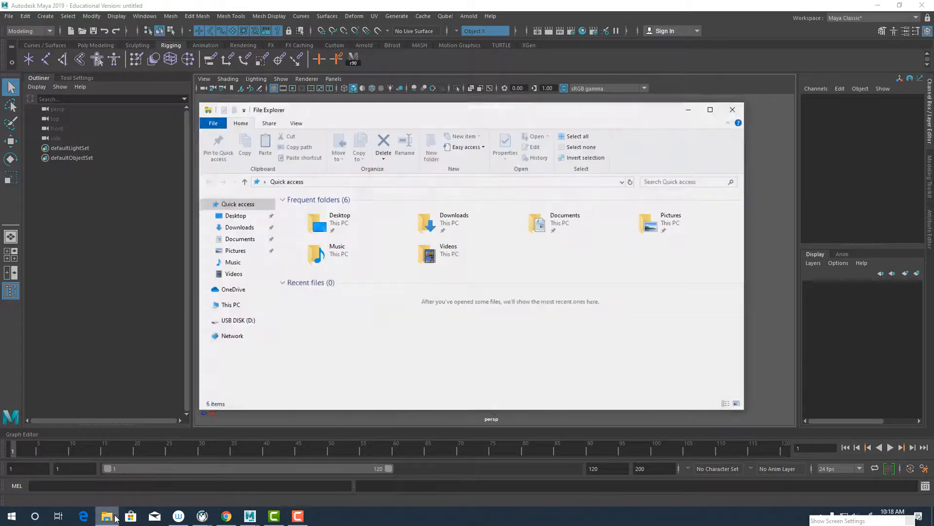
left_click(339, 181)
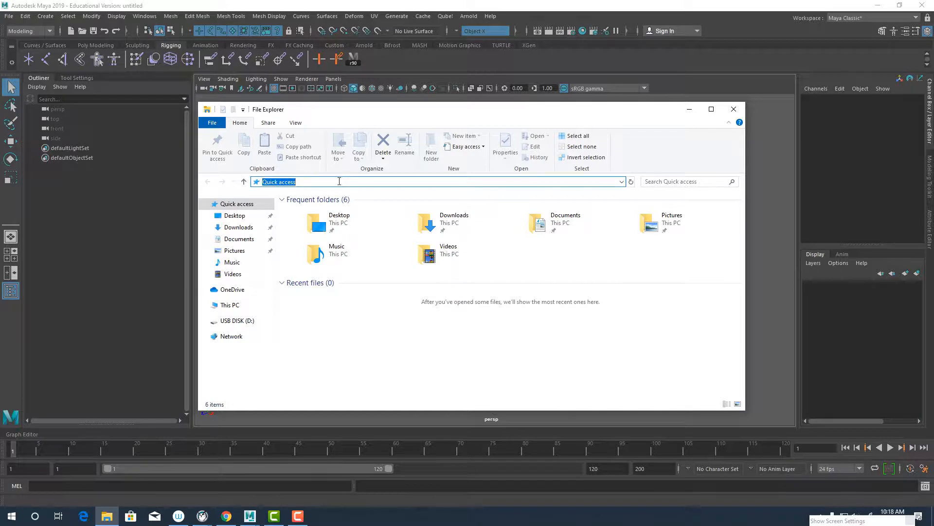
type("\\\\astar")
key("Return")
double_click(477, 289)
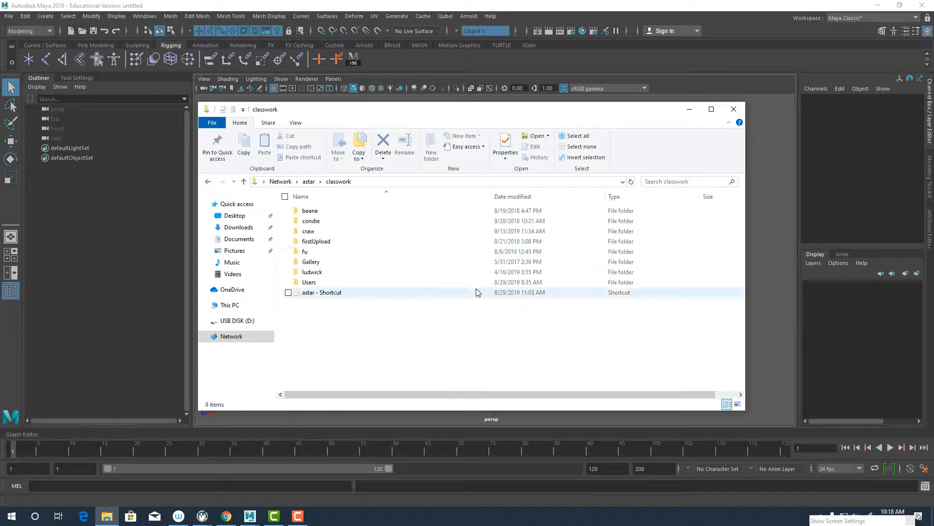
double_click(316, 231)
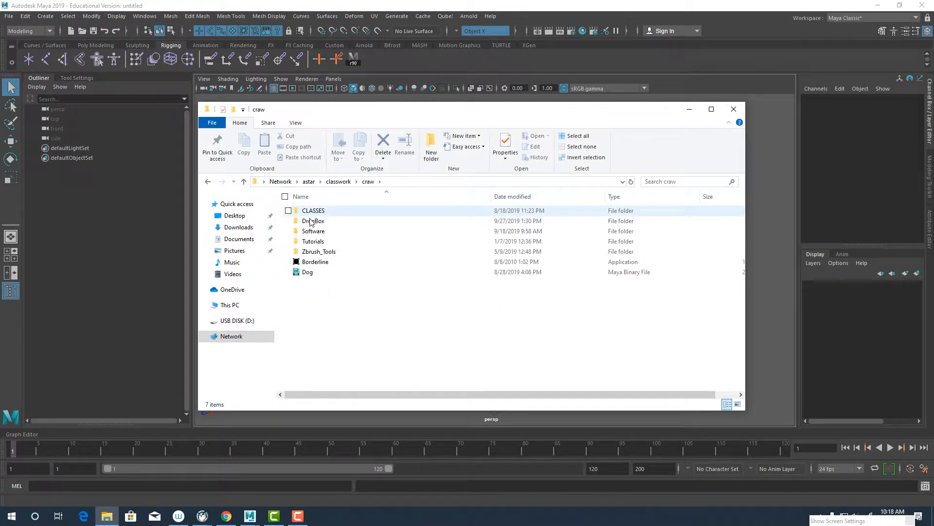
double_click(312, 212)
double_click(336, 212)
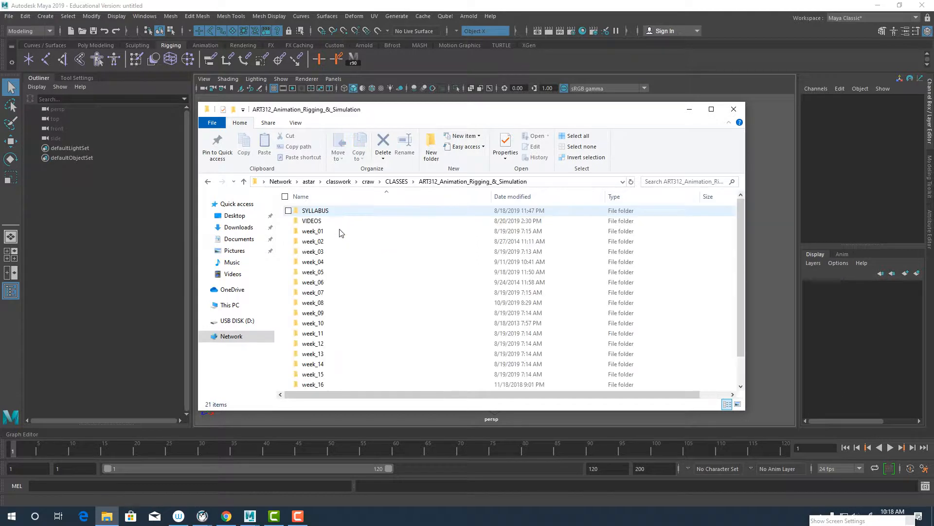
double_click(314, 302)
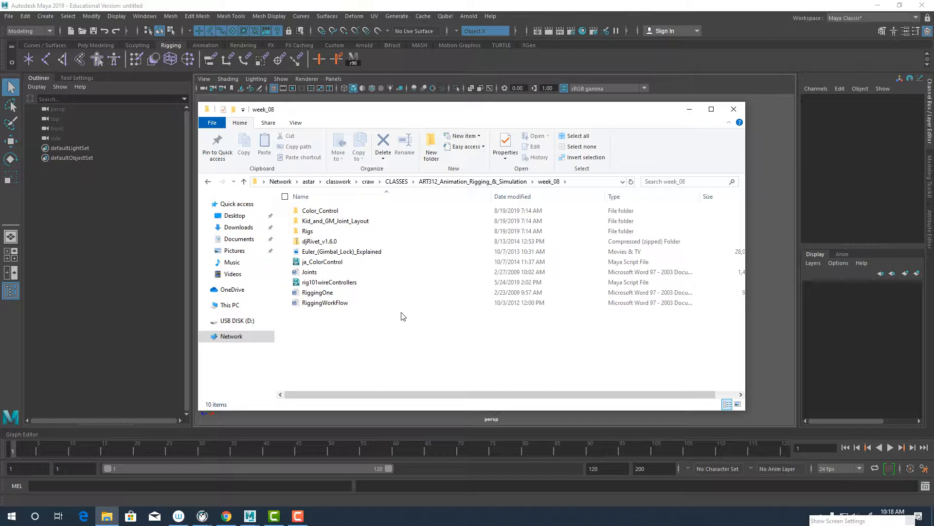
Step: Play the Euler_(Gimbal_Lock)_Explained video in VLC, dismiss the privacy notice, skip ahead to about 02:35 and close the player
left_click(326, 251)
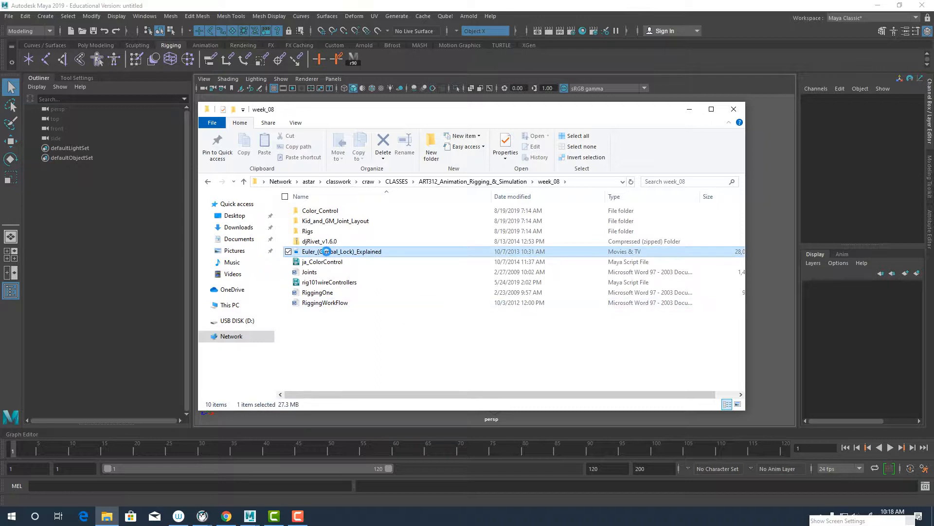
right_click(326, 251)
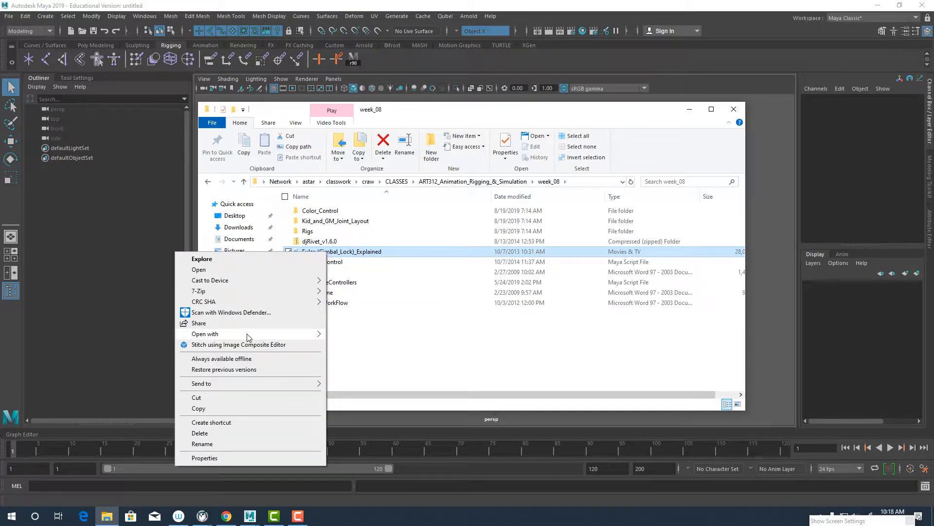
mouse_move(249, 336)
left_click(370, 367)
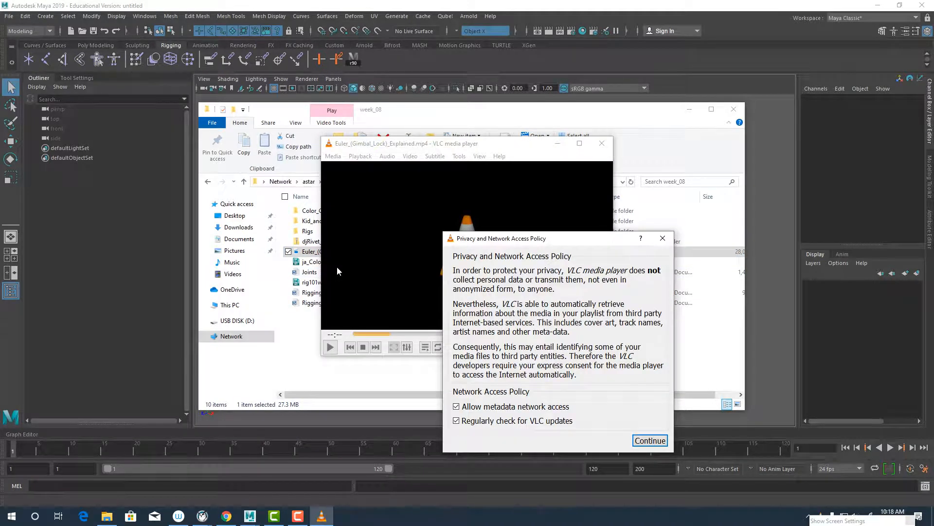
left_click(661, 242)
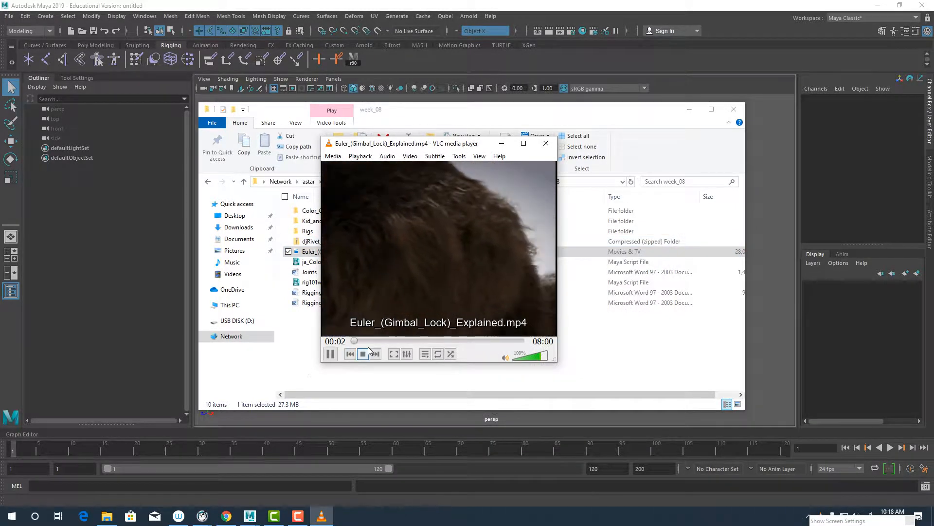
left_click(408, 342)
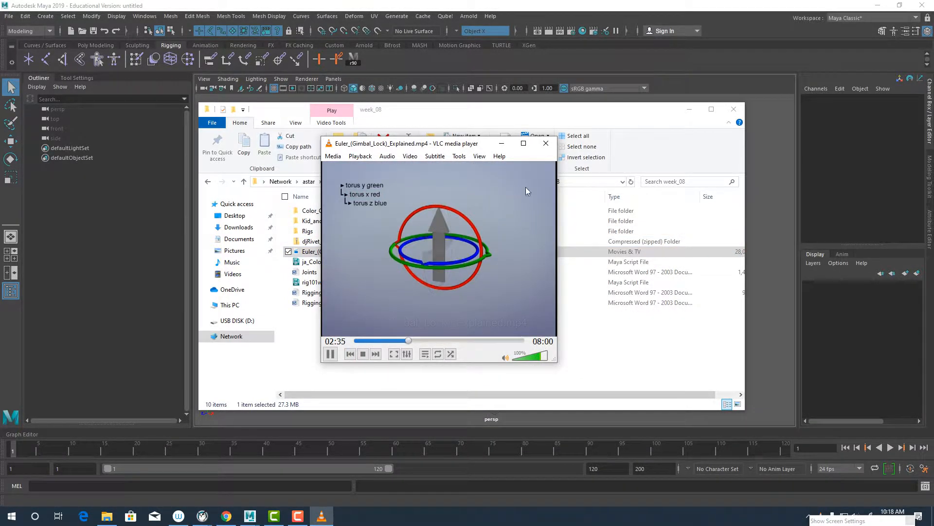
left_click(545, 143)
Step: Point out the ja_ColorControl and rig101wireControllers script files in the week_08 folder
left_click(349, 337)
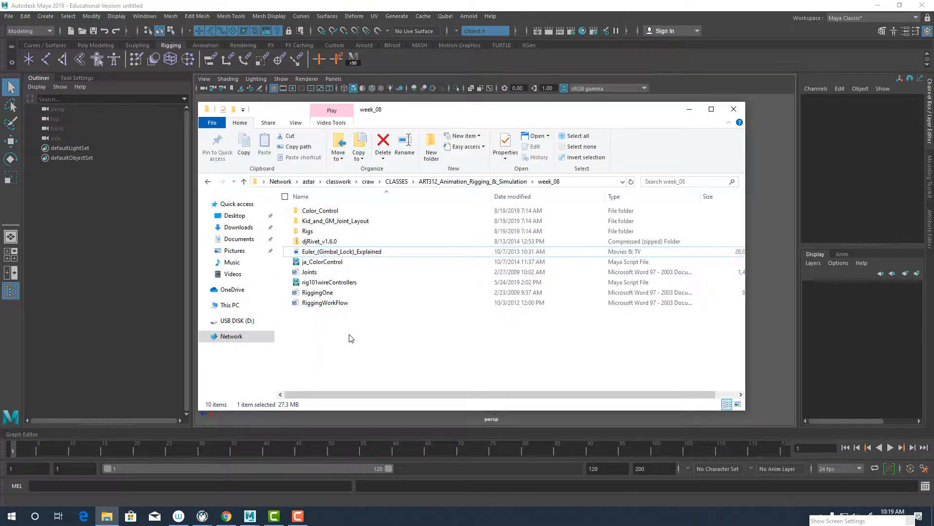
left_click(324, 263)
left_click(330, 284)
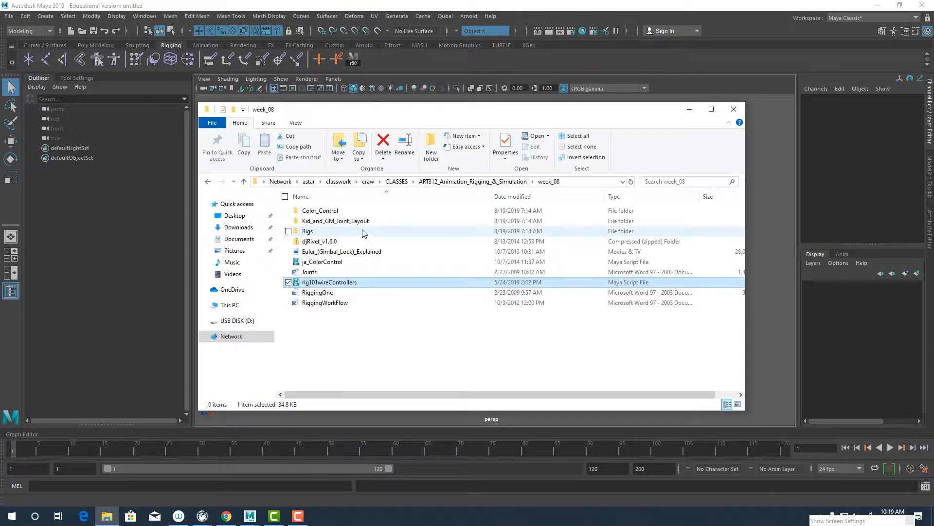
Step: Examine the joint layout images in Kid_and_GM_Joint_Layout from GoatMan_Leg_Joints through Kid_Spine, and return to the week_08 folder
double_click(350, 222)
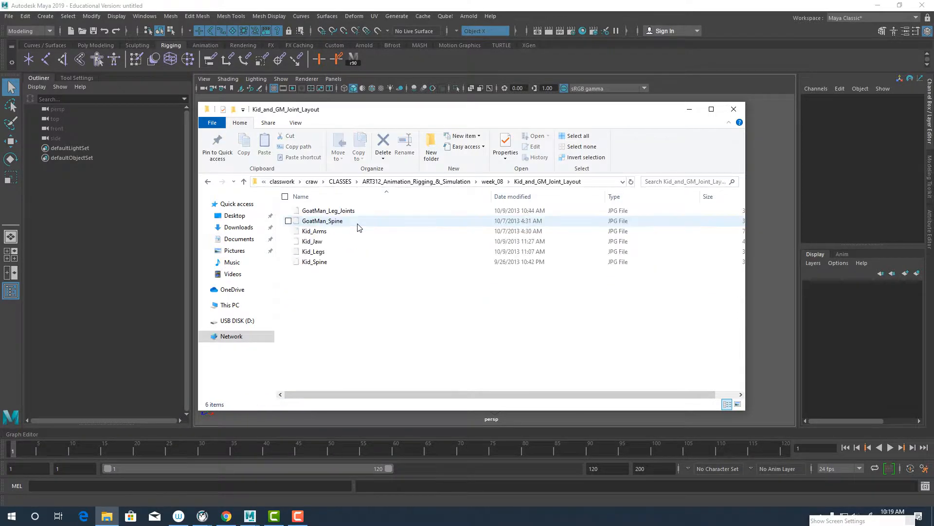
double_click(331, 210)
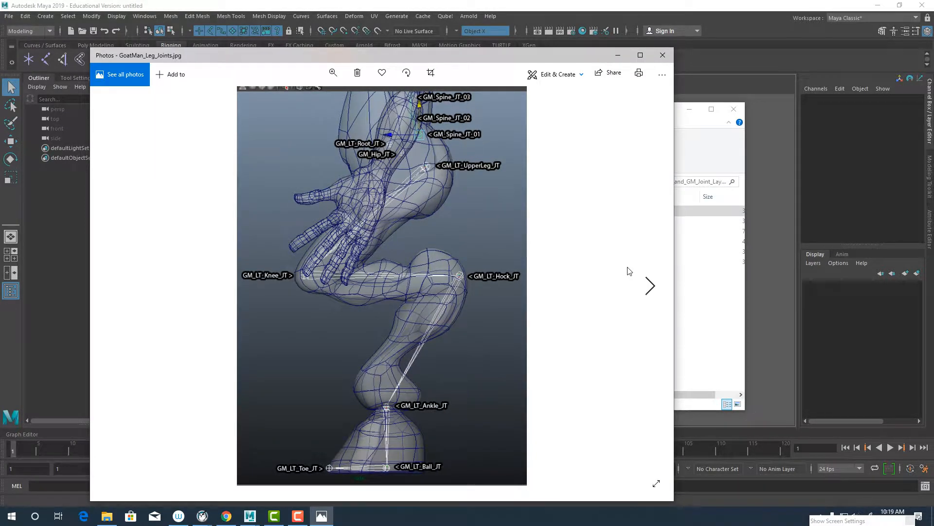
left_click(649, 282)
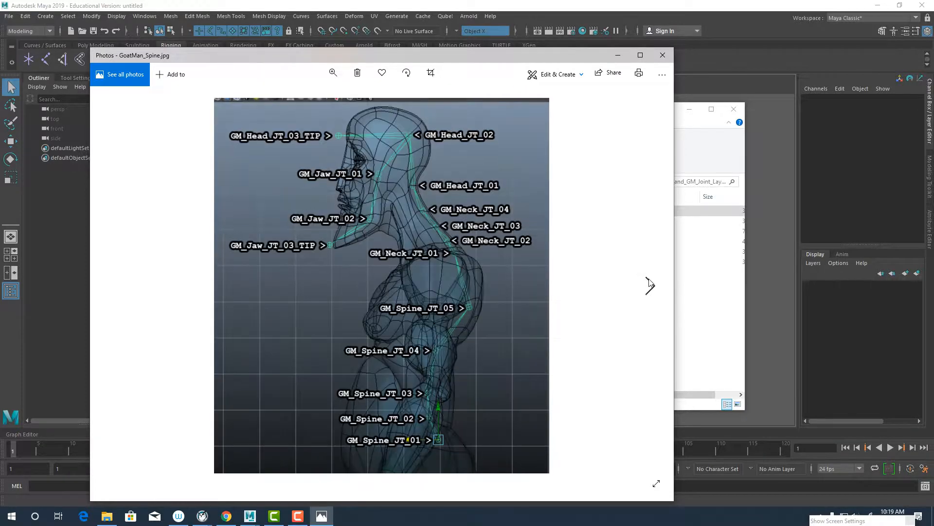
left_click(649, 282)
left_click(650, 282)
left_click(650, 282)
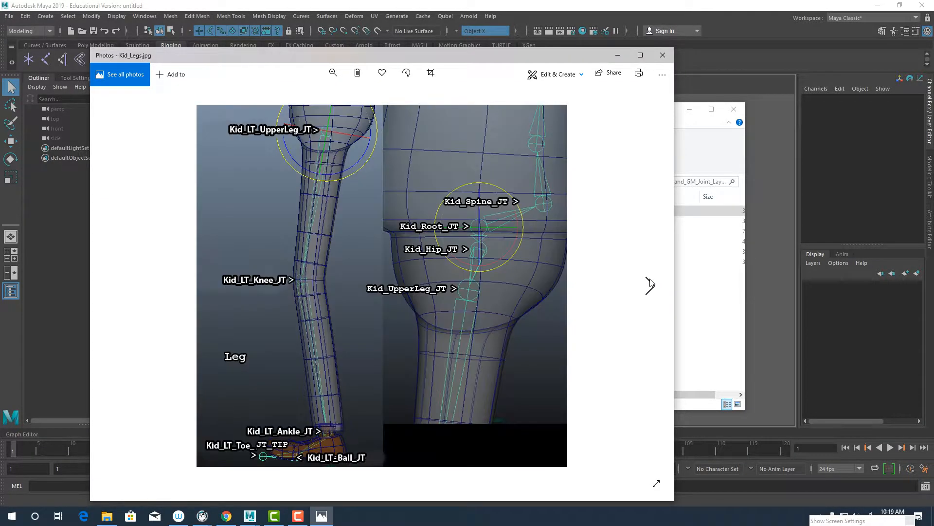
left_click(650, 282)
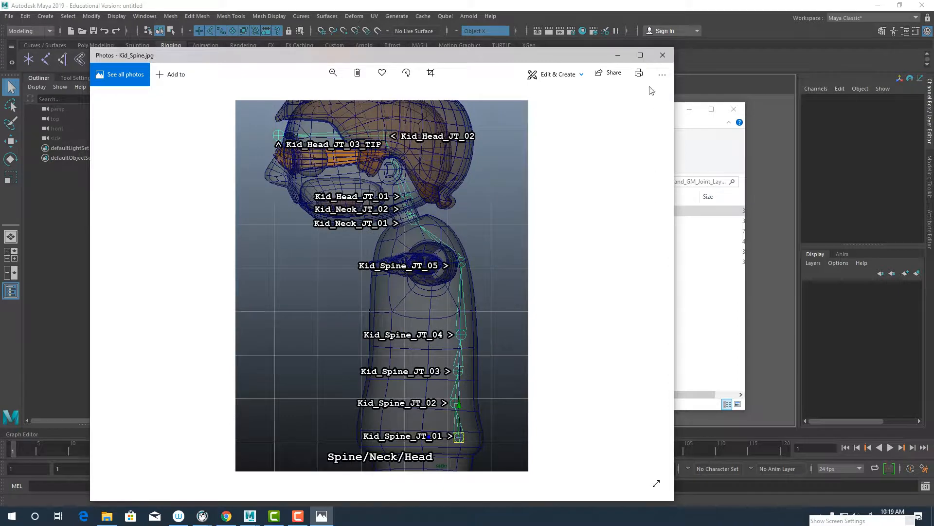
left_click(660, 56)
left_click(496, 182)
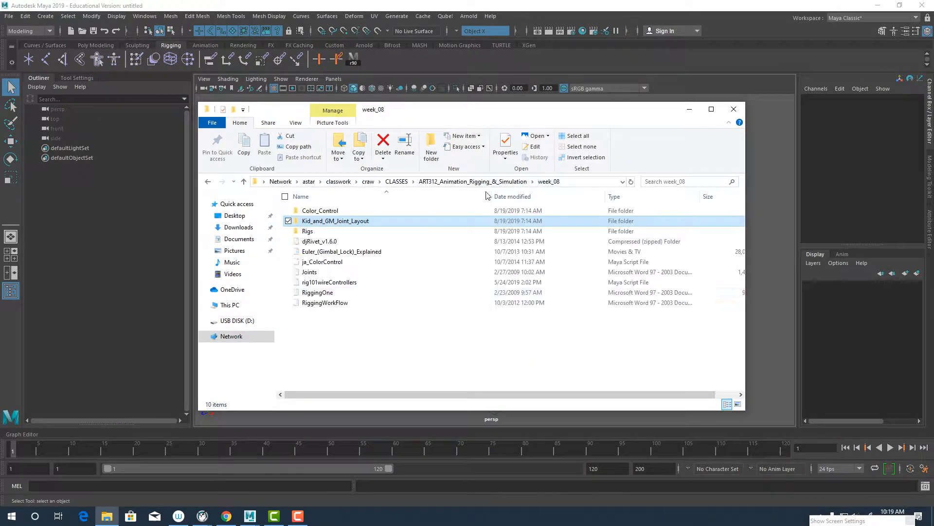
Step: Review the RiggingWorkFlow document in Word, accepting the Office licence agreement, and put away the document and folder windows
left_click(325, 302)
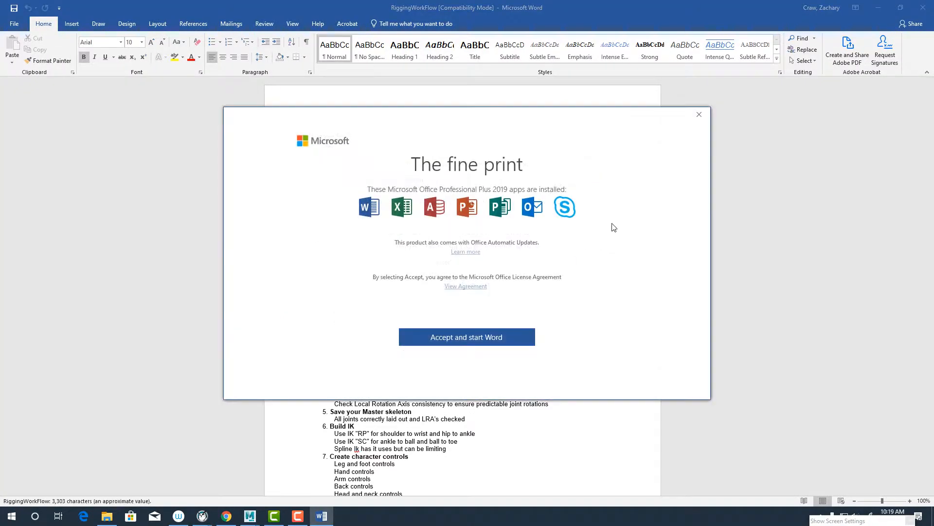
left_click(480, 337)
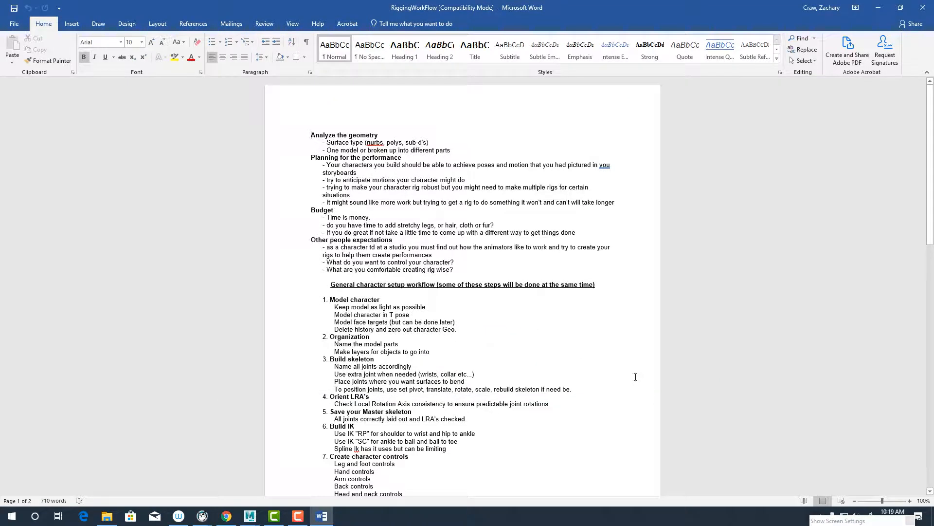
left_click(923, 7)
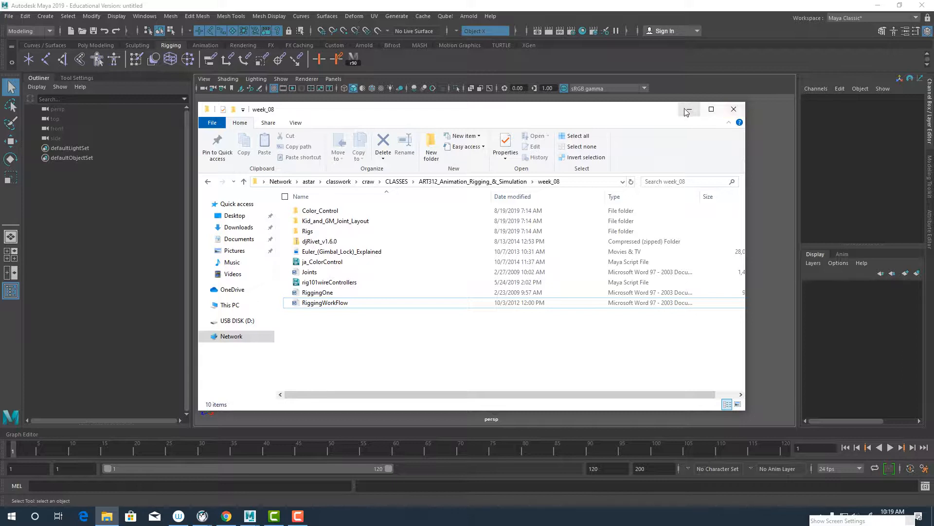
left_click(734, 110)
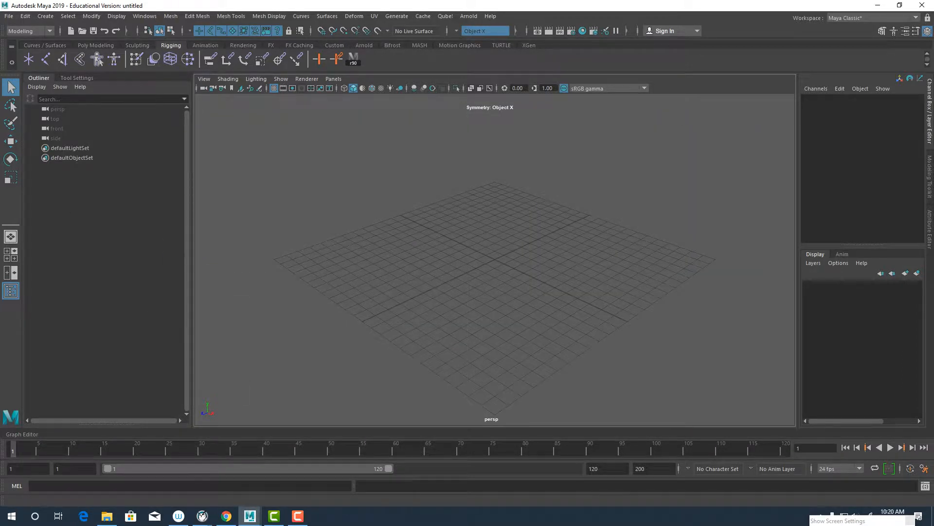
Step: Start a new Maya project in the Project Window and name it with the student's last and first name followed by _Rig
left_click(9, 16)
left_click(78, 324)
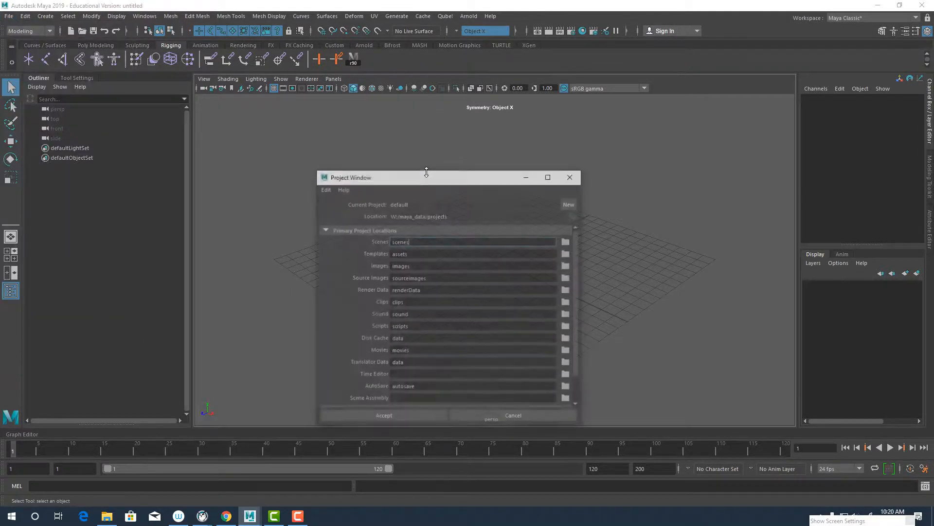
left_click(570, 204)
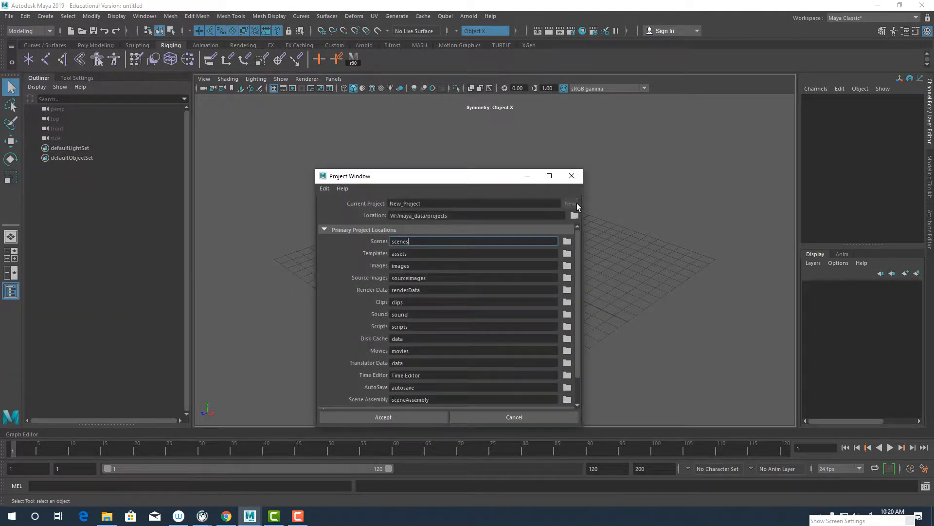
double_click(425, 204)
type("Craw_Zacha")
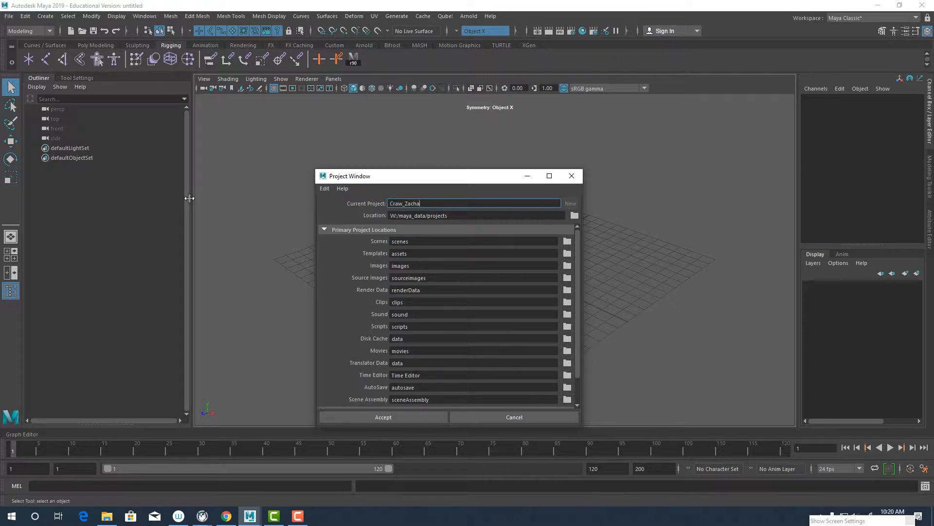
type("ry_Rig")
Step: Set the project location to the personal surname folder on the Media-IO (M:) drive and create the project
left_click(572, 216)
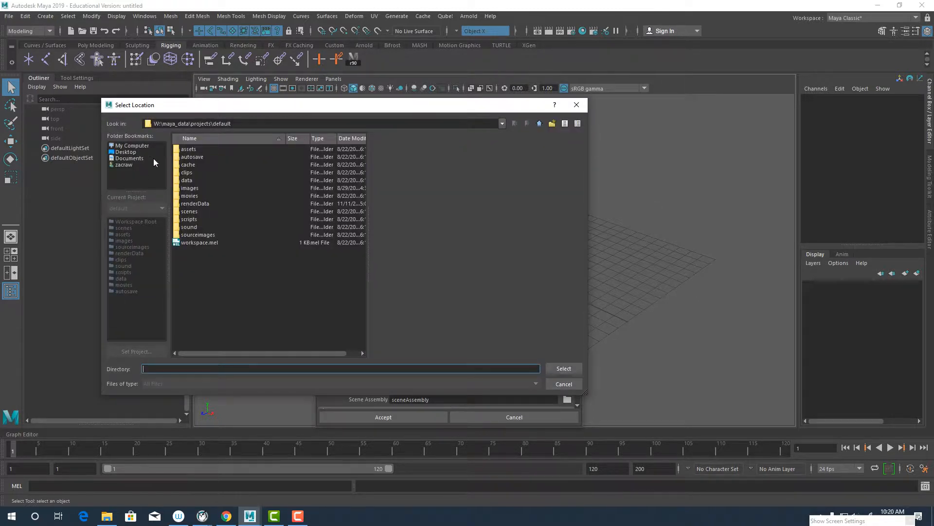
left_click(128, 146)
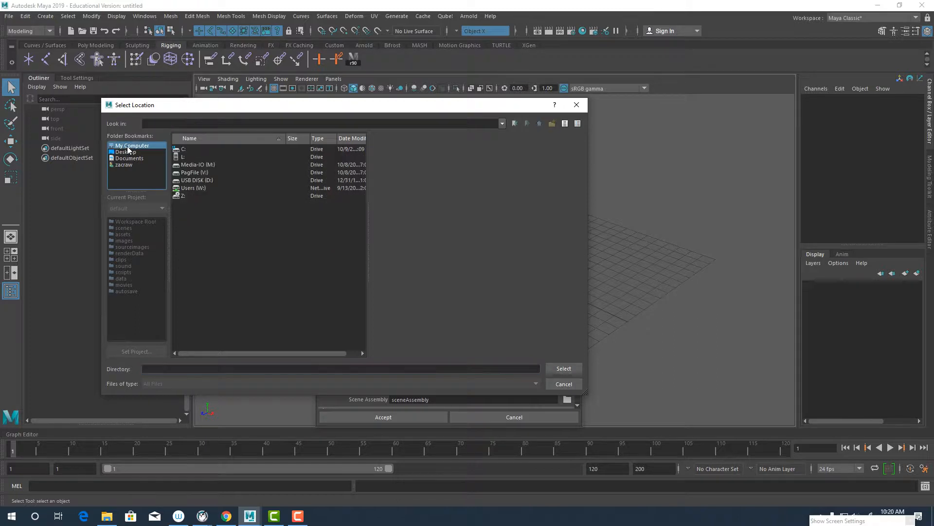
left_click(203, 165)
double_click(211, 164)
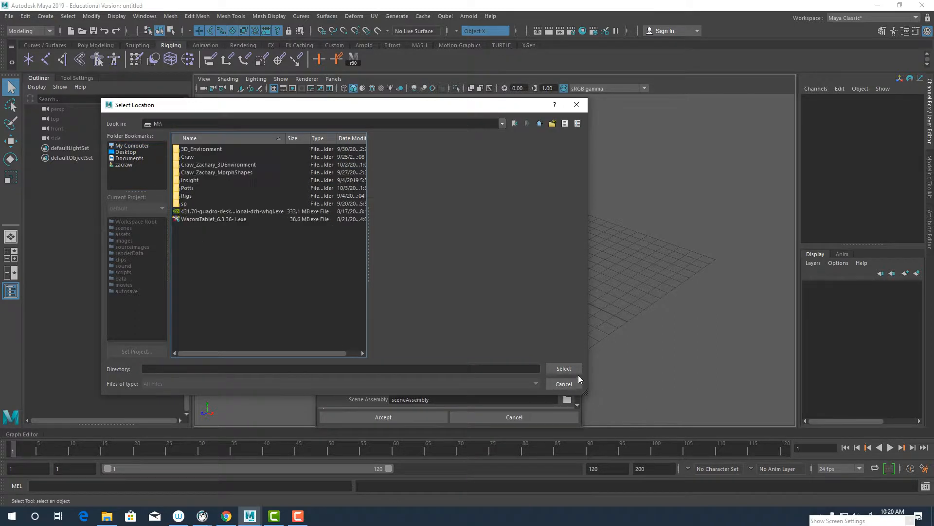
double_click(192, 155)
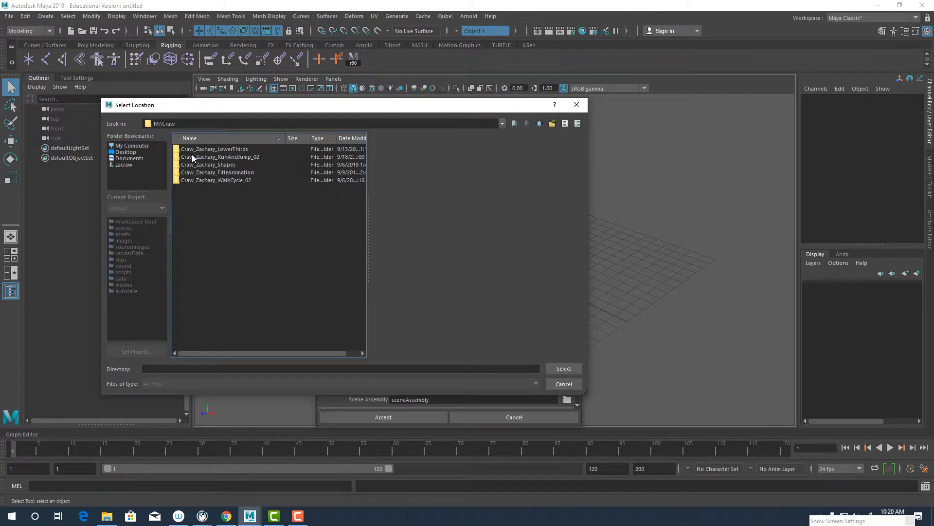
left_click(563, 368)
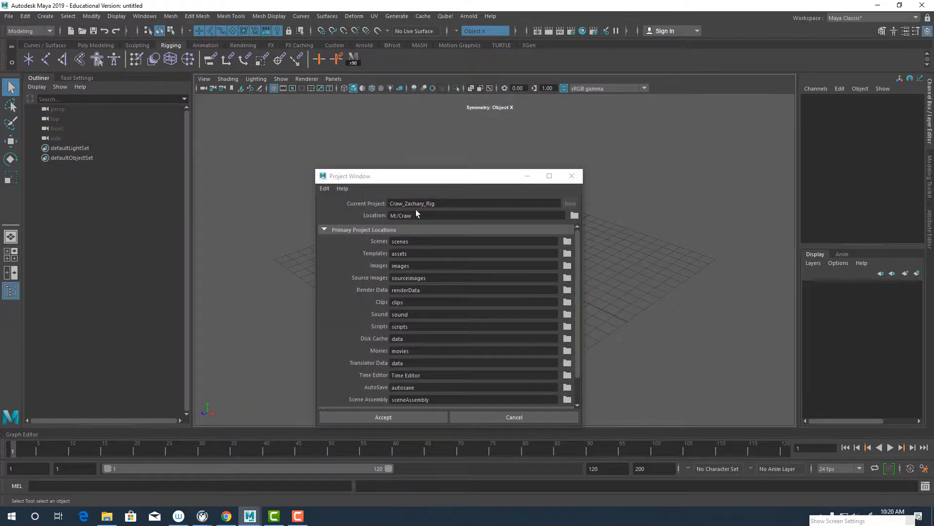
left_click(383, 417)
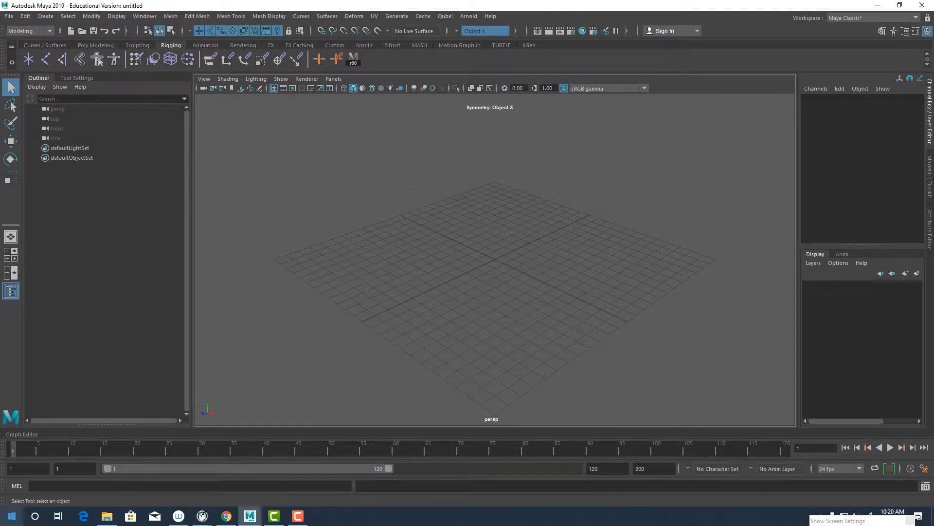
Step: Switch to File Explorer and open the scenes folder of the existing rig project on the Desktop
left_click(107, 516)
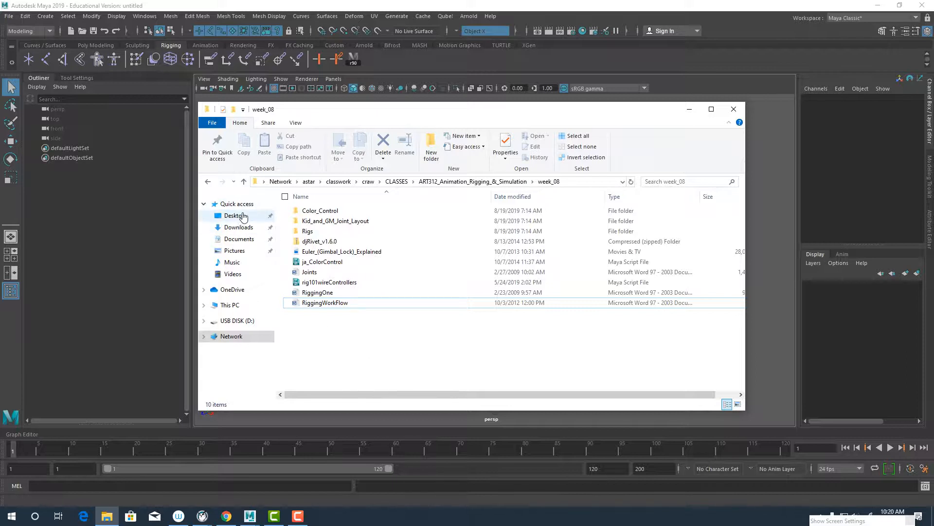
left_click(226, 217)
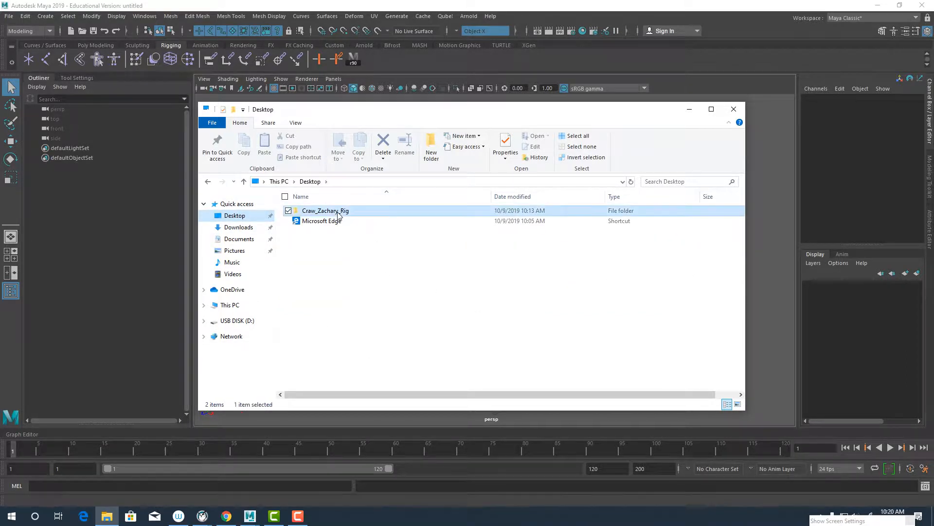
double_click(367, 212)
double_click(311, 303)
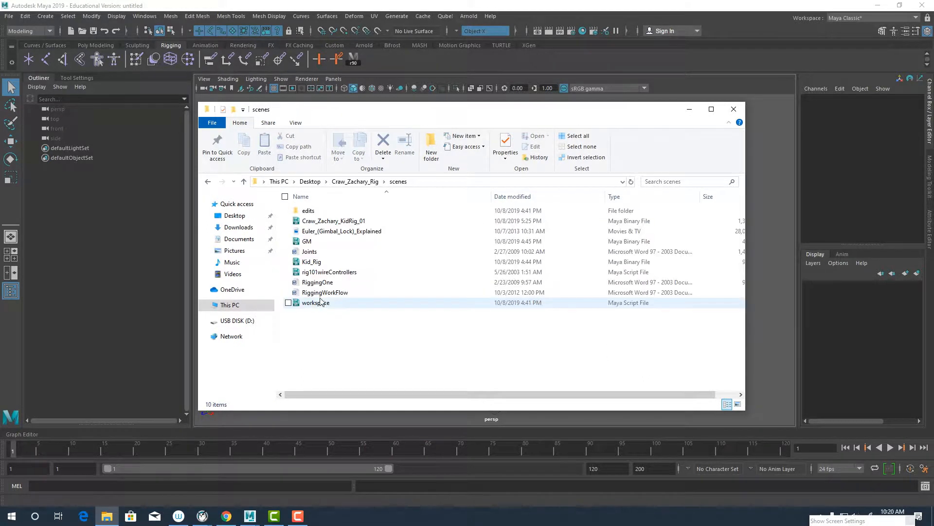
Step: Copy the GM and Kid_Rig scene files from the existing rig project's scenes folder
left_click(320, 242)
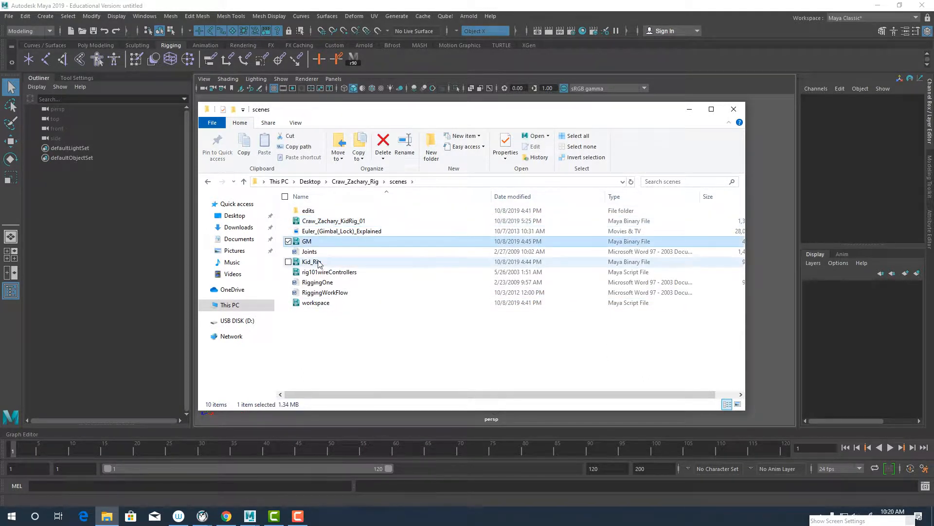
left_click(320, 263, "ctrl")
right_click(320, 263)
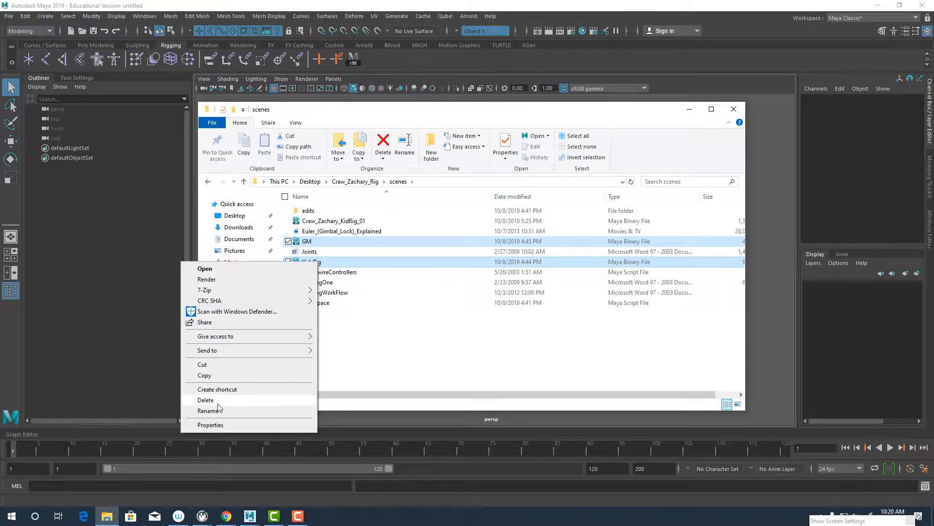
left_click(216, 376)
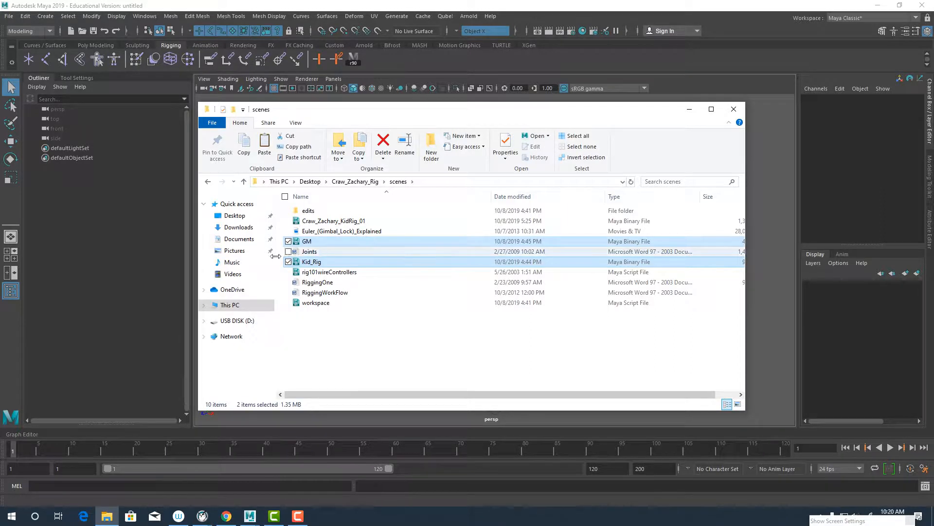
Step: Paste the copied files into the scenes folder of the new rig project on the Media-IO (M:) drive and put away the folder window
left_click(238, 320)
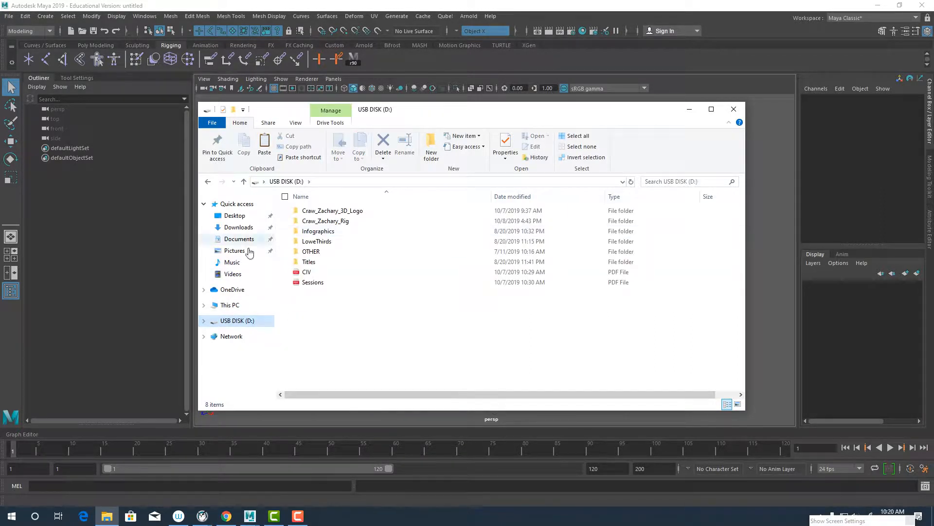
left_click(228, 305)
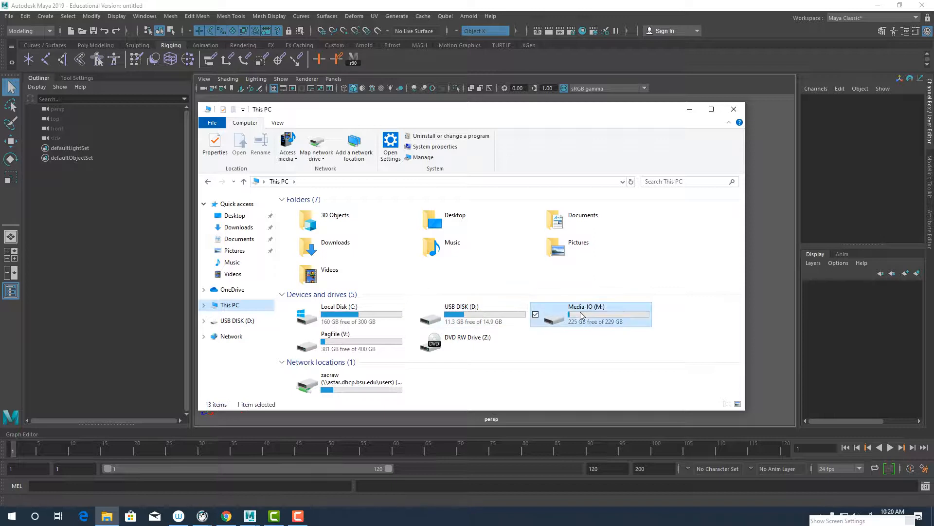
double_click(589, 314)
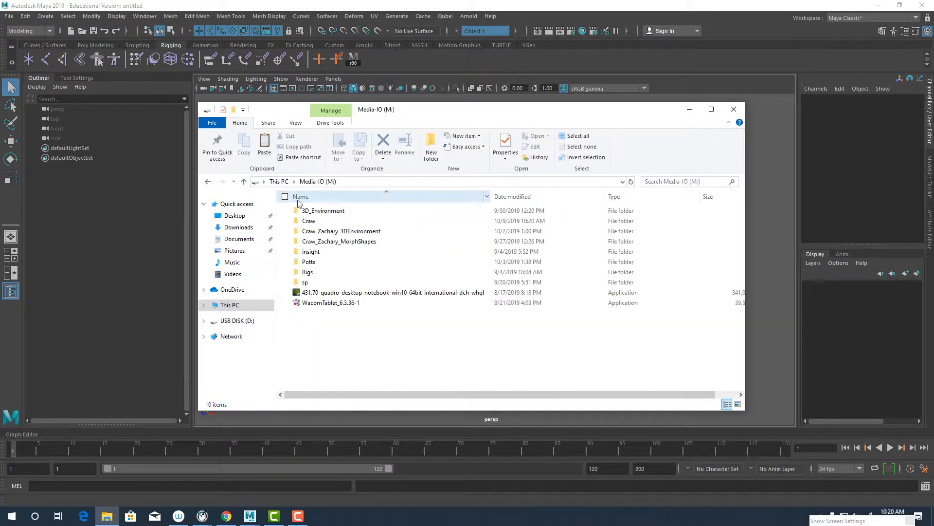
double_click(324, 221)
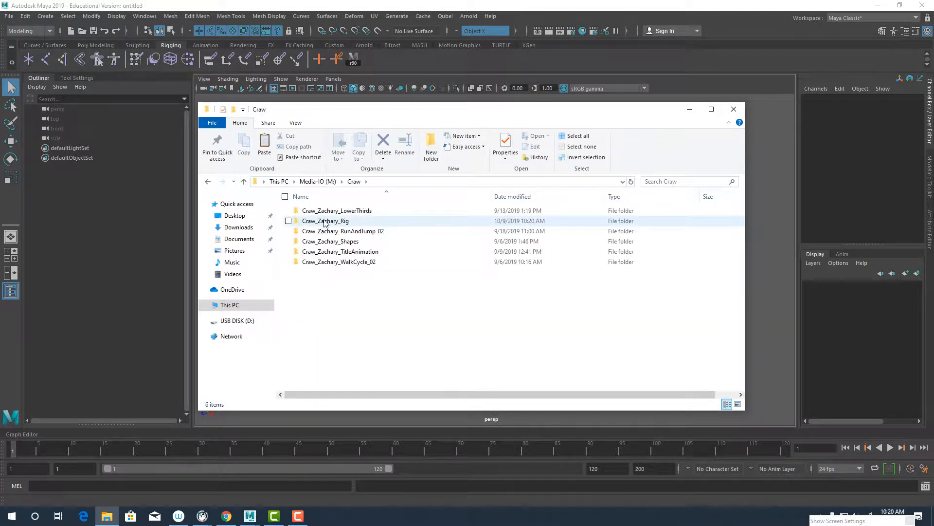
double_click(324, 221)
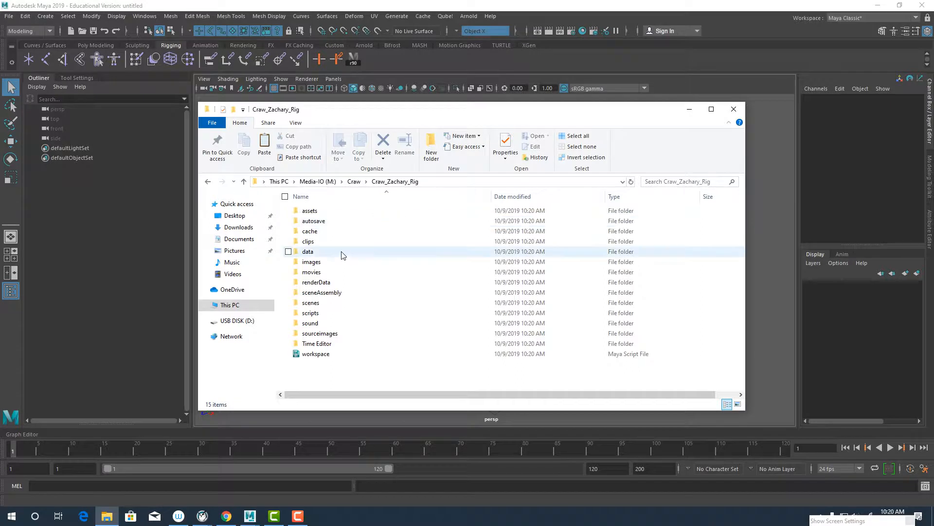
double_click(318, 306)
right_click(268, 235)
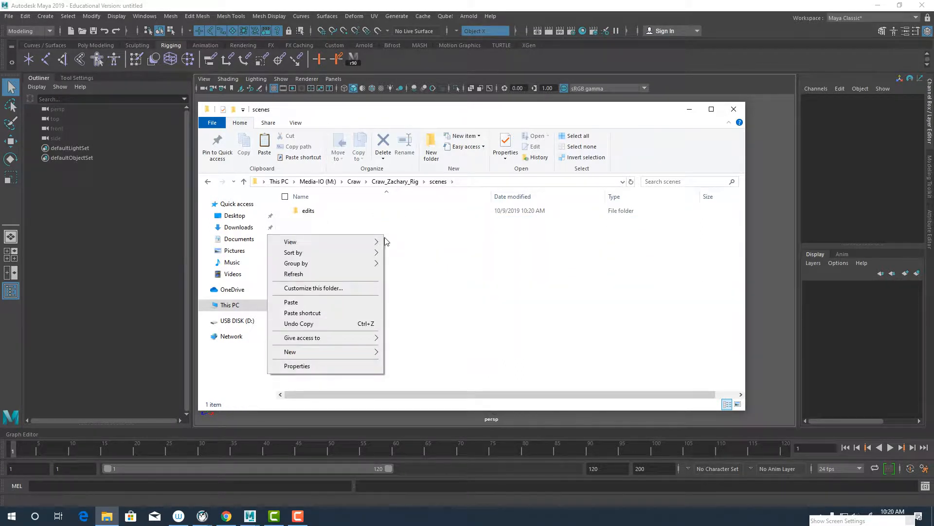
left_click(309, 302)
left_click(418, 304)
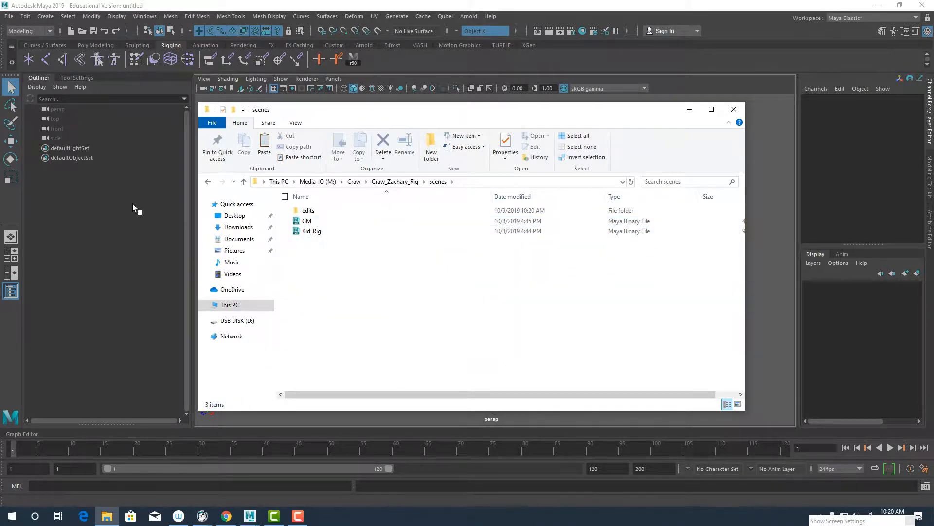
left_click(686, 109)
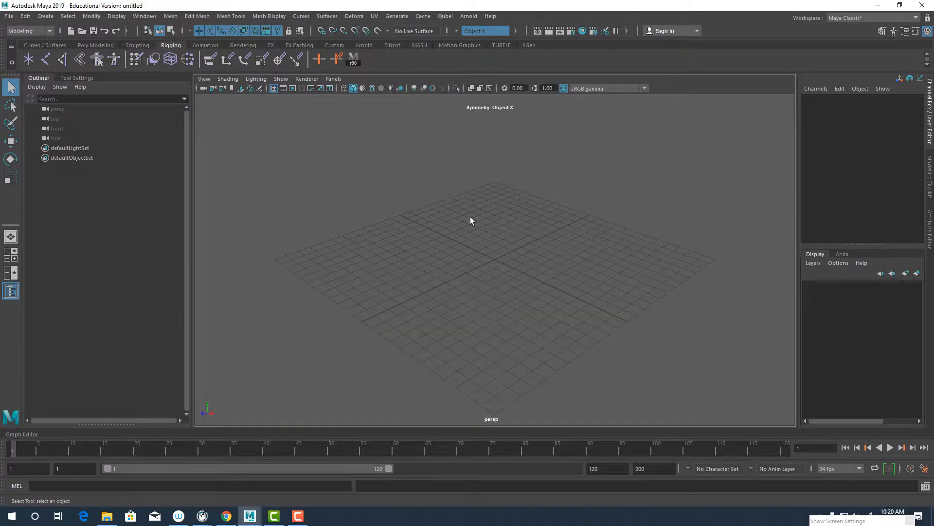
Step: Import Kid_Rig.mb from the new project's scenes folder into the empty Maya scene
left_click(9, 17)
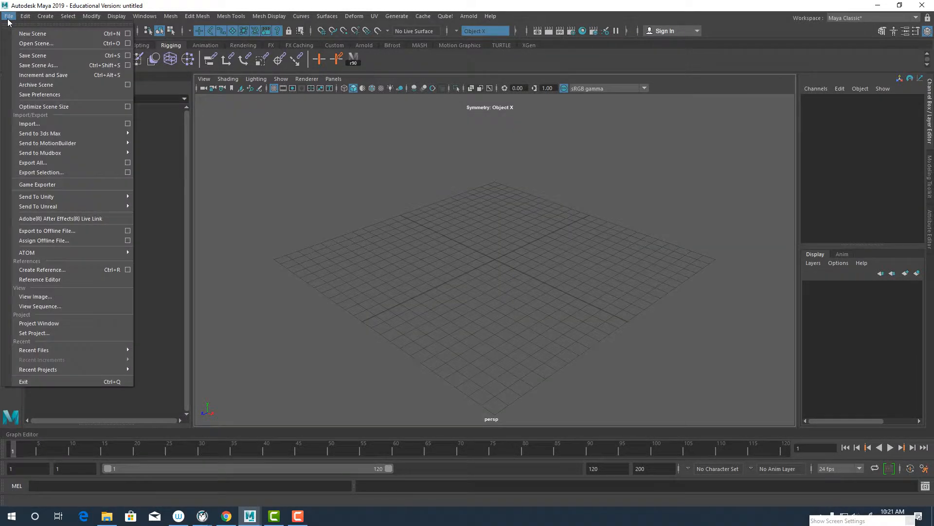
left_click(54, 123)
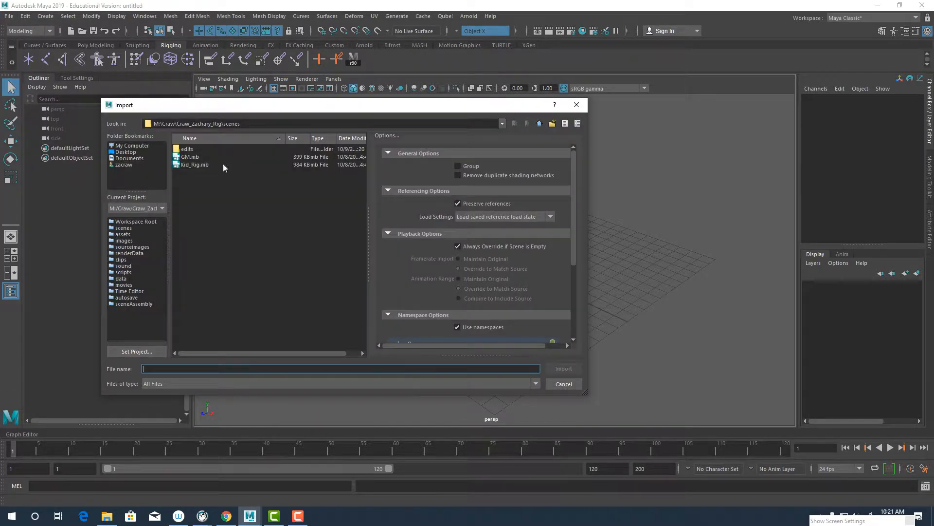
left_click(195, 165)
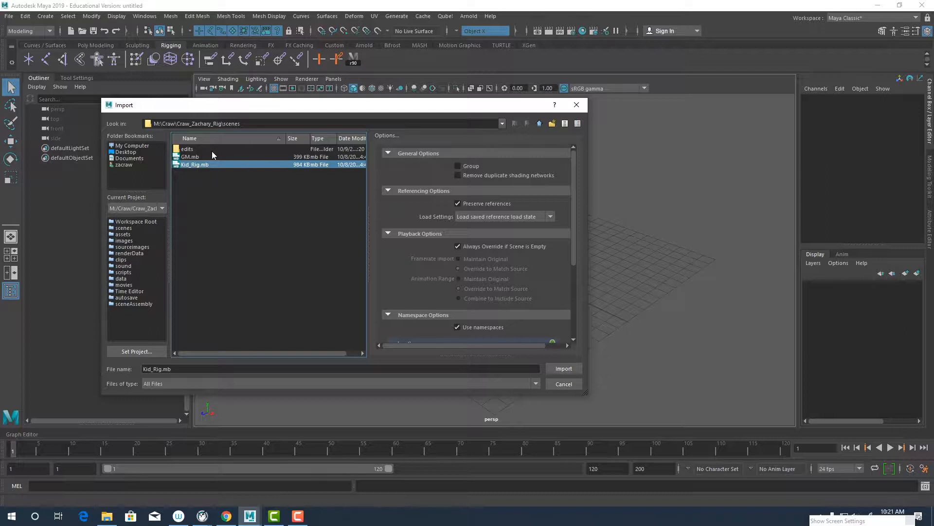
left_click(208, 157)
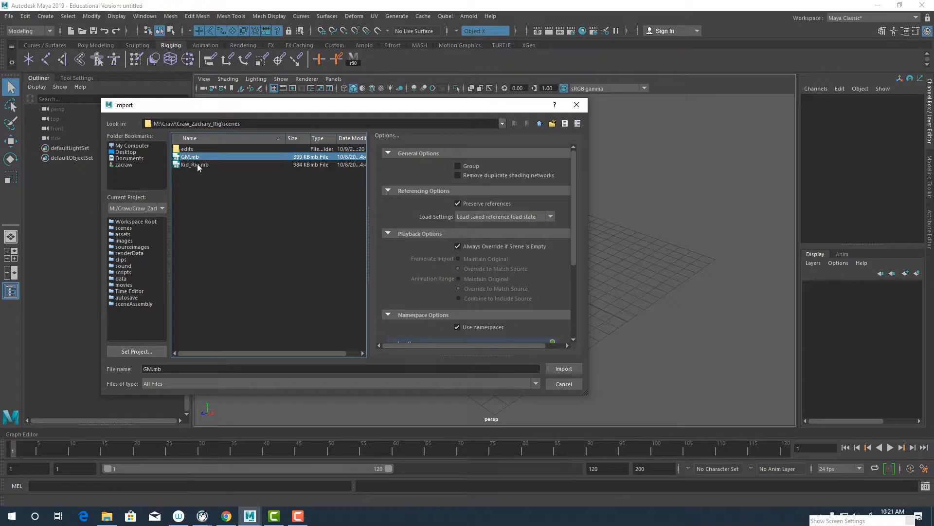
left_click(198, 166)
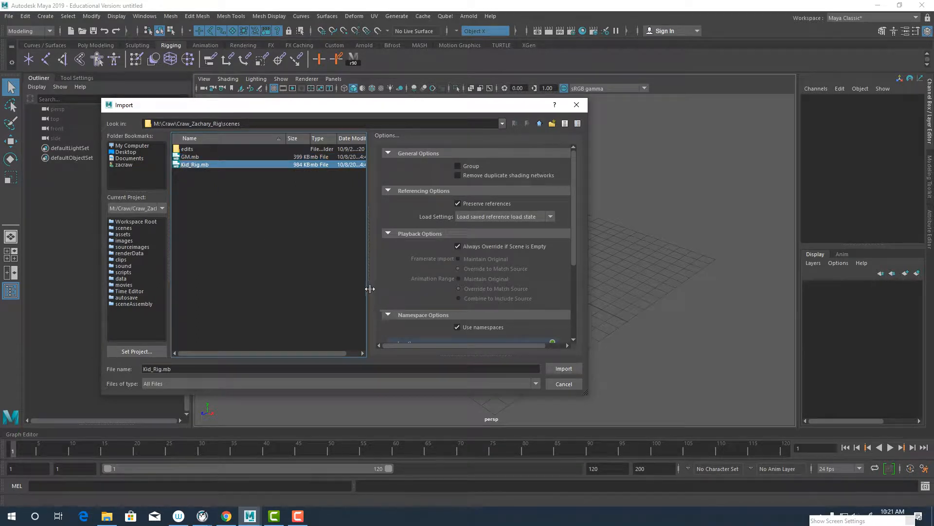
left_click(567, 369)
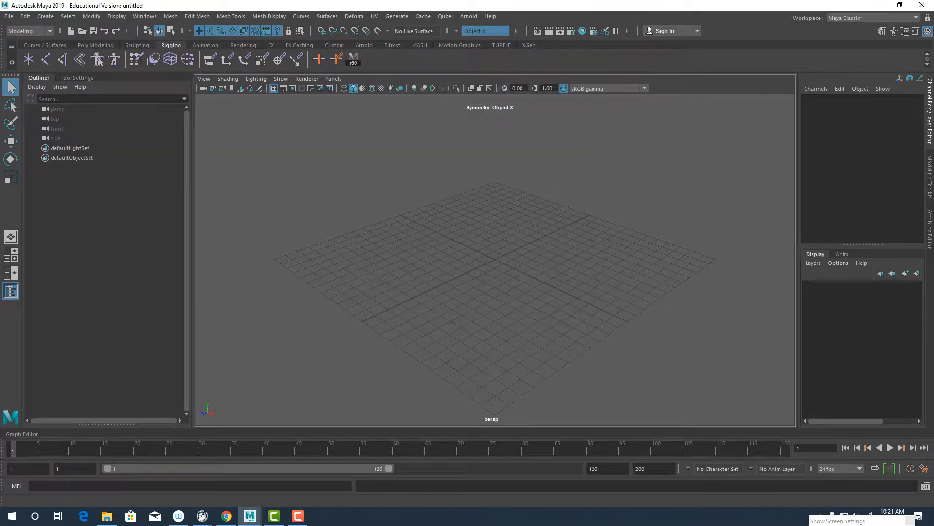
Step: Import GM.mb from the project's scenes folder into the same scene
left_click(8, 18)
left_click(9, 16)
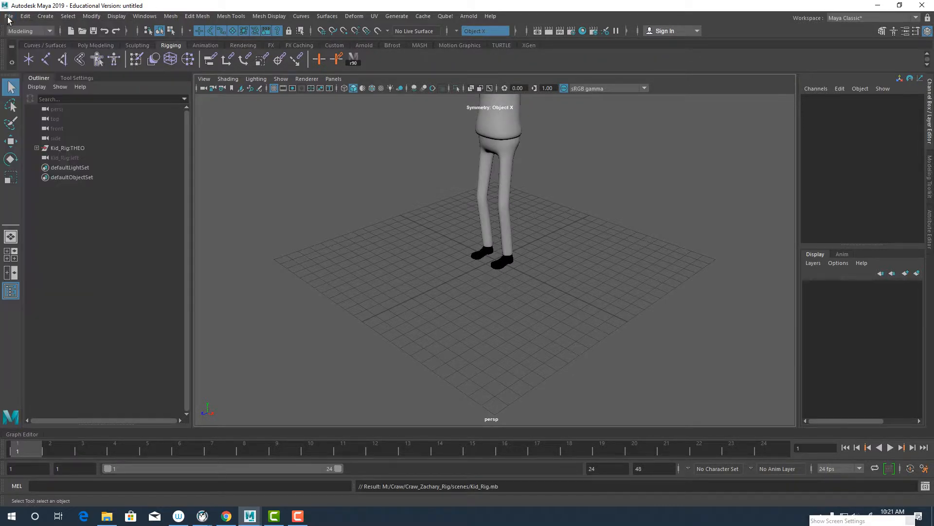
left_click(9, 17)
left_click(43, 125)
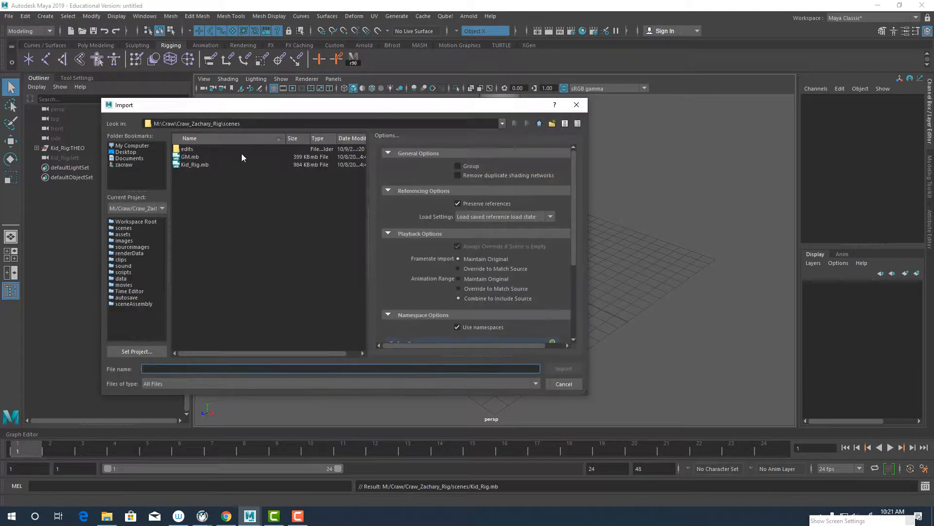
left_click(192, 156)
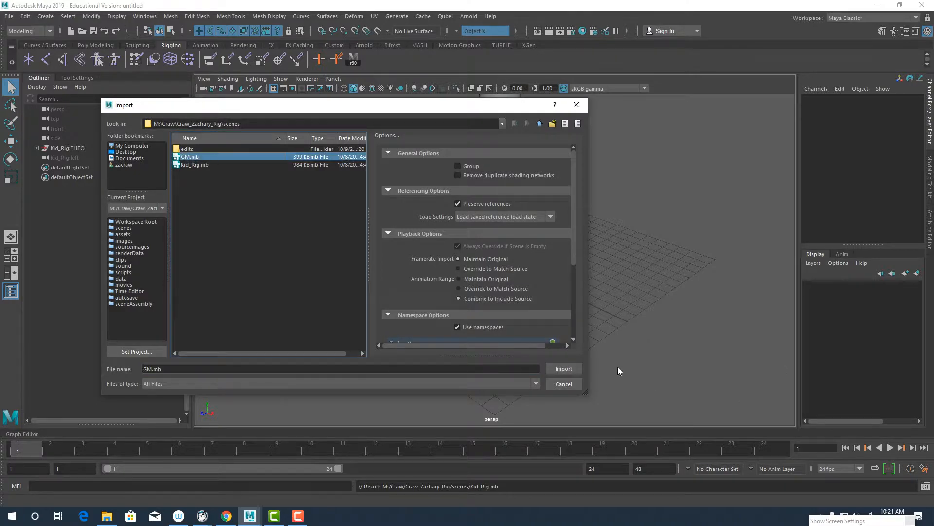
left_click(563, 369)
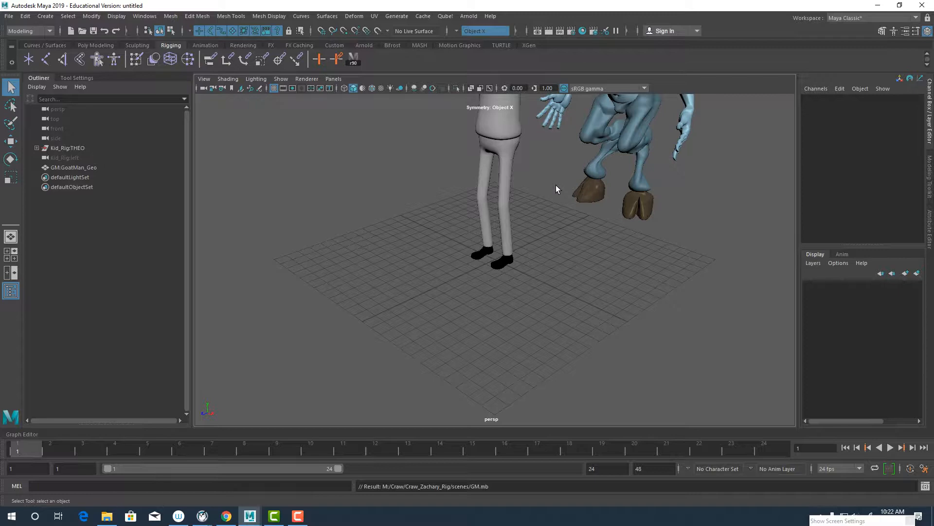
Step: Examine the kid and goat man models from several perspective angles and in the front orthographic view, comparing their poses and proportions
left_click_drag(567, 233, 493, 292, "alt")
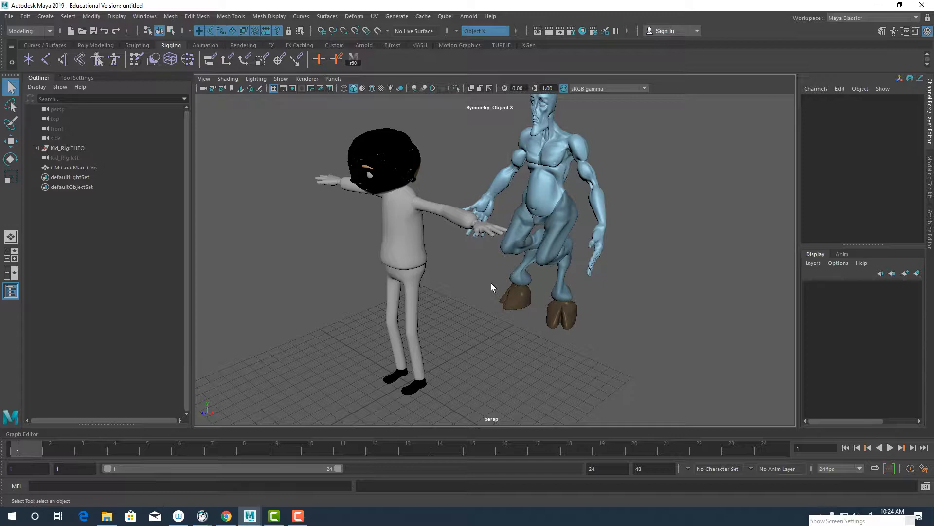
scroll(605, 248, "down", 3)
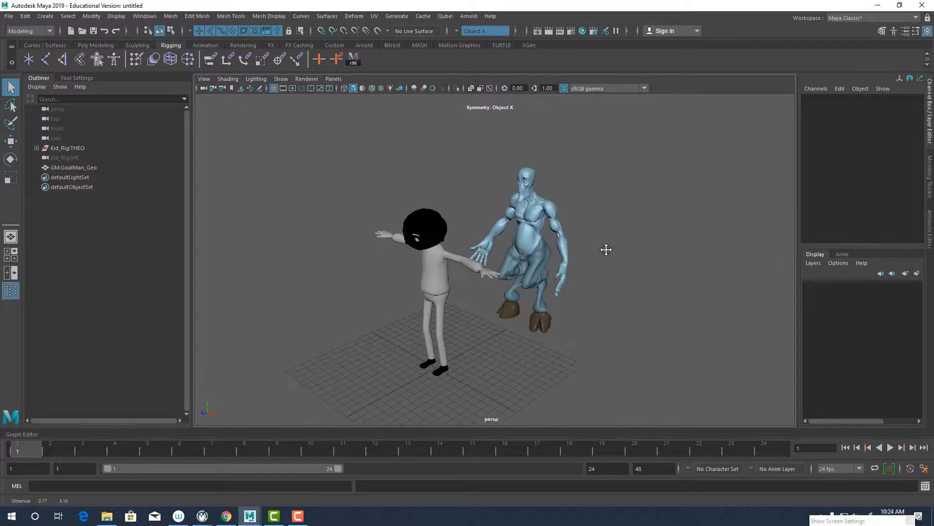
left_click_drag(605, 248, 546, 227, "alt")
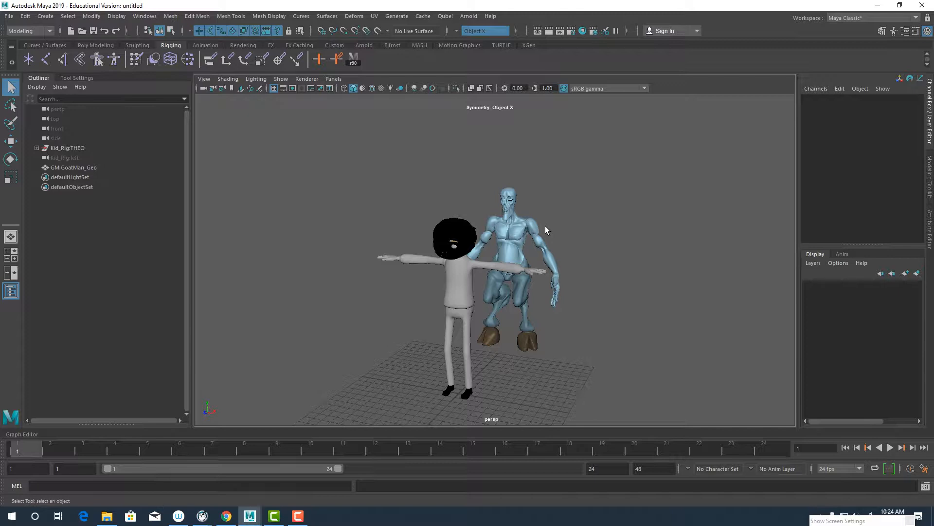
left_click_drag(553, 238, 602, 267, "alt")
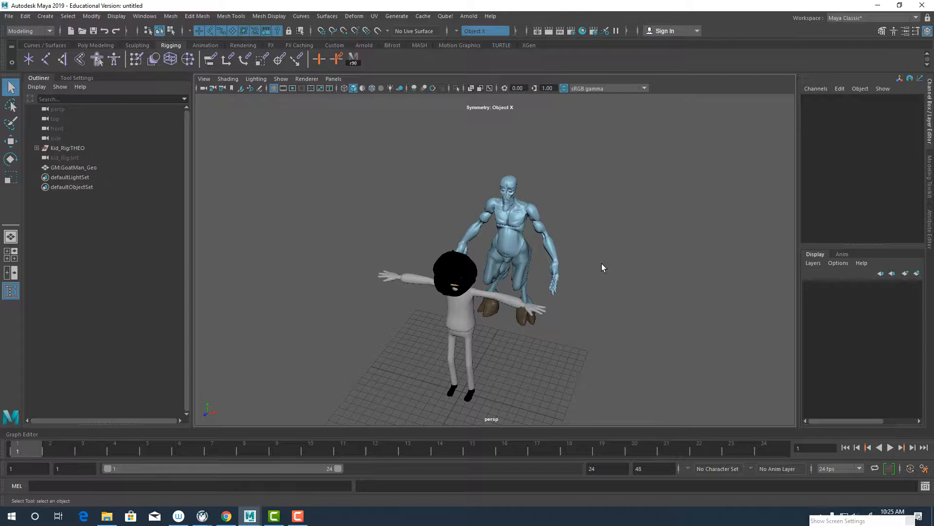
left_click_drag(630, 270, 423, 283, "alt")
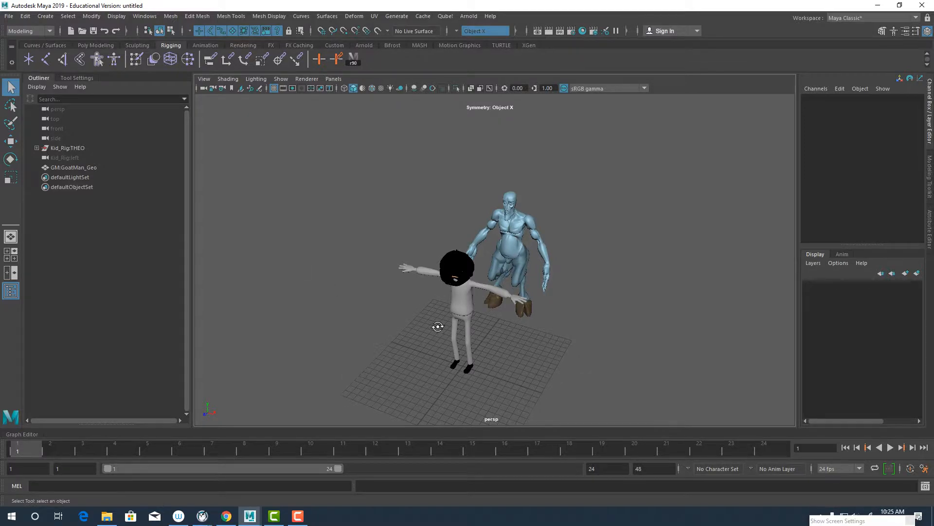
left_click_drag(440, 326, 429, 344, "alt")
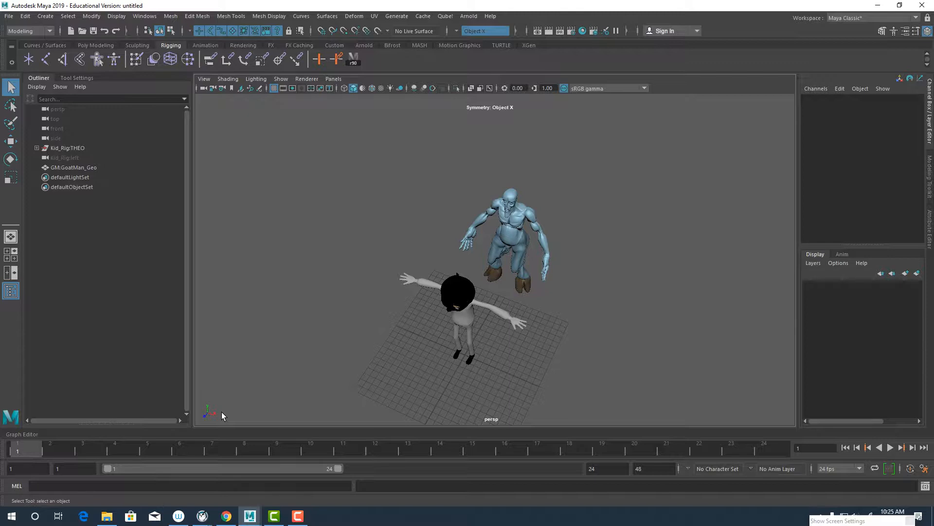
left_click_drag(255, 369, 287, 384, "alt")
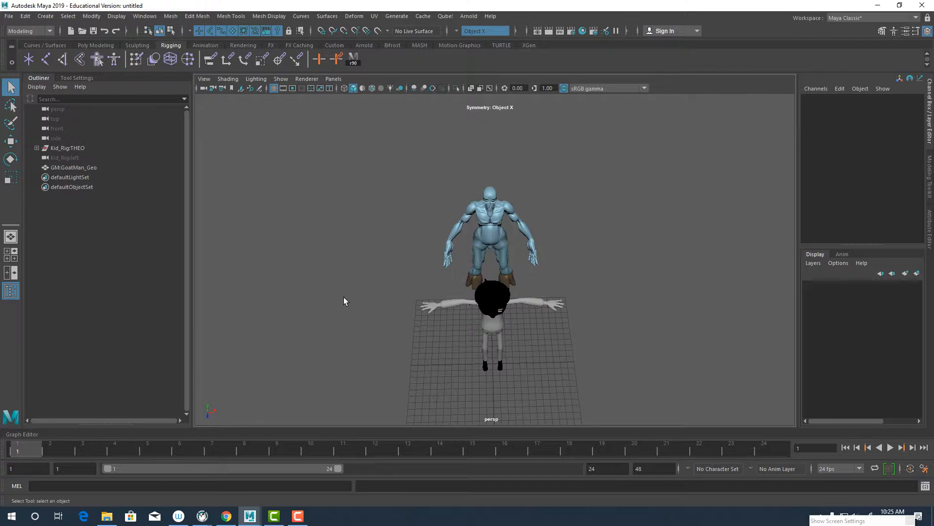
left_click(335, 80)
mouse_move(378, 108)
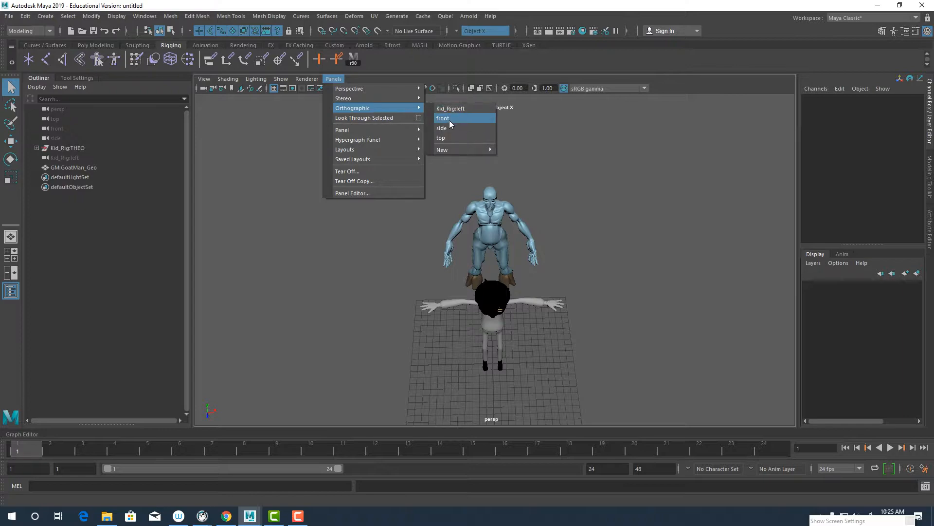
left_click(450, 123)
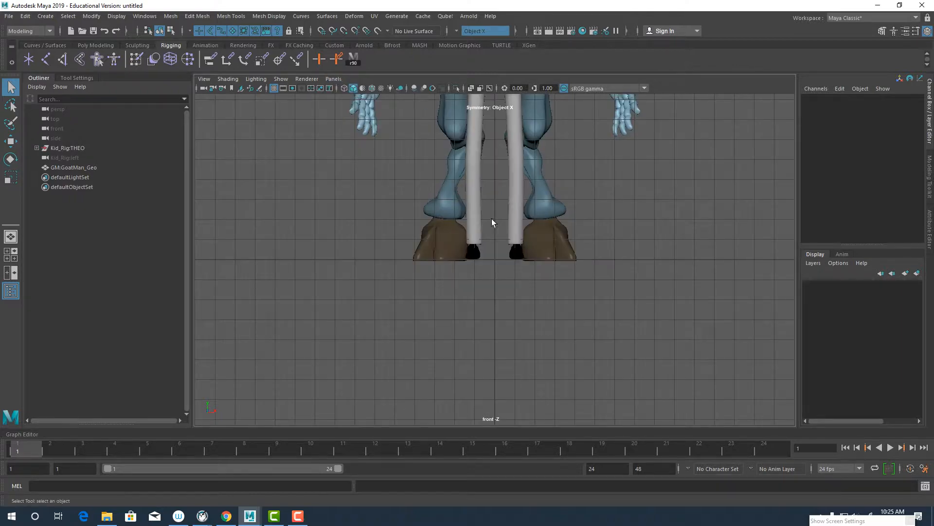
scroll(390, 230, "down", 5)
middle_click_drag(390, 230, 431, 276, "alt")
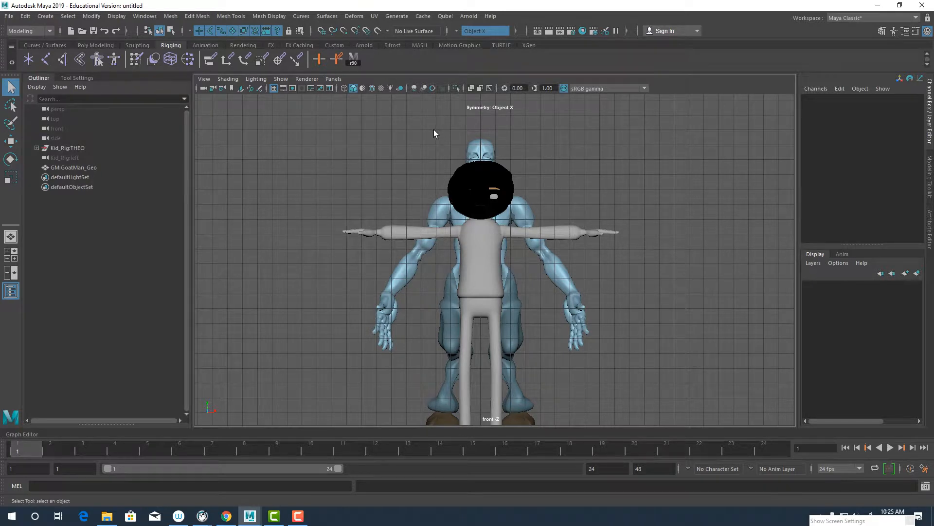
Step: Return to the perspective view, group the kid character's geometry without the goat man, and select the Kid_Rig:THEO node
key("space")
left_click_drag(434, 130, 396, 217)
left_click_drag(375, 248, 490, 364)
key("4")
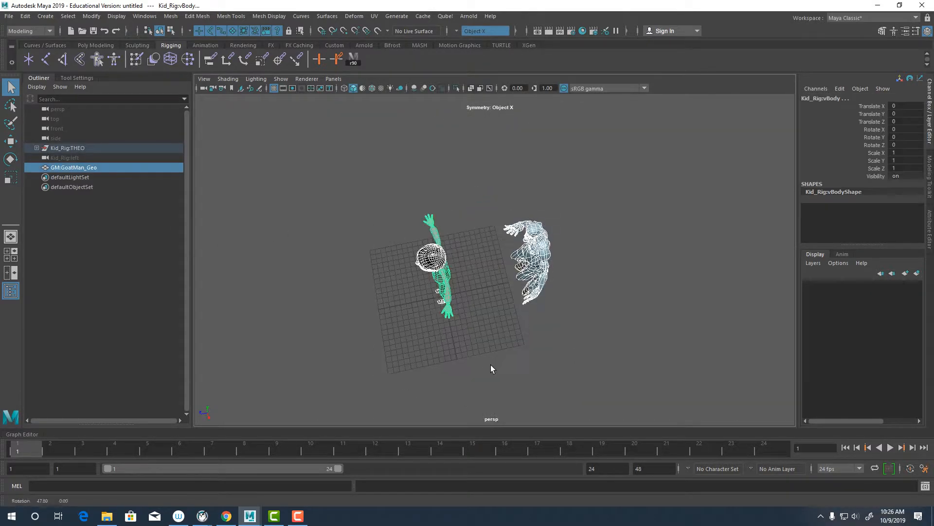
left_click_drag(376, 266, 469, 398)
mouse_move(384, 162)
left_mouse_down()
mouse_move(401, 218)
mouse_move(479, 361)
left_mouse_up()
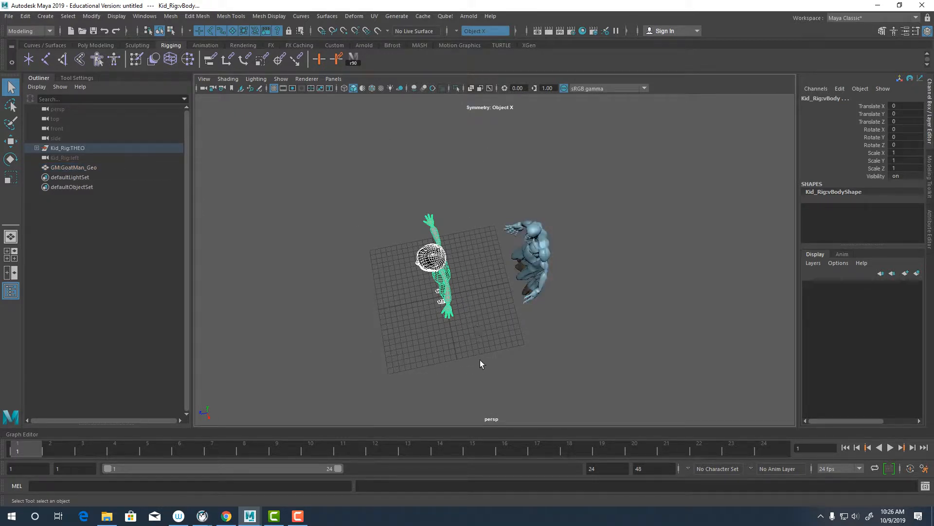
key("ctrl+g")
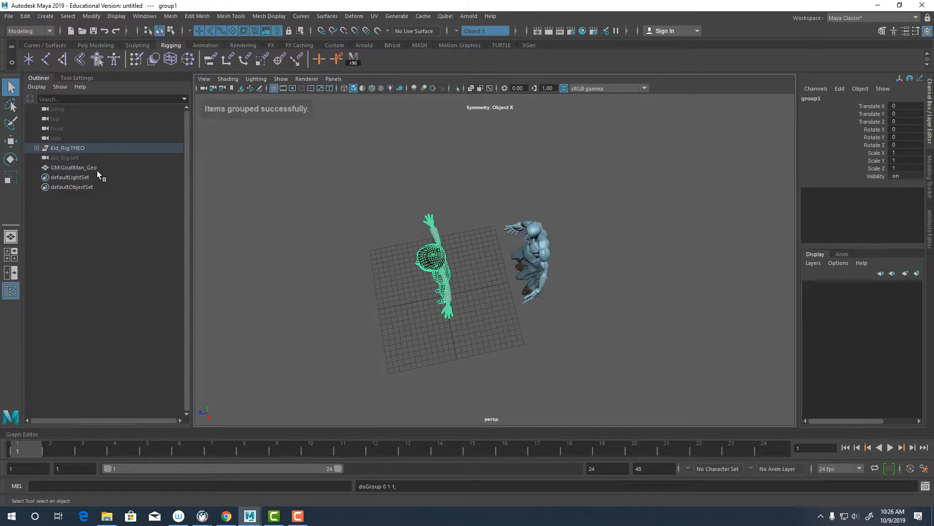
left_click(71, 147)
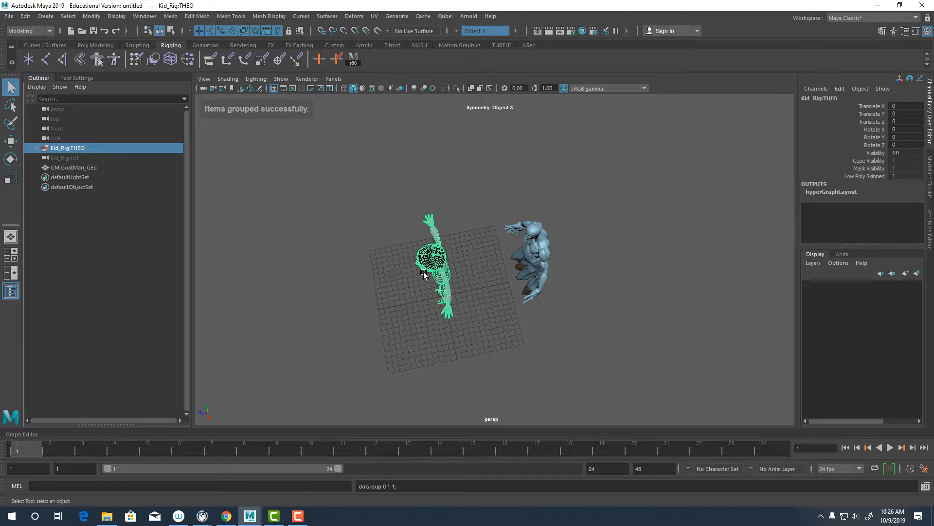
Step: Undo the grouping of the kid's geometry together with its preceding selection, and leave nothing selected
key("e")
key("r")
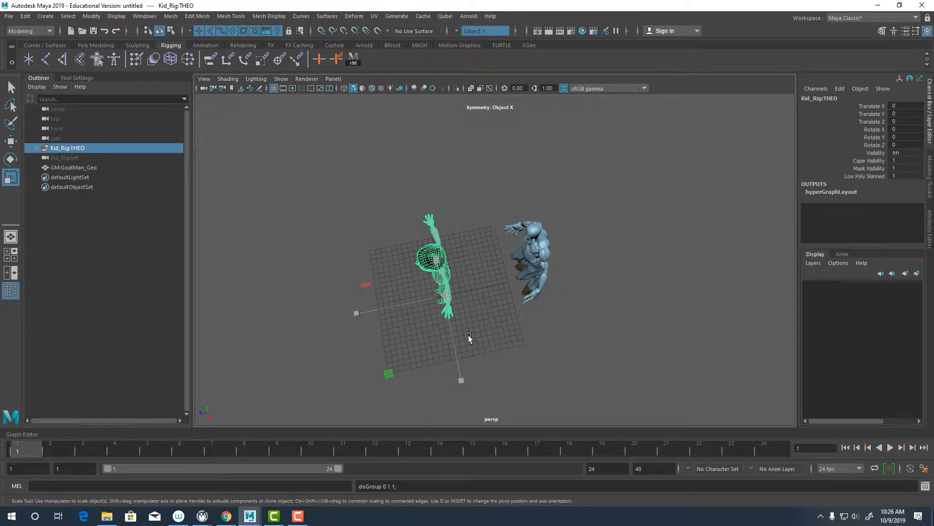
key("e")
left_click_drag(452, 385, 468, 276)
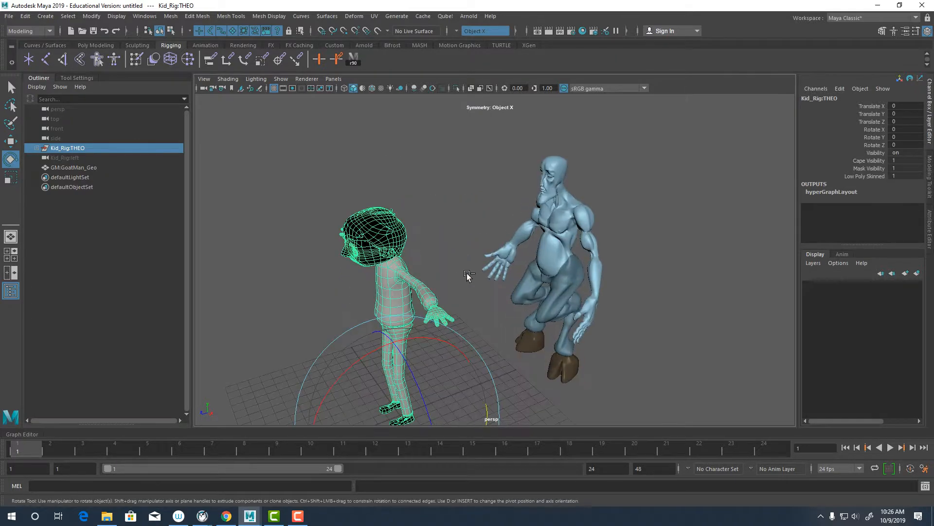
key("ctrl+z")
left_click_drag(436, 224, 380, 200, "alt")
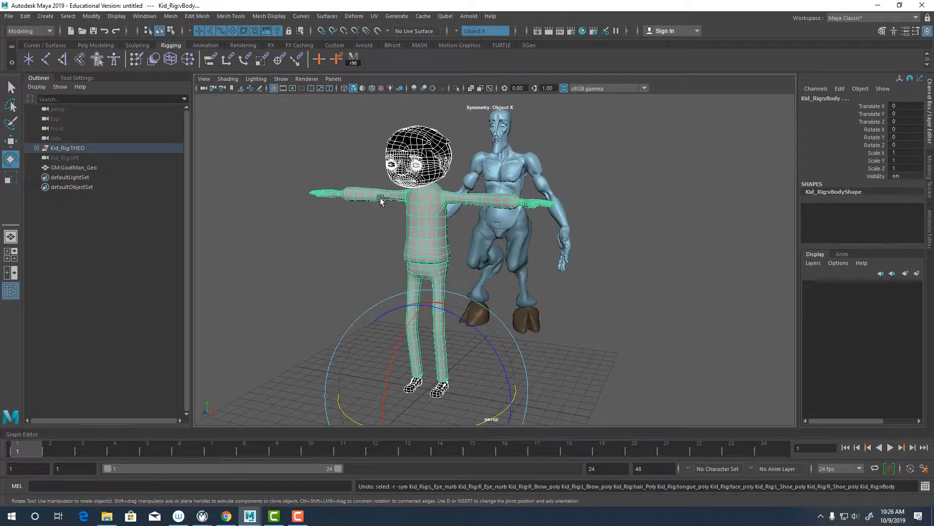
key("ctrl+z")
left_click(212, 213)
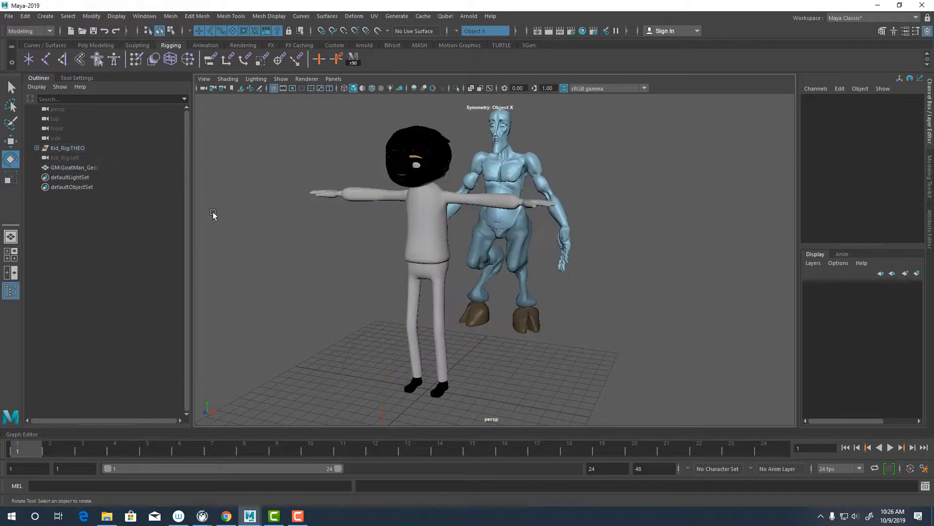
Step: Expand the Kid_Rig:THEO hierarchy to examine its parts and namespace prefixes, and select GM:GoatMan_Geo to compare its name
left_click(37, 147)
left_click(37, 147)
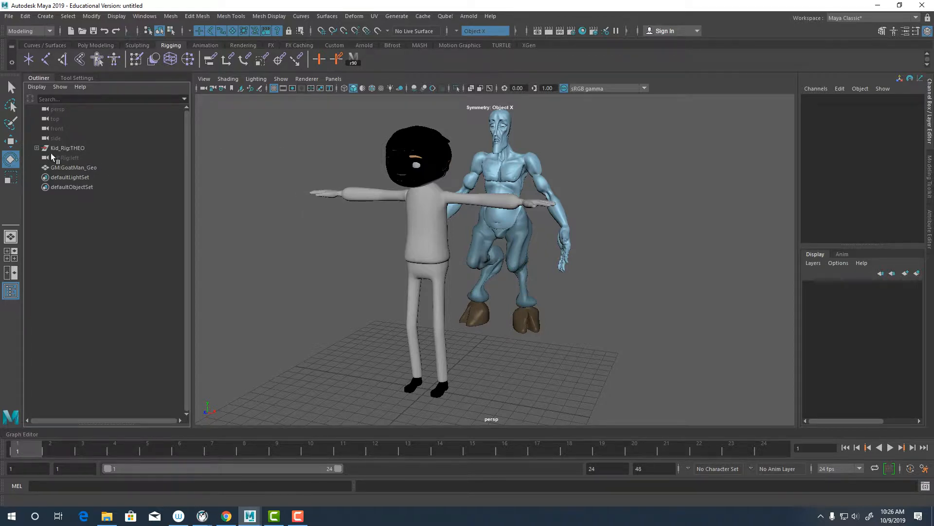
left_click(37, 148)
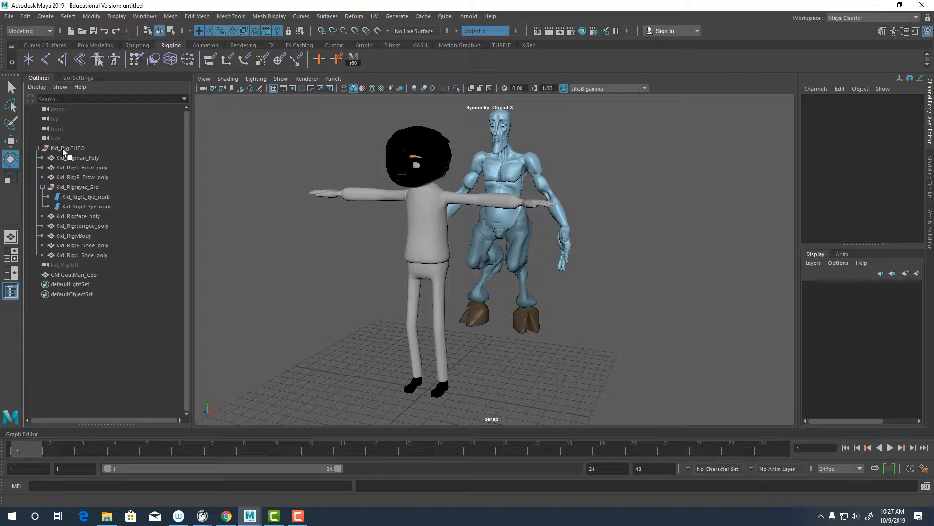
middle_click_drag(66, 148, 57, 264)
left_click(55, 274)
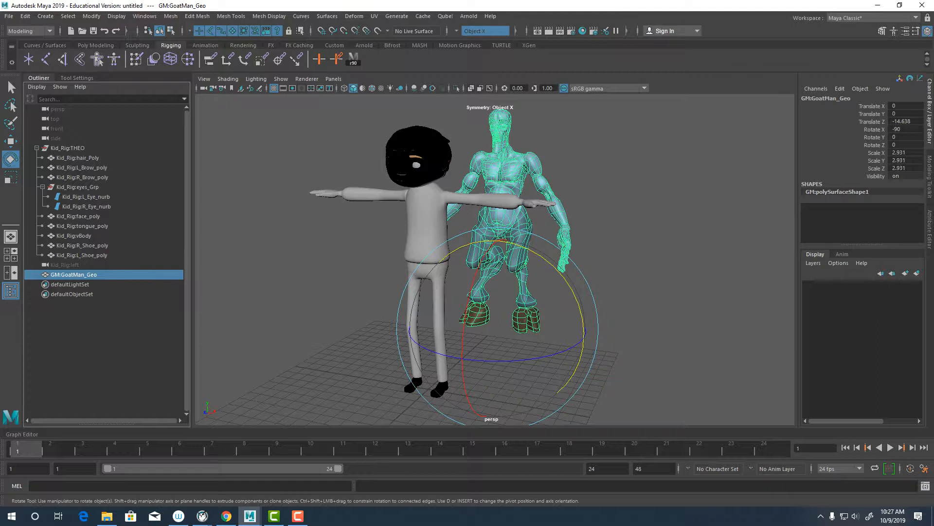
Step: Delete the Kid_Rig namespace in the Namespace Editor, merging its contents with the parent
left_click(144, 16)
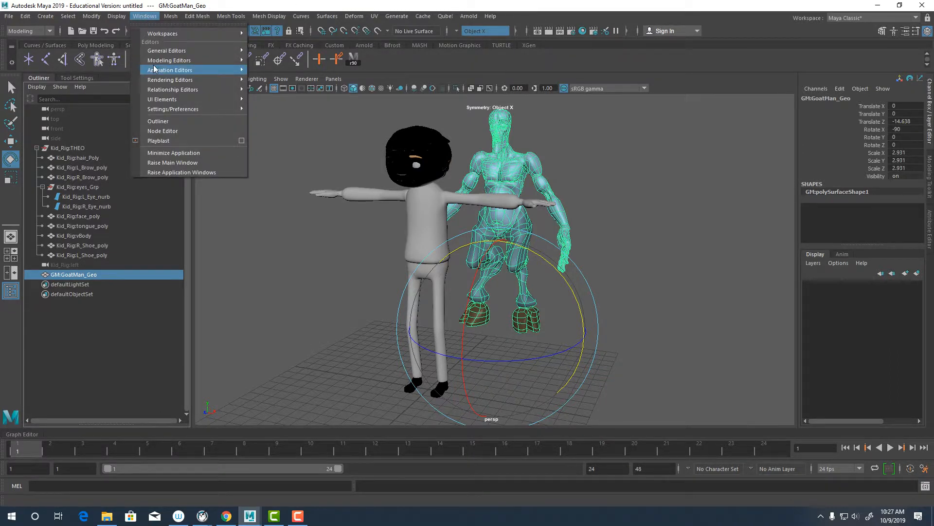
mouse_move(168, 54)
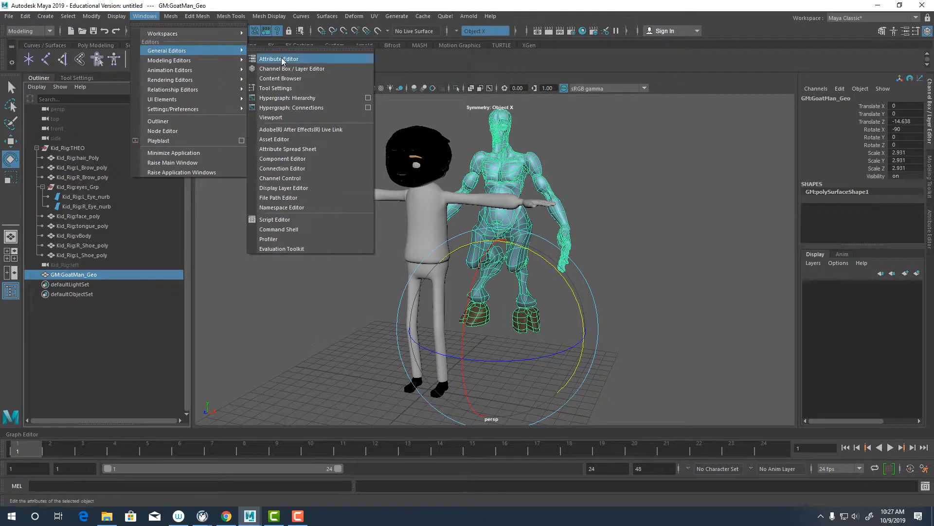
left_click(292, 208)
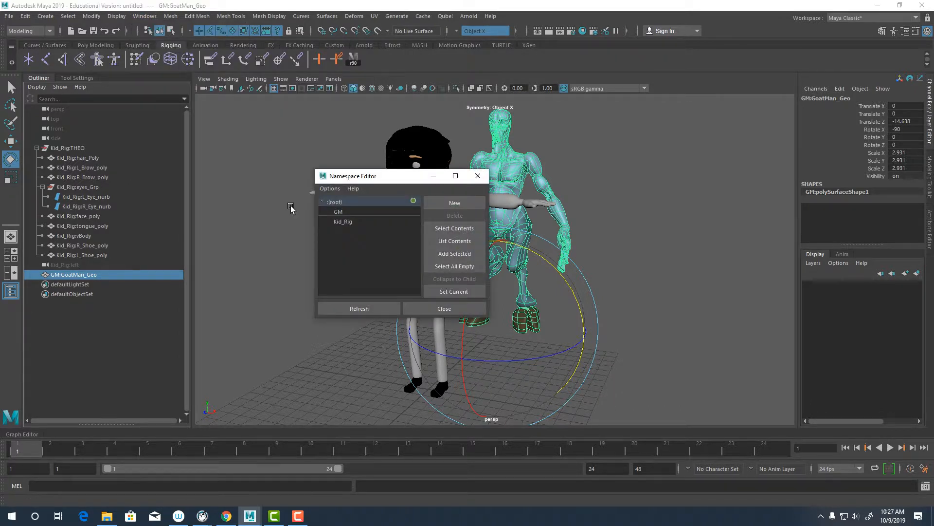
left_click(344, 222)
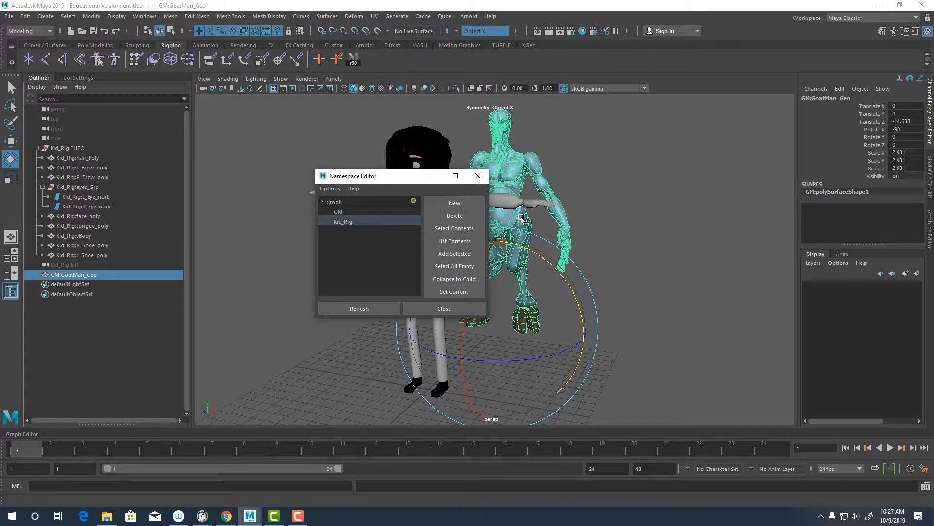
left_click(477, 217)
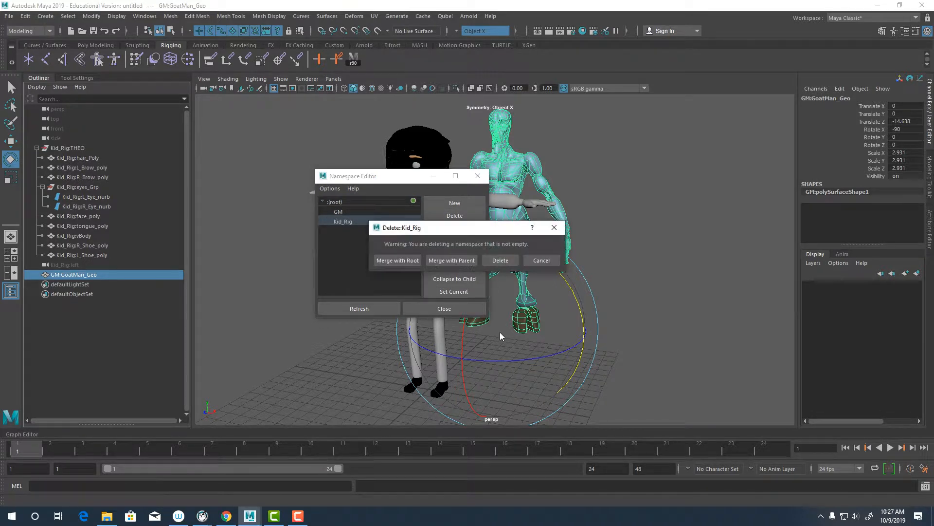
left_click(447, 262)
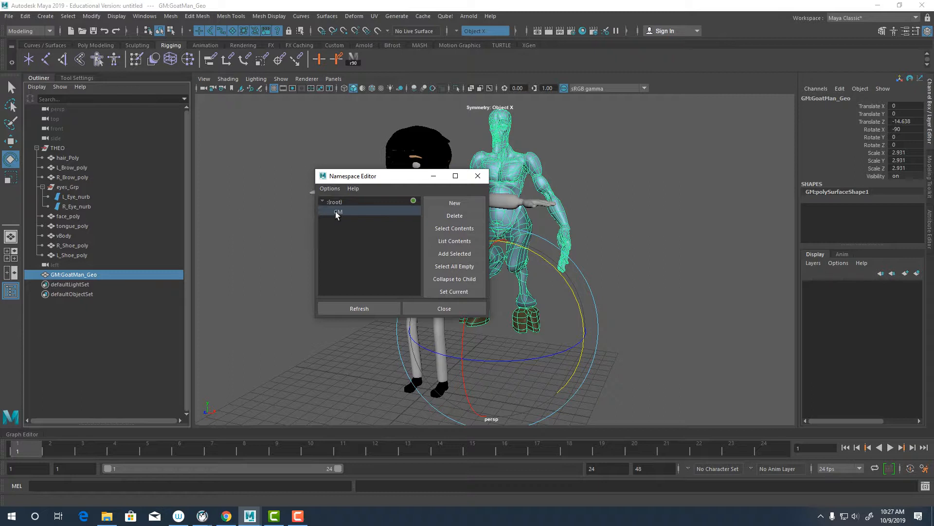
Step: Delete the GM namespace, merging its contents with the parent, close the Namespace Editor and clear the selection
left_click(441, 217)
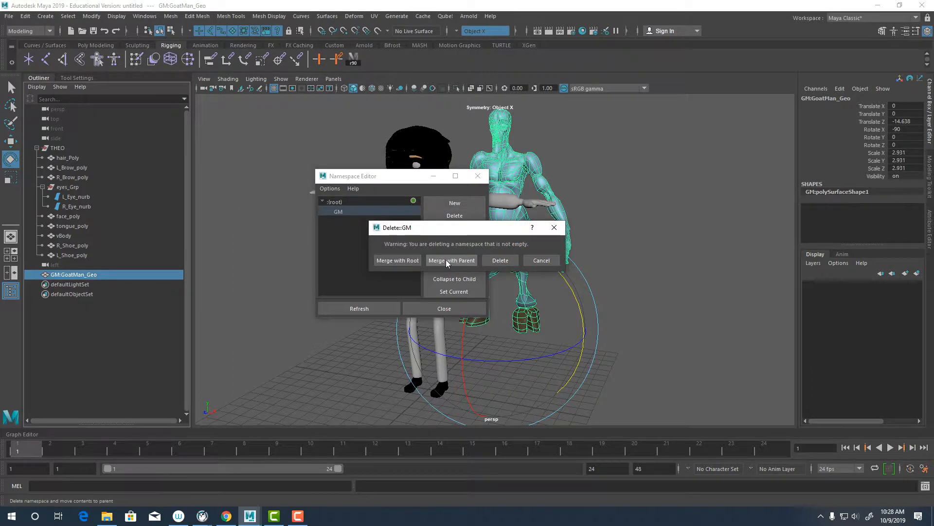
left_click(446, 259)
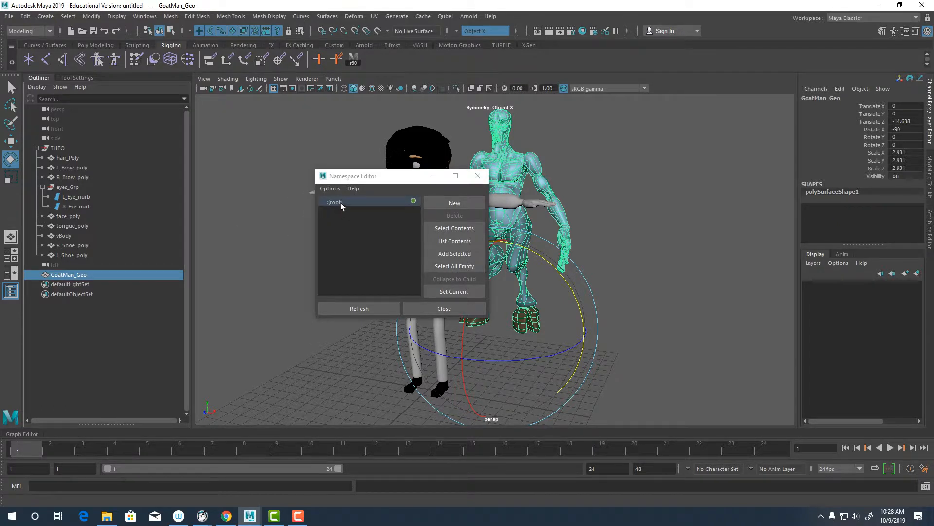
left_click(477, 175)
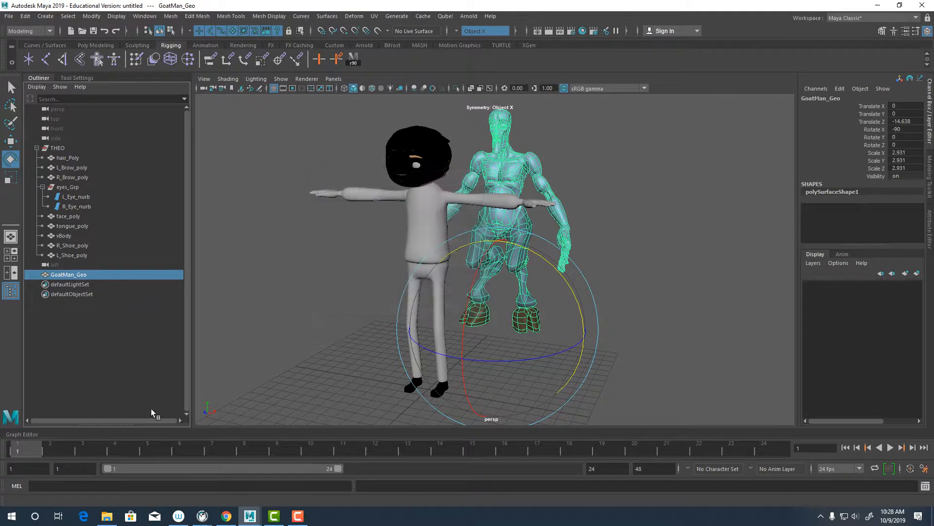
left_click(288, 261)
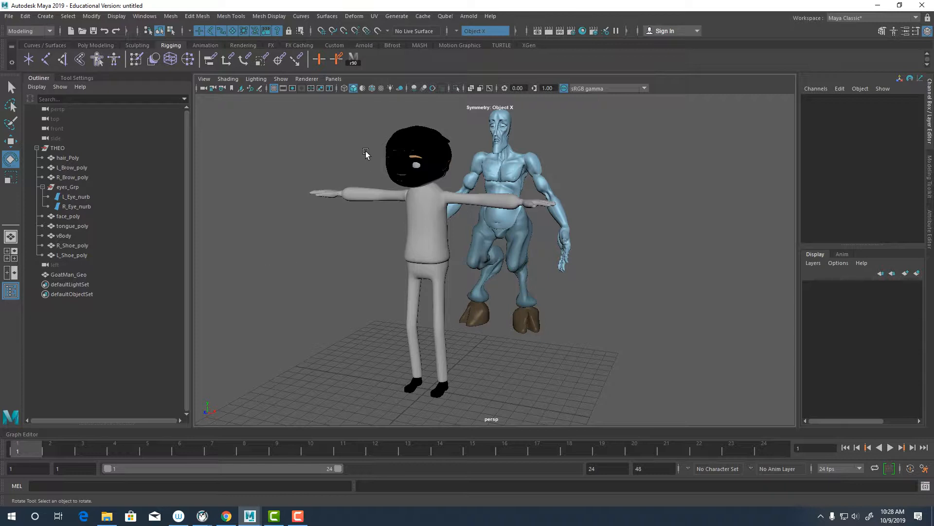
Step: Unparent all of the kid's geometry from the THEO hierarchy and delete the leftover THEO group
left_click(36, 148)
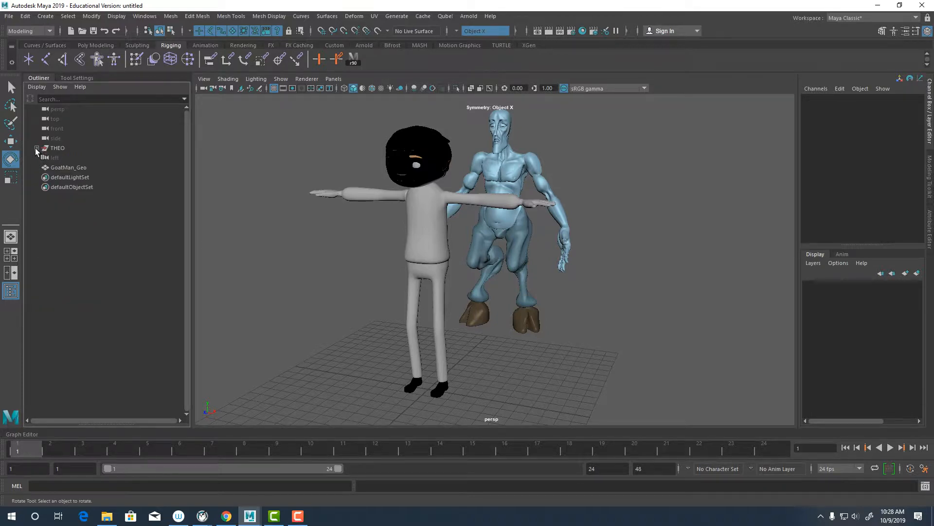
left_click(36, 148)
left_click_drag(456, 240, 412, 267, "alt")
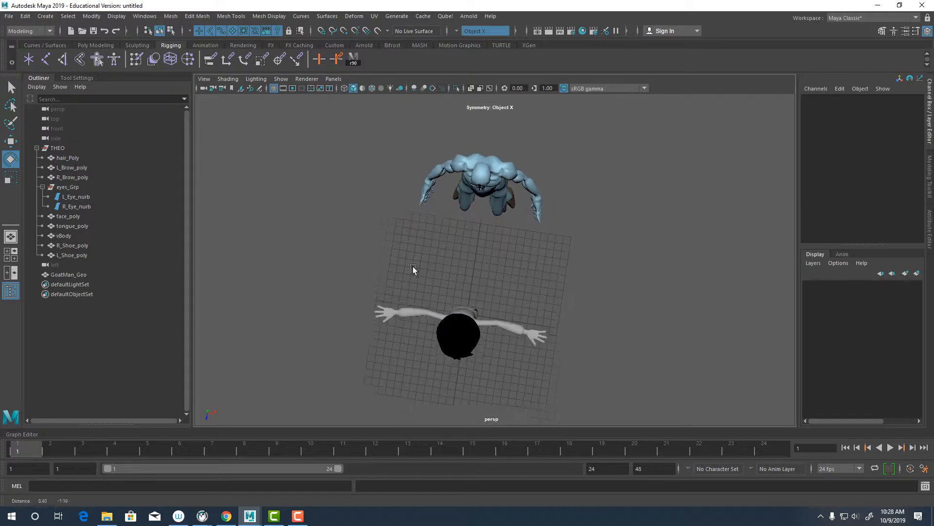
left_click_drag(306, 231, 793, 425)
left_click_drag(405, 307, 384, 252, "alt")
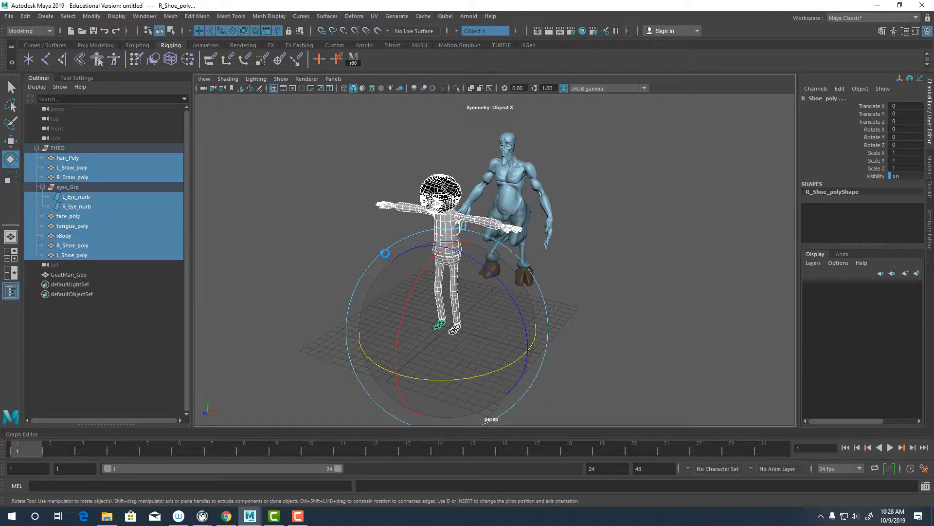
key("shift+p")
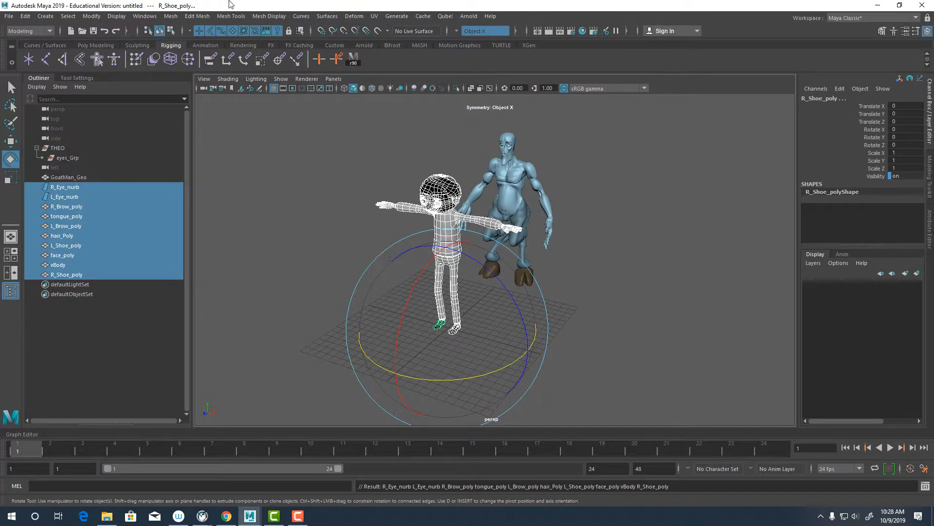
left_click(56, 148)
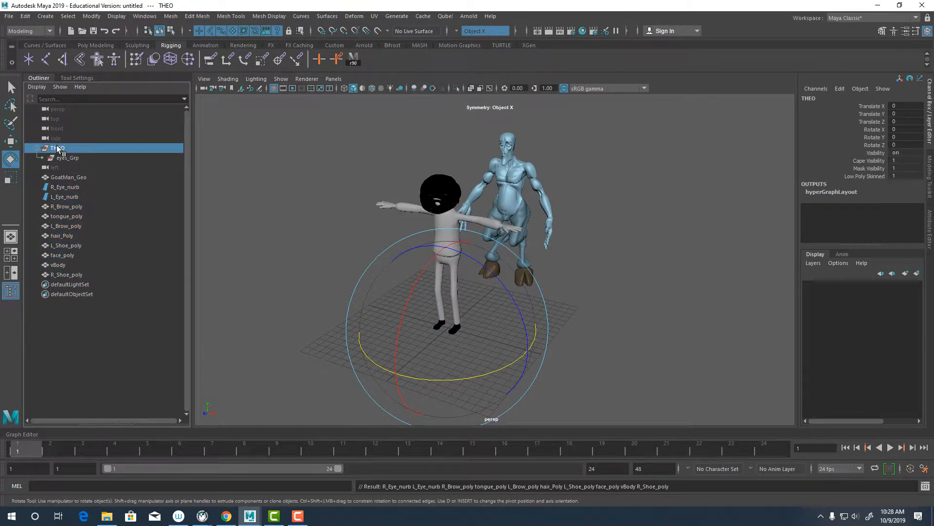
key("Delete")
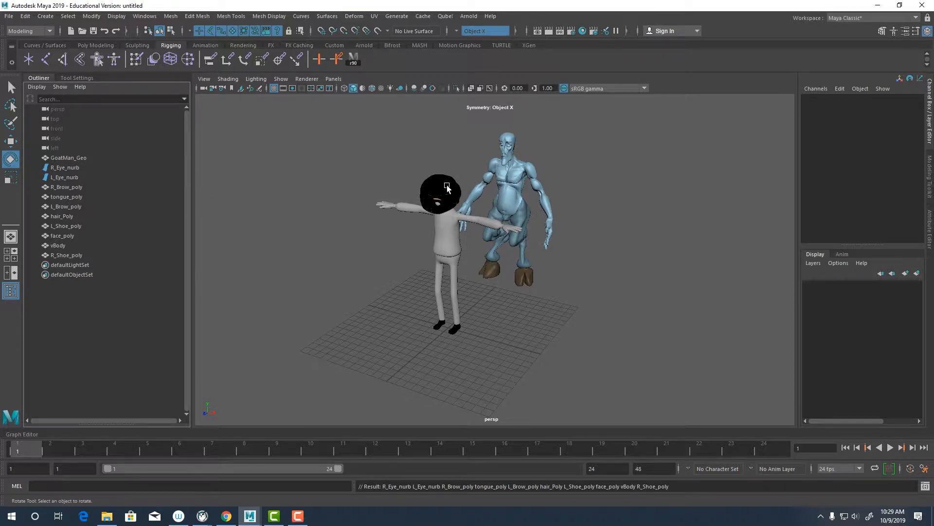
Step: Select the kid's hair, face and body meshes and the goat man mesh to check their node names
left_click_drag(447, 188, 450, 242)
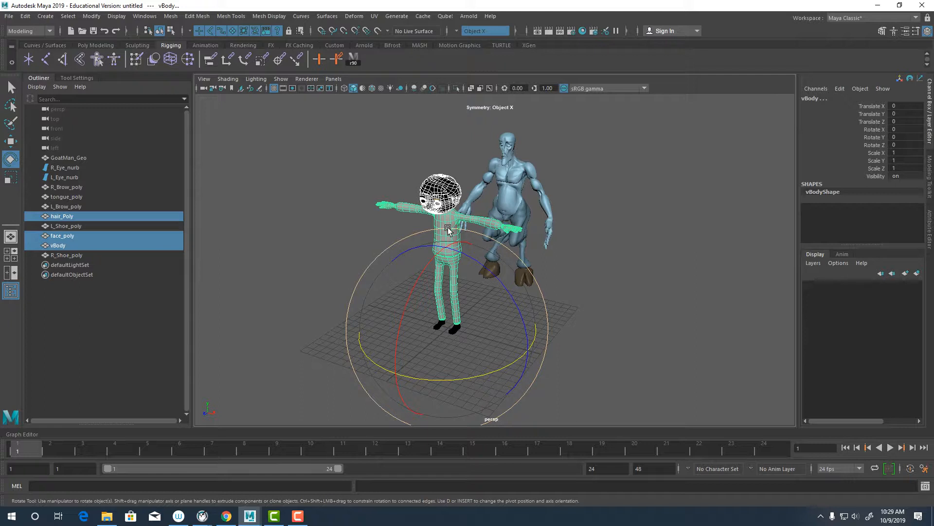
left_click(520, 189)
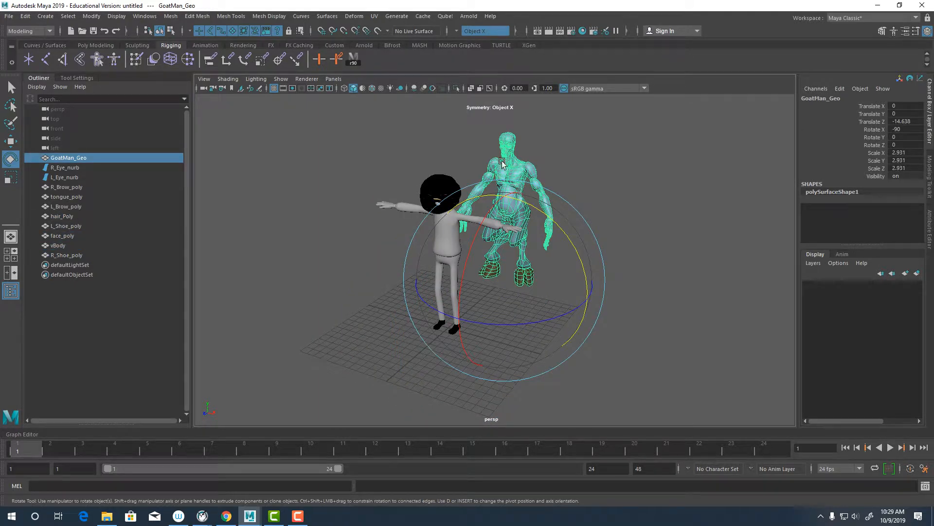
middle_click_drag(61, 159, 55, 171)
Step: Rename the kid's right eye, R_Eye_nurb, to Kid_RT_Eye_nurb
left_click(53, 169)
key("f")
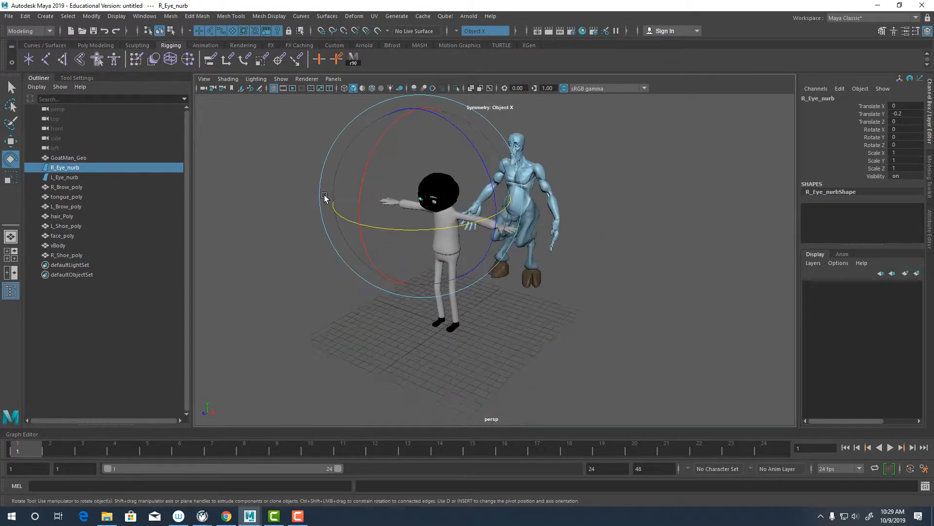
double_click(53, 168)
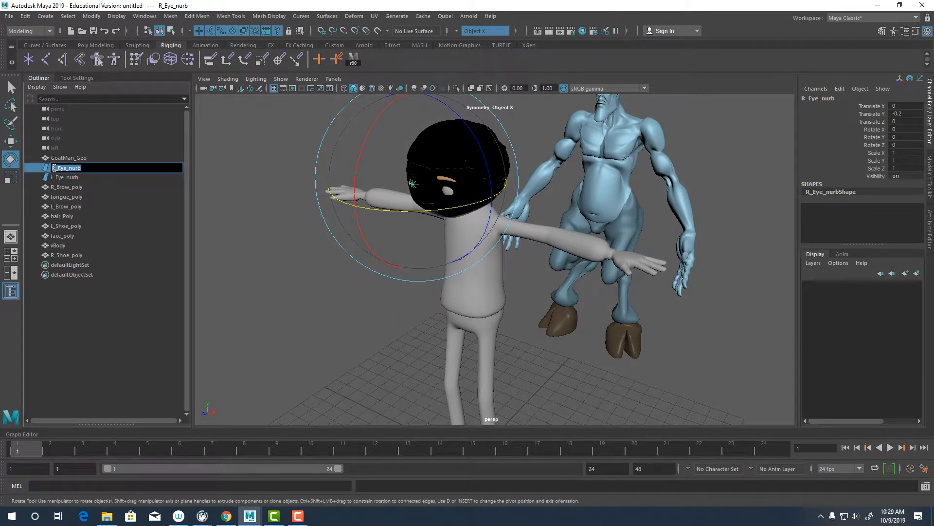
left_click(54, 168)
type("Kid_RT")
key("Left")
key("Left")
key("Left")
key("Left")
key("Return")
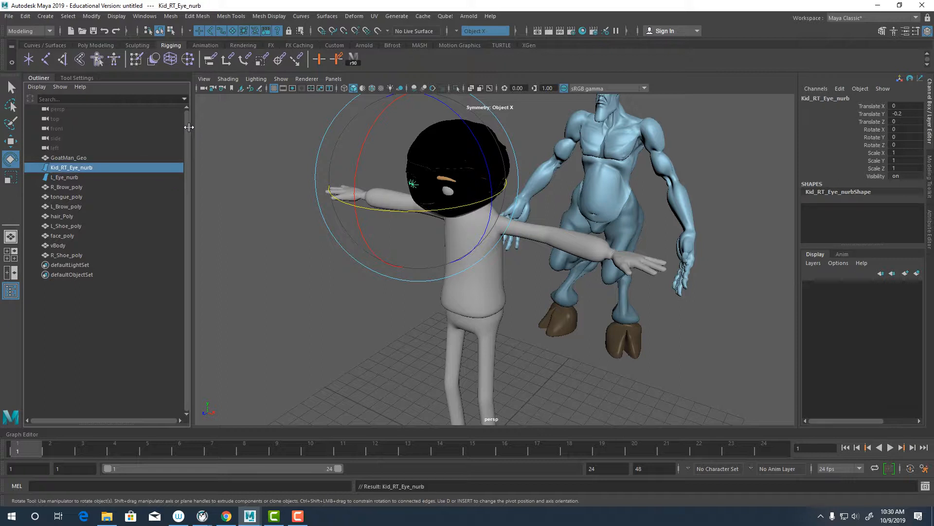
Step: Rename the kid's left eye, L_Eye_nurb, to Kid_LT_Eye_nurb
double_click(62, 177)
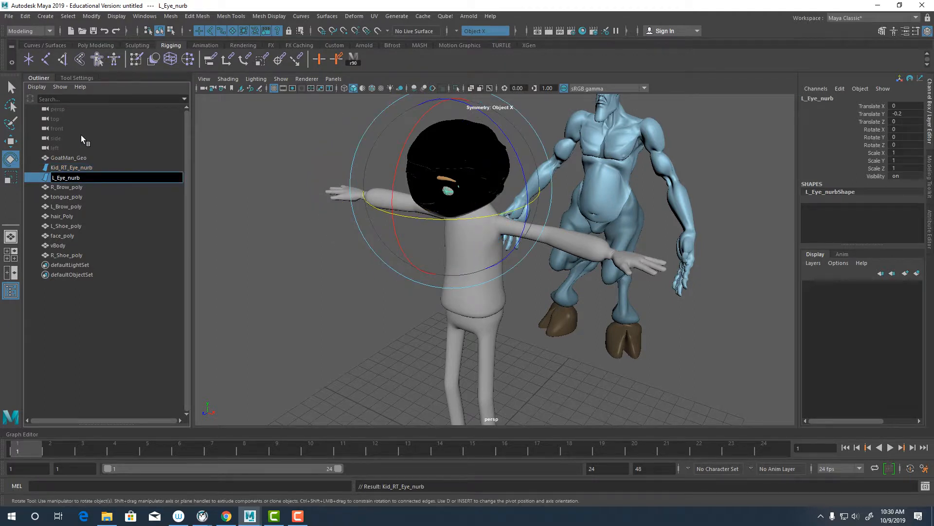
type("Kid_")
key("Right")
type("T")
key("Return")
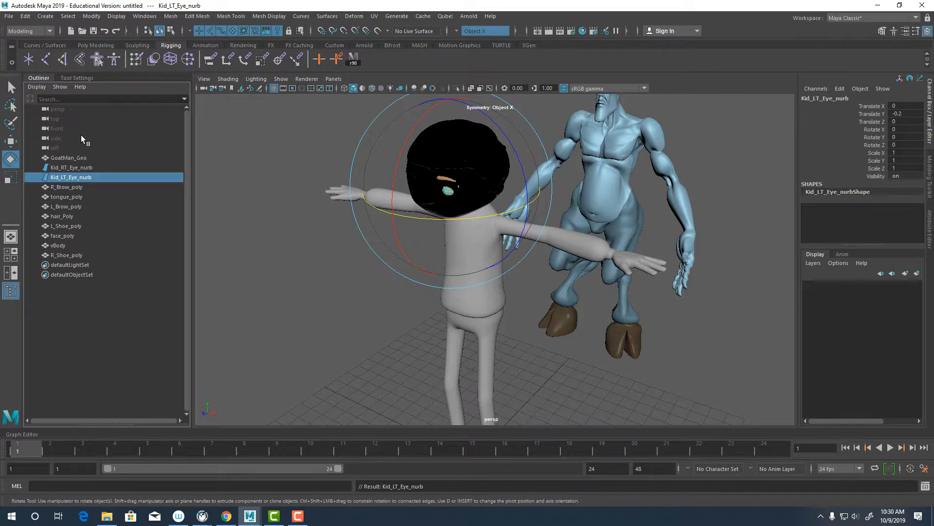
Step: Rename the kid's right eyebrow, R_Brow_poly, to Kid_RT_Brow_poly
double_click(57, 188)
left_click(52, 188)
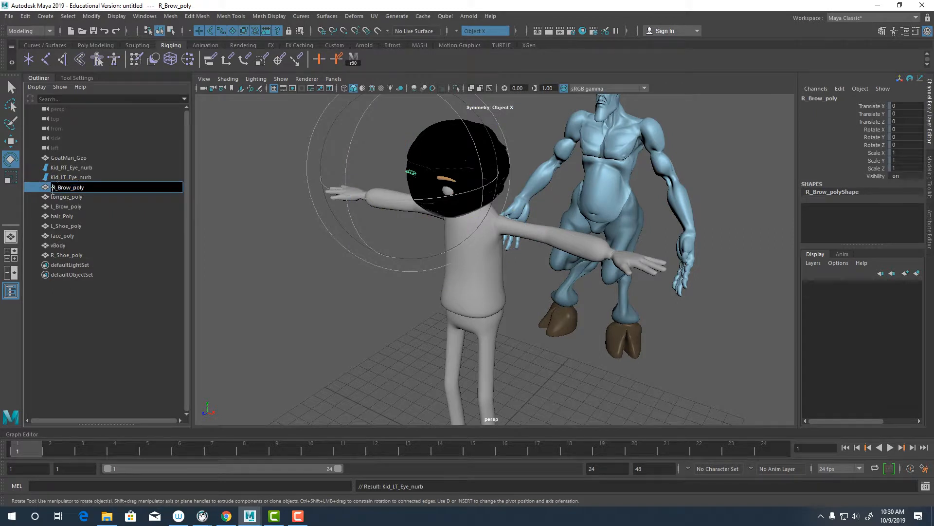
type("Kid_RT")
left_click(108, 190)
Step: Rename the kid's tongue mesh, tongue_poly, to Kid_Tongue_poly
left_click(68, 197)
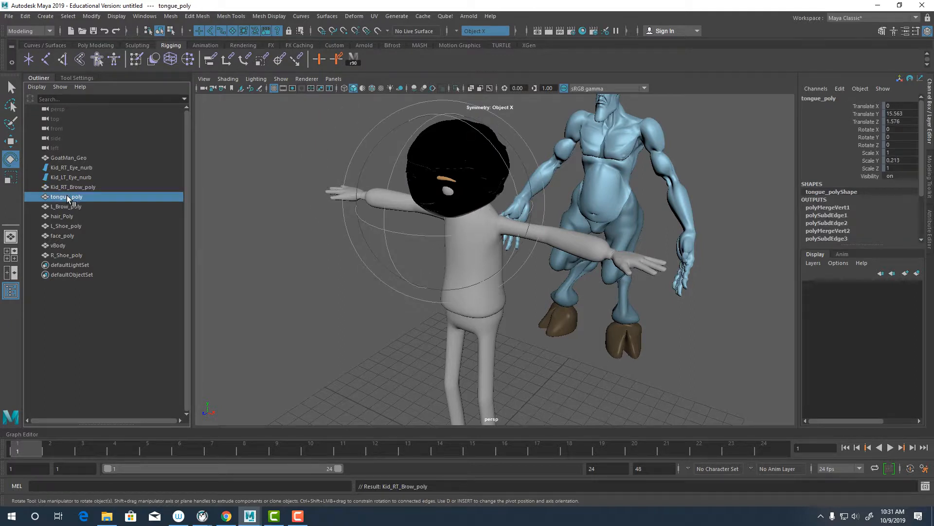
double_click(69, 197)
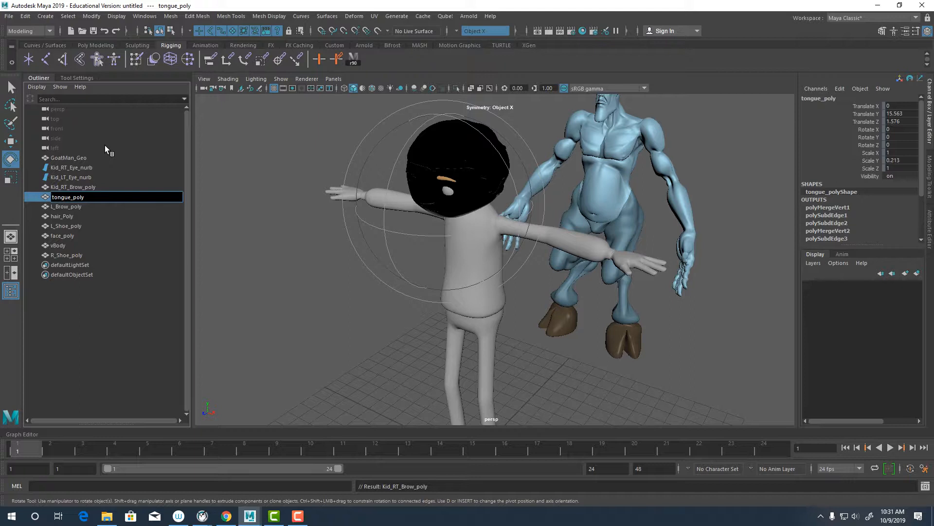
type("Kid_")
type("T")
key("Delete")
key("Return")
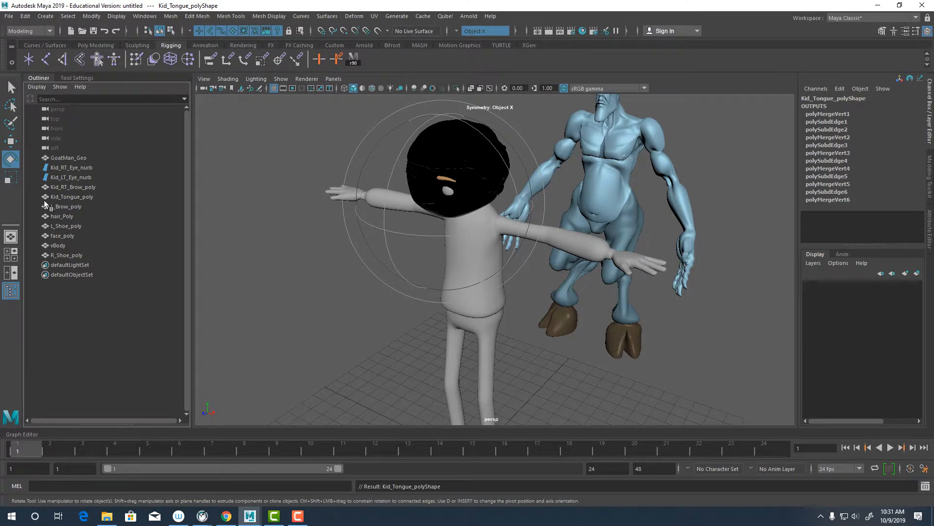
Step: Rename the kid's left eyebrow, L_Brow_poly, to Kid_LT_Brow_poly
double_click(54, 206)
left_click(55, 207)
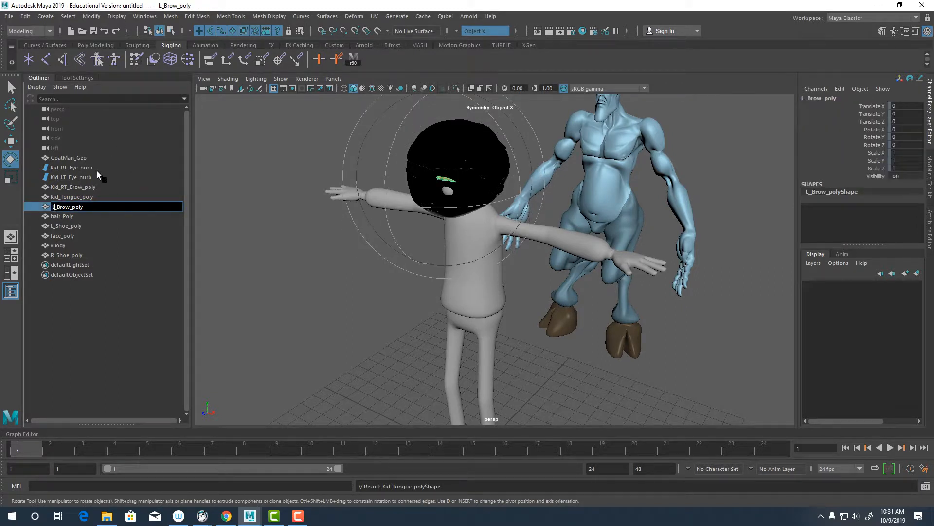
type("Kid_LT")
key("Return")
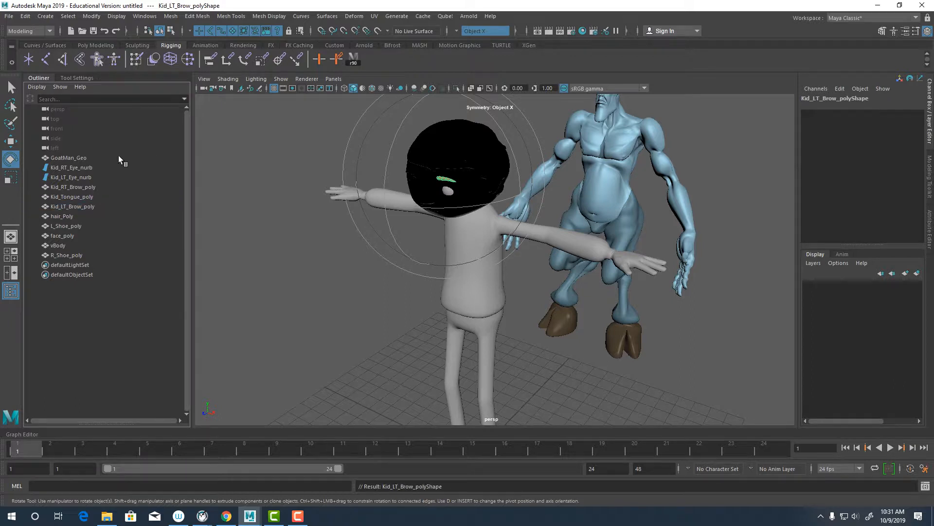
Step: Rename the kid's hair mesh, hair_Poly, to Kid_Hair_Poly
double_click(54, 215)
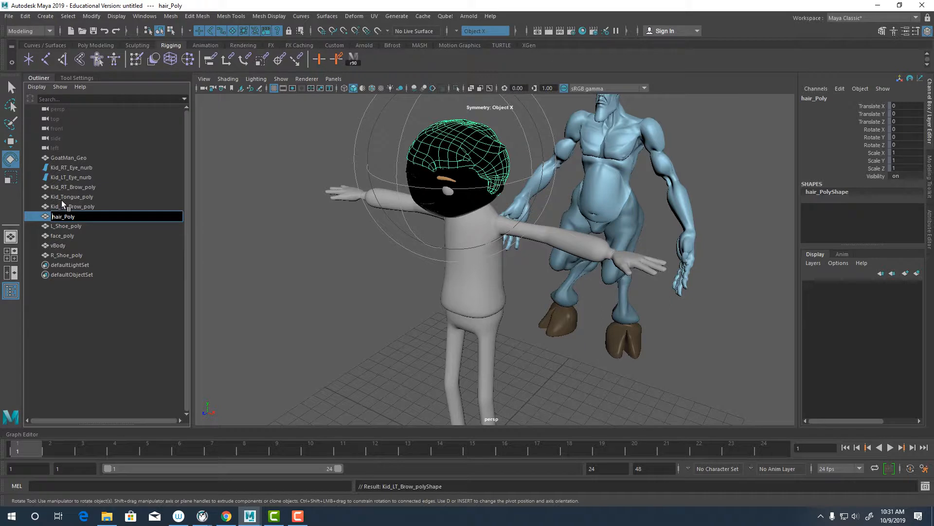
type("Kid_H")
key("Return")
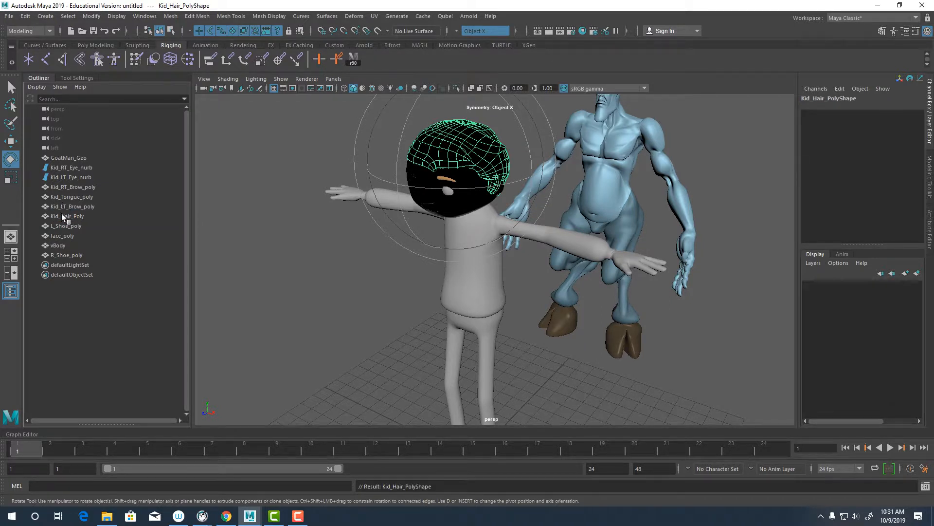
Step: Rename the kid's left shoe, L_Shoe_poly, to Kid_LT_Shoe_poly
left_click(56, 226)
double_click(57, 227)
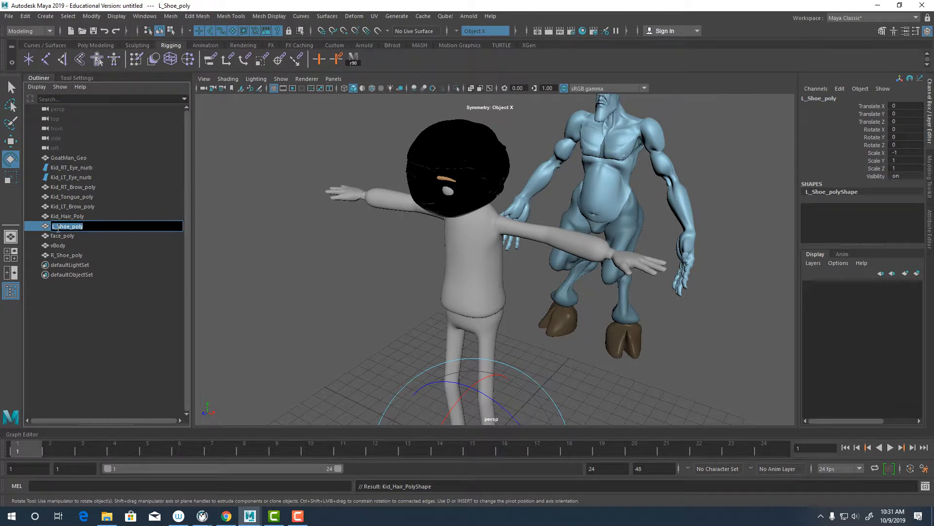
left_click(58, 227)
type("Kid_")
key("Right")
type("T")
key("Return")
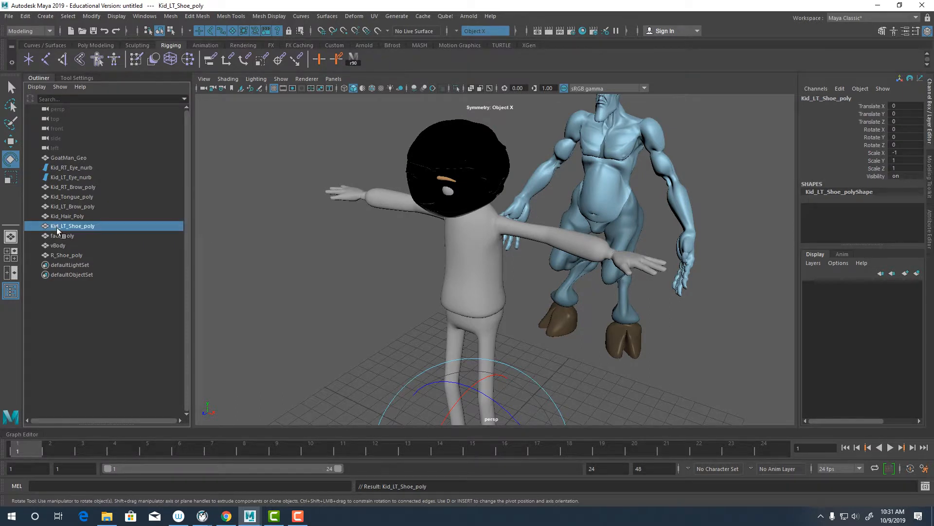
Step: Rename the kid's face mesh, face_poly, to Kid_Head_poly
left_click(56, 226, "ctrl")
left_click(56, 232)
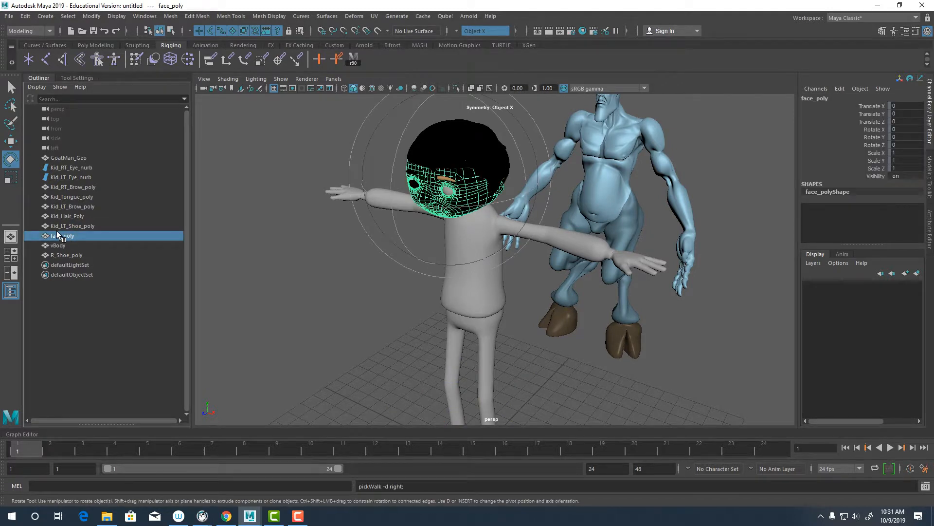
double_click(57, 232)
left_click(57, 232)
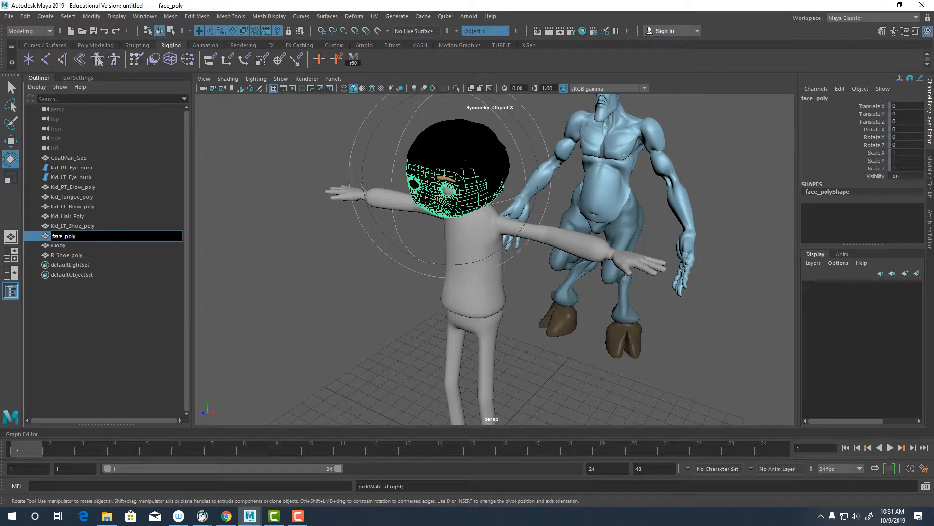
type("Kid_Head")
key("Return")
Step: Rename the kid's body mesh, vBody, to Kid_Body_poly
double_click(60, 245)
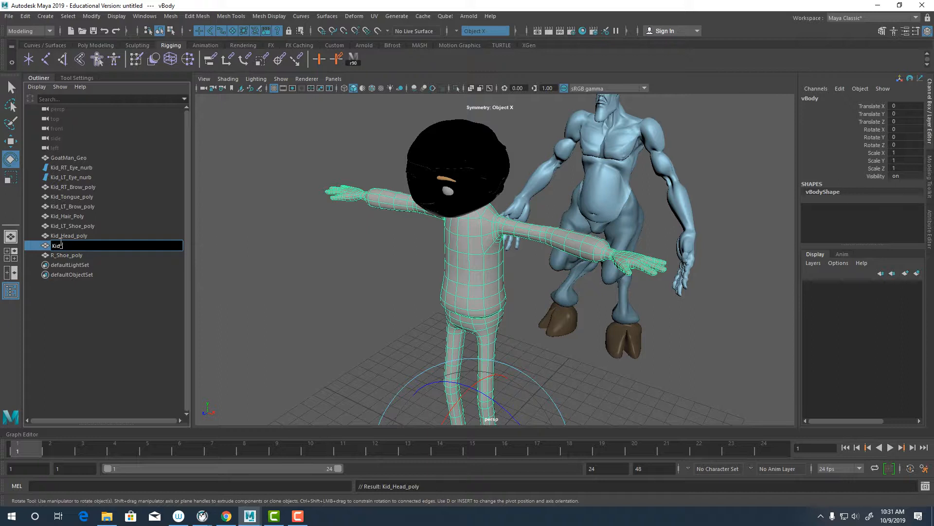
type("Kid_Body_poly")
key("Return")
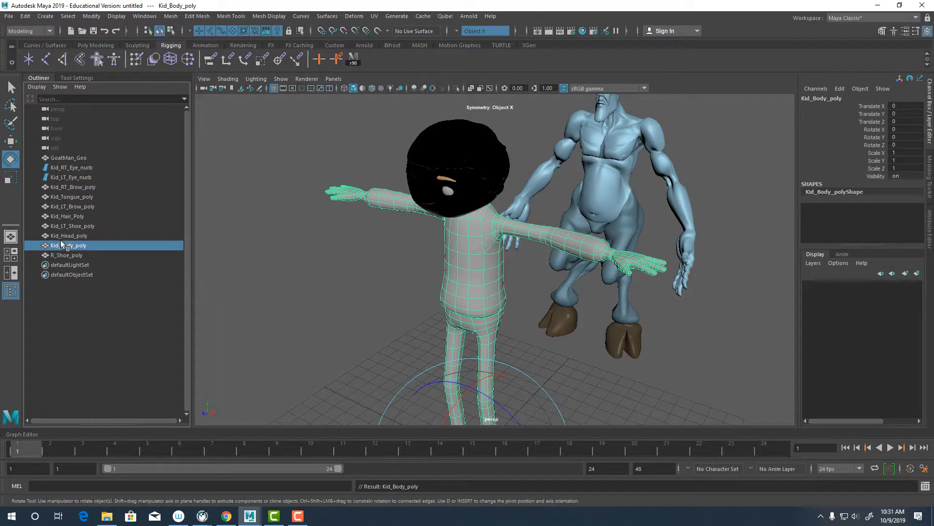
Step: Rename the kid's right shoe, R_Shoe_poly, to Kid_RT_Shoe_poly
double_click(56, 255)
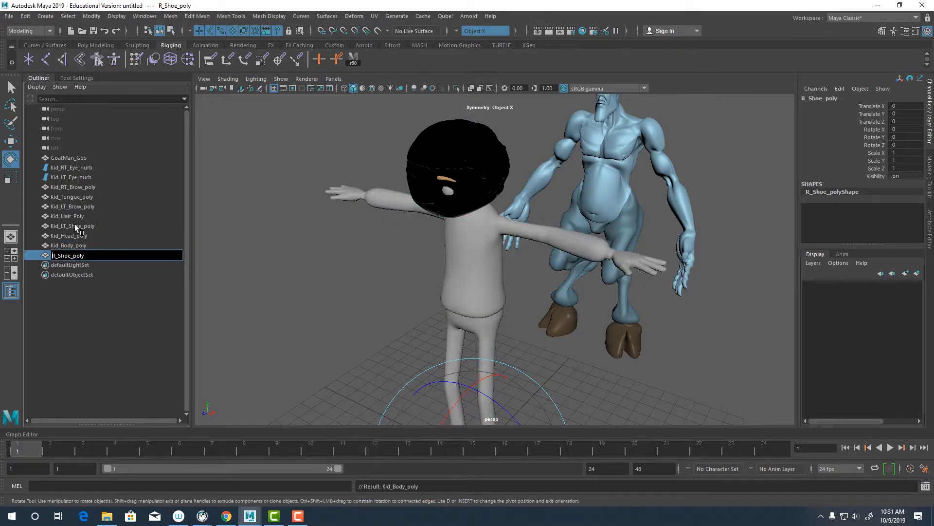
type("Kid_RT")
key("Return")
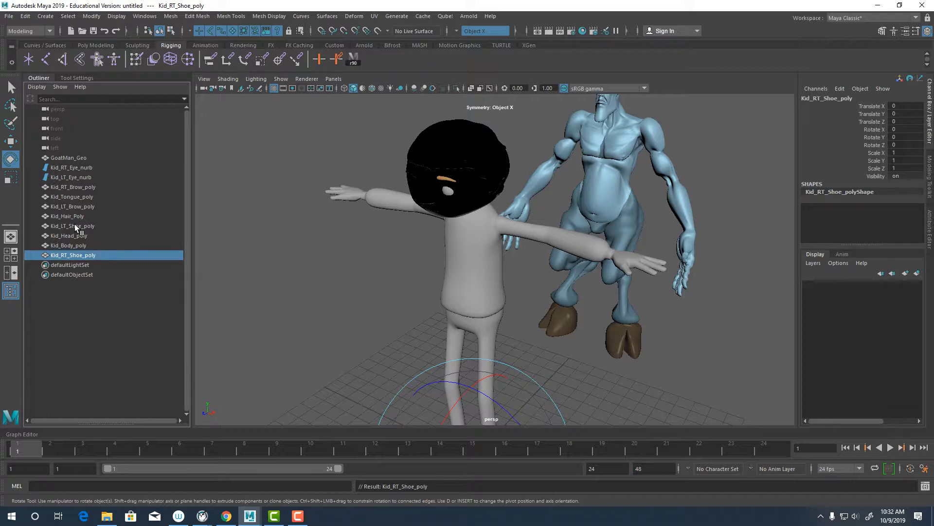
Step: Rename the goat man mesh, GoatMan_Geo, to GoatMan_Body_poly and clear the selection
left_click(68, 157)
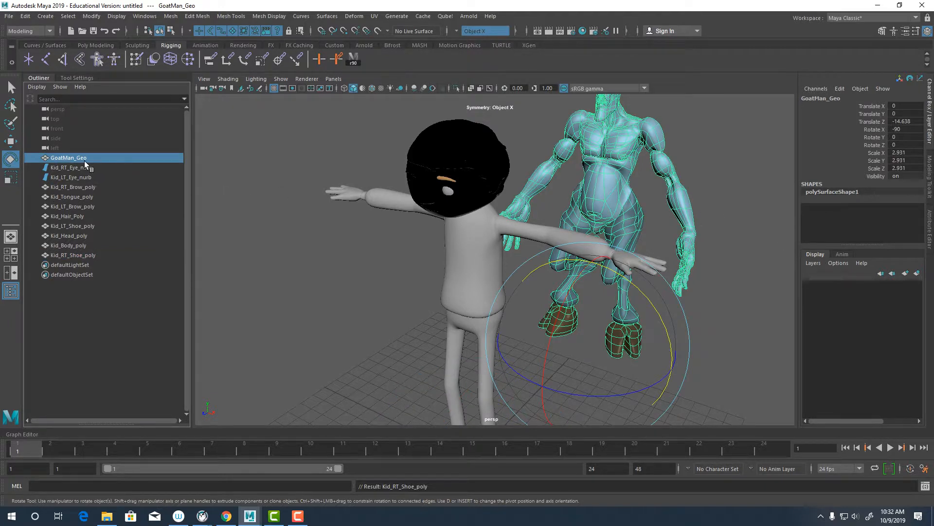
double_click(81, 158)
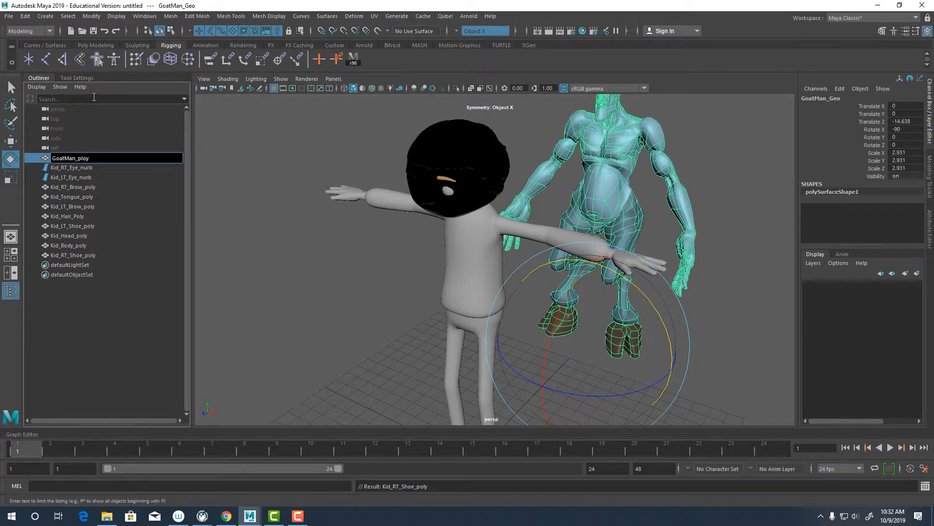
key("BackSpace")
key("BackSpace")
type("_Body")
key("Return")
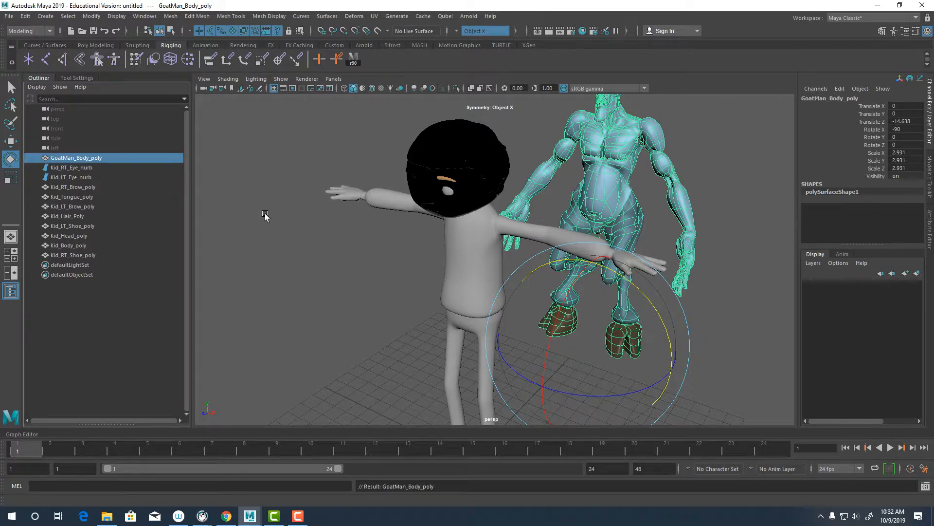
left_click(276, 225)
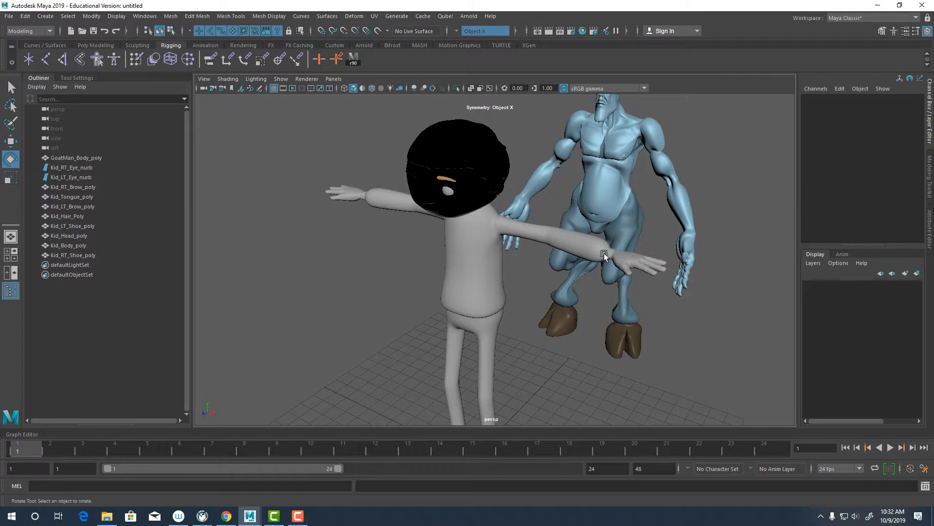
Step: Select all of the kid's geometry and display its face normals, keeping the polygon display options open as a floating window
right_click_drag(604, 254, 327, 209, "alt")
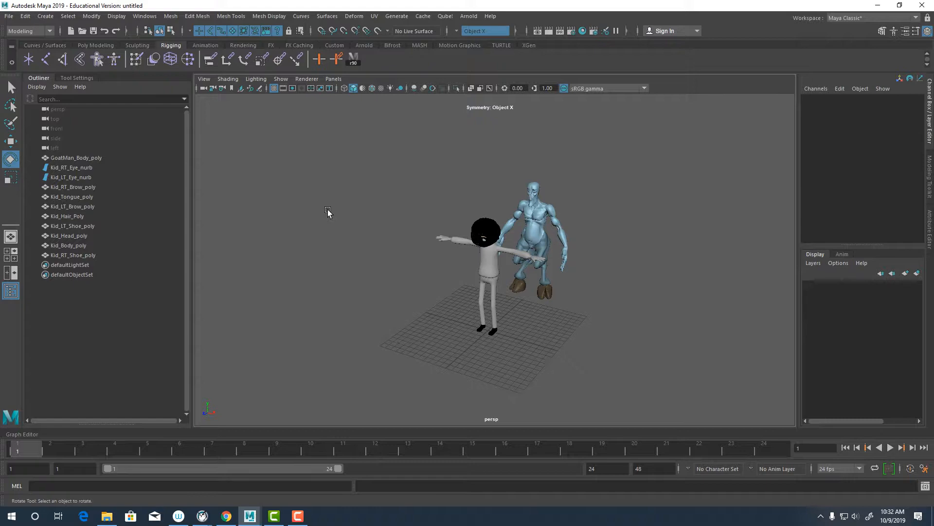
left_click_drag(406, 217, 515, 185, "alt")
scroll(523, 174, "up", 5)
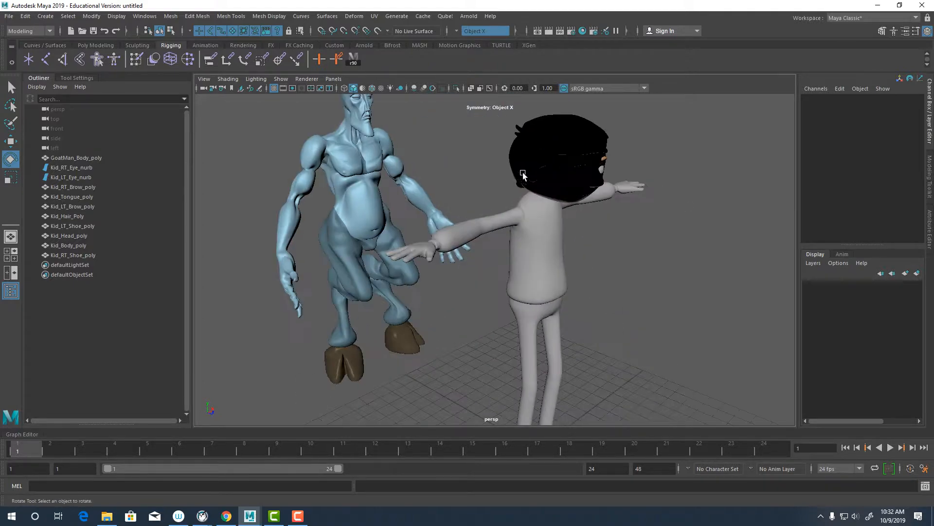
left_click_drag(604, 114, 742, 425, "alt")
left_click_drag(535, 365, 144, 48, "alt")
left_click(93, 16)
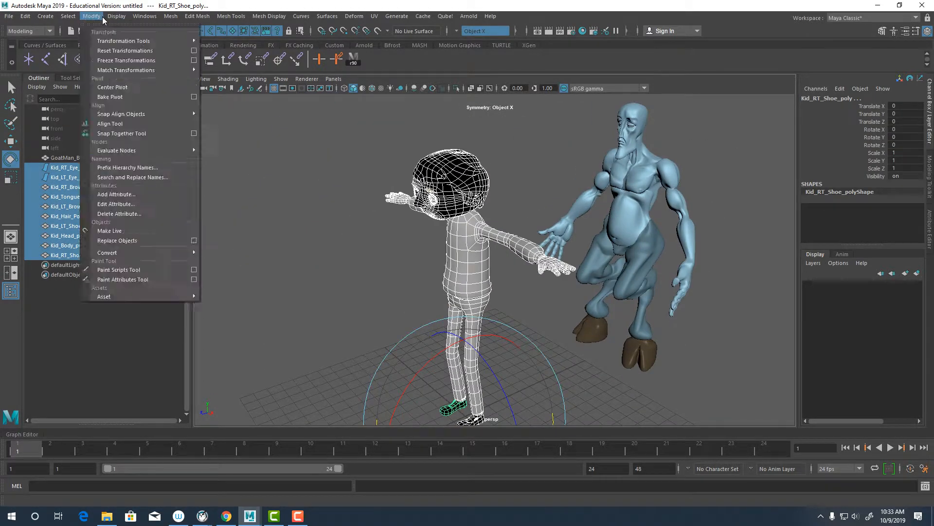
mouse_move(111, 18)
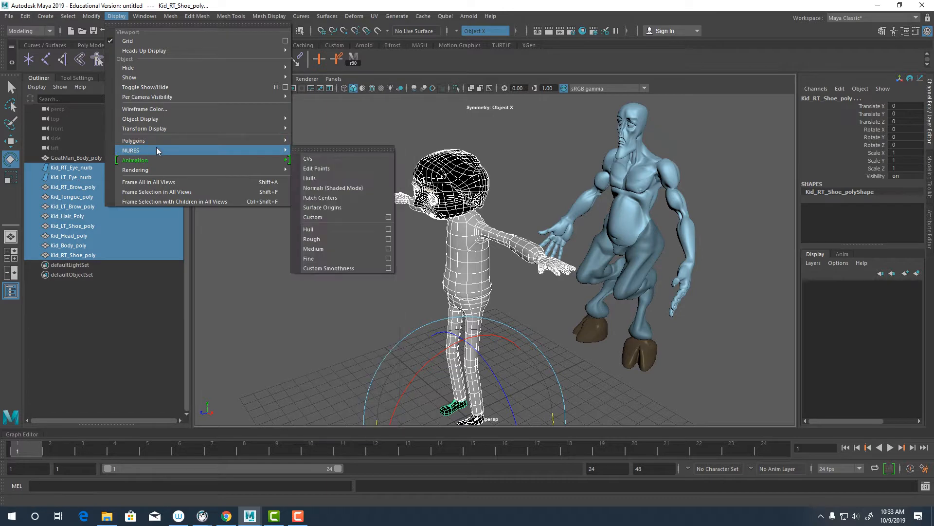
mouse_move(154, 164)
mouse_move(149, 140)
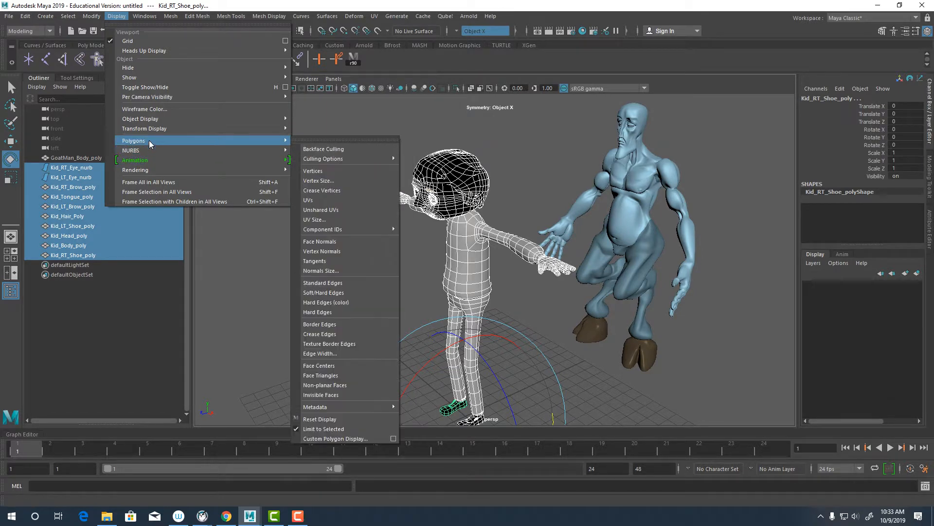
left_click(364, 141)
left_click_drag(346, 142, 173, 100)
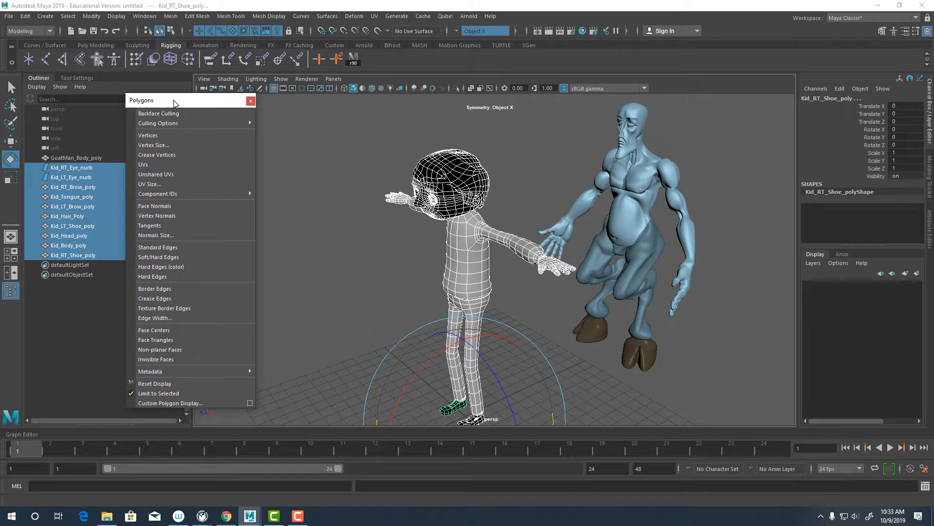
left_click(152, 206)
Step: Examine the direction of the face normals on the kid's body, head and hair from outside and inside, and clear the selection
left_click_drag(608, 248, 490, 250, "alt")
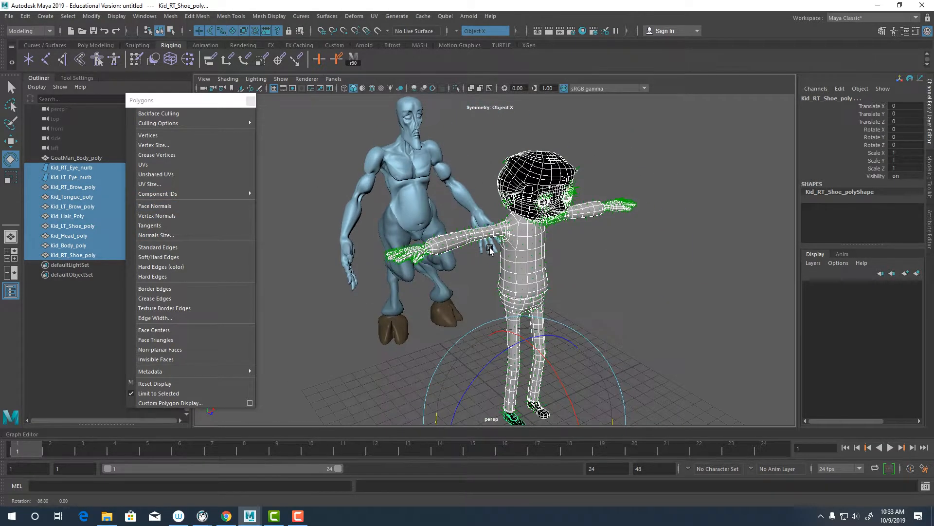
right_click_drag(490, 250, 588, 277, "alt")
left_click_drag(588, 277, 503, 273, "alt")
right_click_drag(503, 273, 540, 272, "alt")
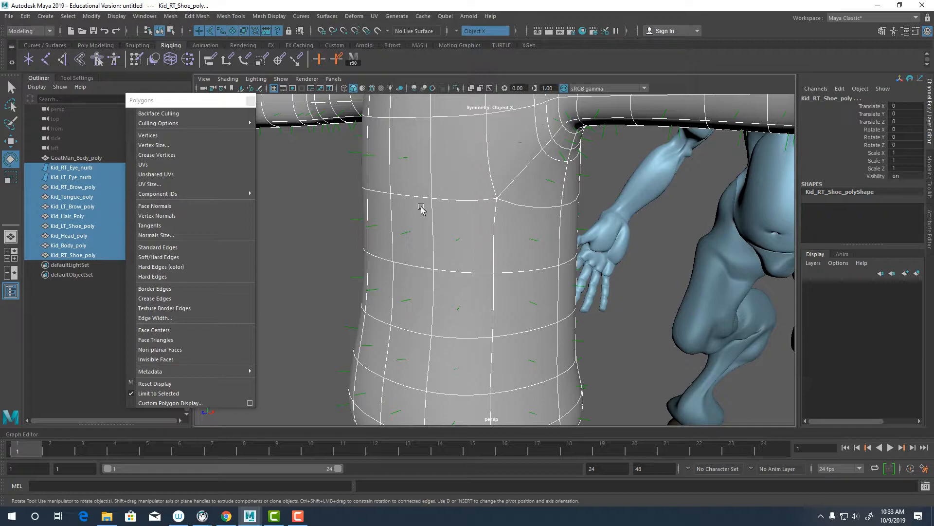
right_click_drag(684, 250, 535, 233, "alt")
left_click_drag(535, 233, 389, 277, "alt")
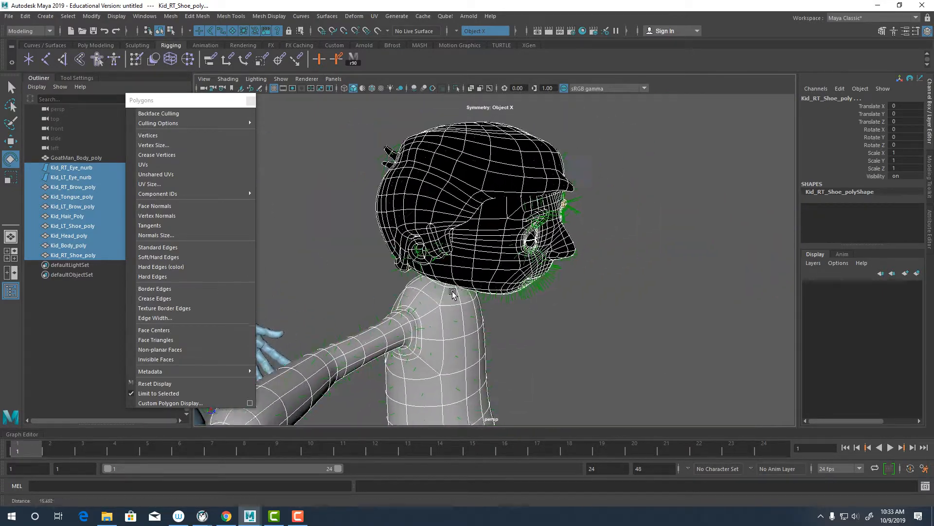
right_click_drag(390, 277, 615, 360, "alt")
left_click_drag(615, 360, 546, 265, "alt")
mouse_move(546, 264)
right_mouse_down("alt")
mouse_move(475, 263)
mouse_move(520, 273)
mouse_move(519, 284)
mouse_move(721, 308)
mouse_move(532, 215)
mouse_move(603, 219)
right_mouse_up("alt")
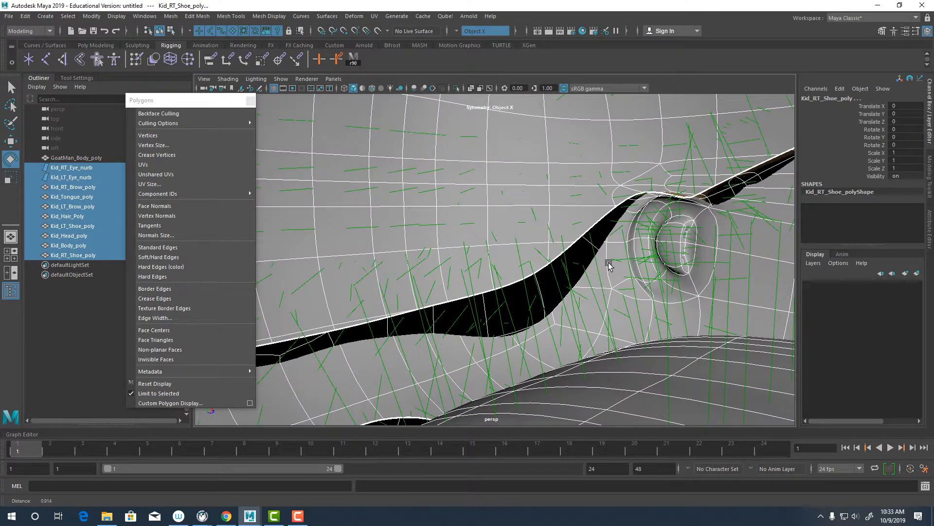
left_click_drag(602, 218, 596, 257, "alt")
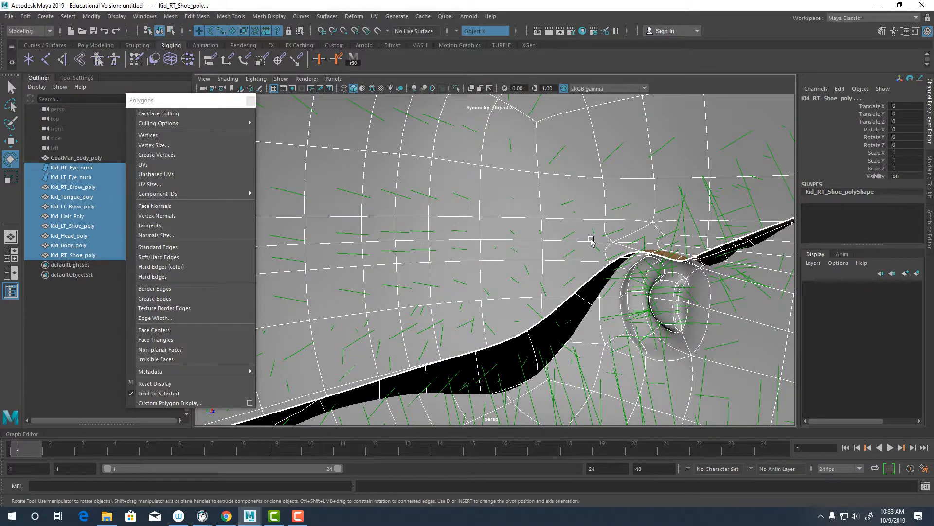
key("f")
left_click_drag(591, 240, 647, 137, "alt")
left_click(647, 137)
Step: Reverse the face normals of the kid's hair mesh
left_click_drag(474, 188, 496, 178, "alt")
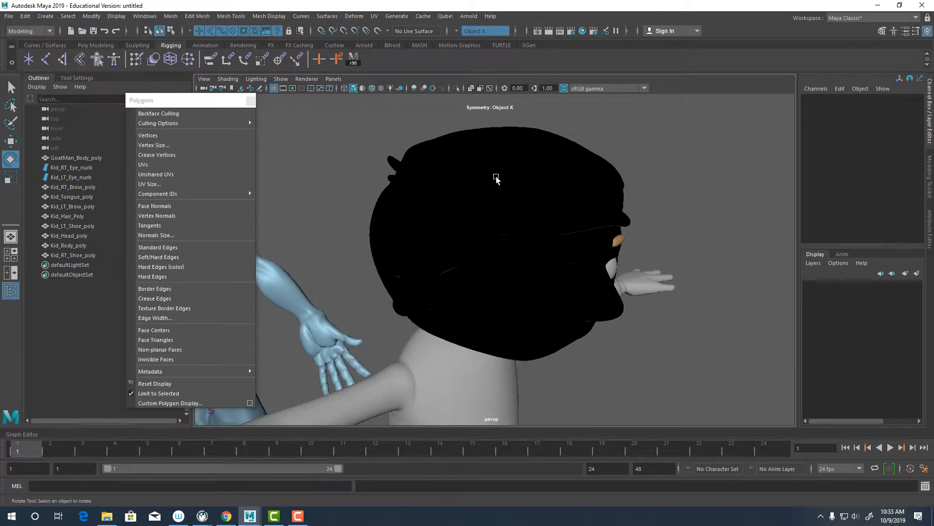
right_click(528, 163)
left_click(527, 163)
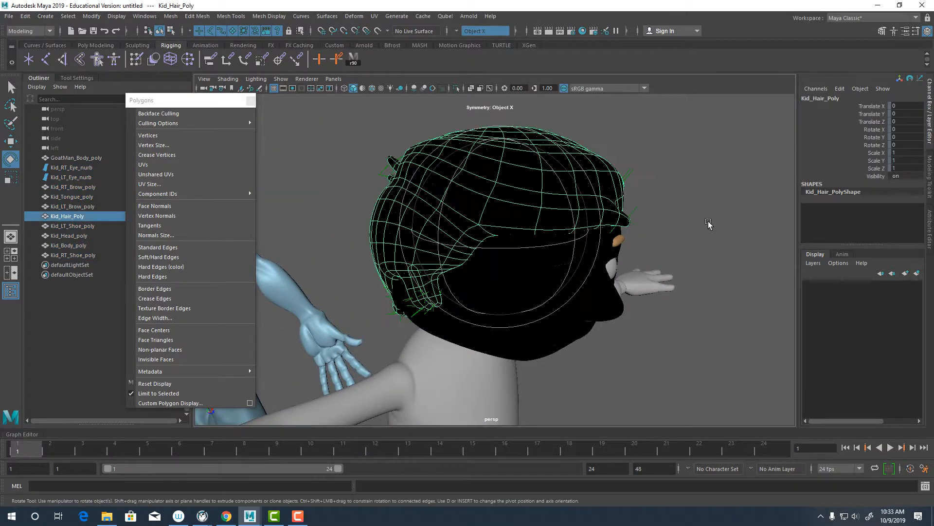
left_click_drag(709, 224, 226, 24, "alt")
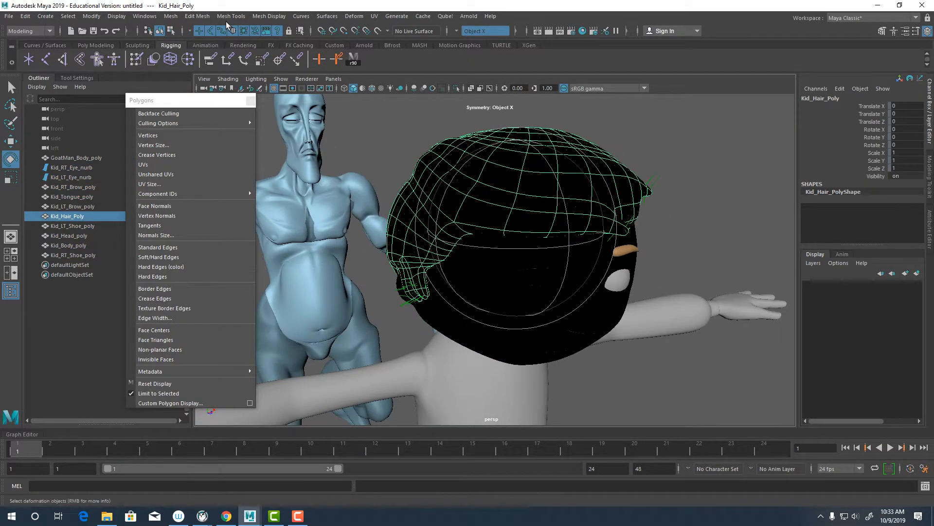
left_click(279, 19)
left_click(314, 68)
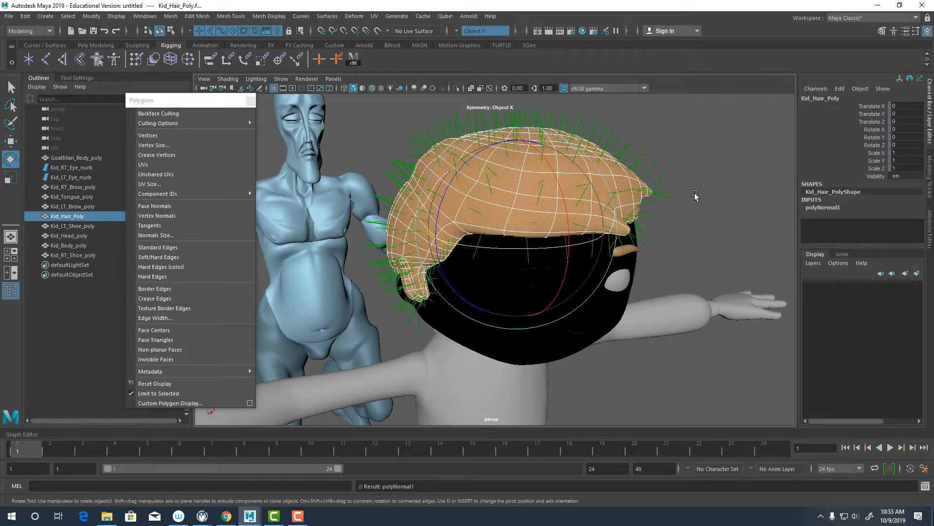
Step: Reverse the face normals of the kid's head mesh
left_click_drag(695, 196, 495, 208, "alt")
left_click(555, 285)
scroll(506, 256, "up", 3)
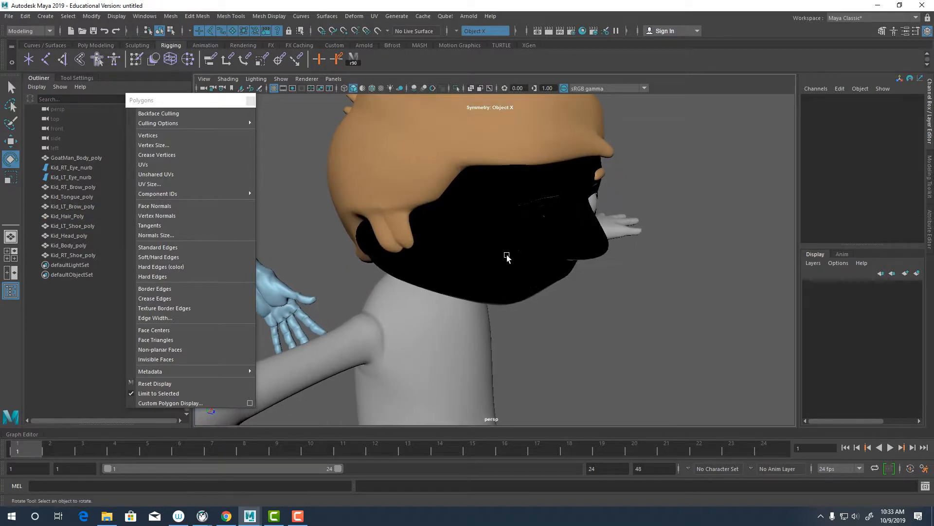
left_click_drag(507, 256, 492, 244, "alt")
left_click(488, 247)
key("g")
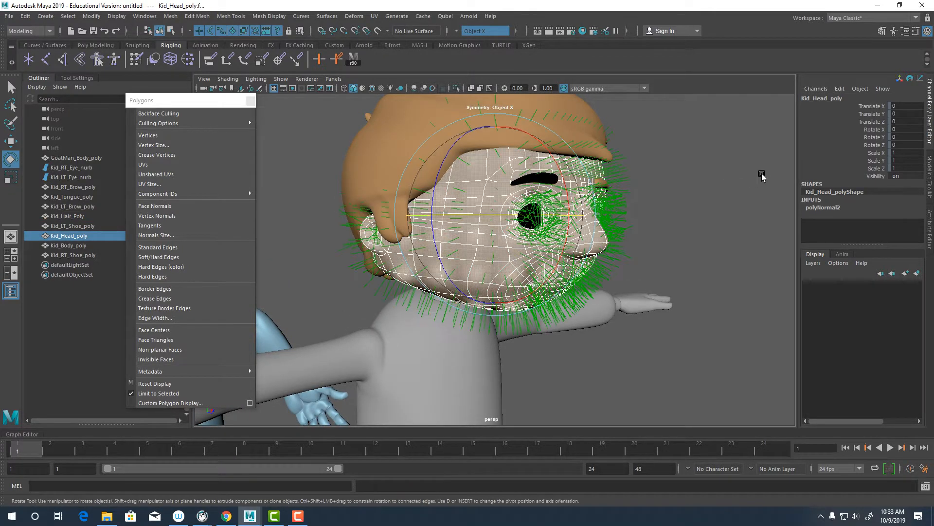
Step: Reverse the face normals of the kid's black right eyebrow
left_click(763, 177)
left_click(537, 180)
key("g")
Step: Reverse the face normals of both of the kid's shoes, the right one first, and clear the selection
left_click_drag(630, 274, 445, 270, "alt")
left_click(481, 340)
left_click(467, 321)
key("g")
left_click(492, 339)
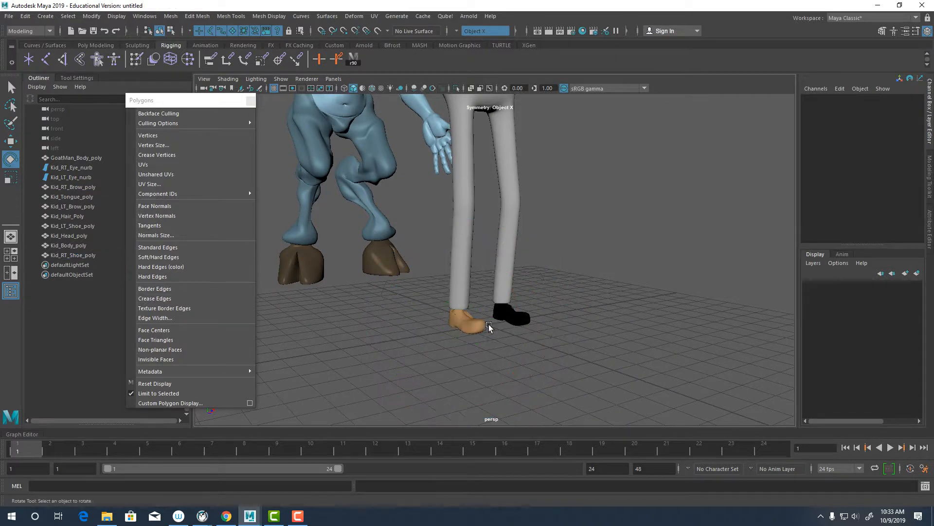
left_click(522, 315)
key("g")
left_click(584, 207)
left_click_drag(584, 207, 425, 290, "alt")
scroll(425, 290, "up", 3)
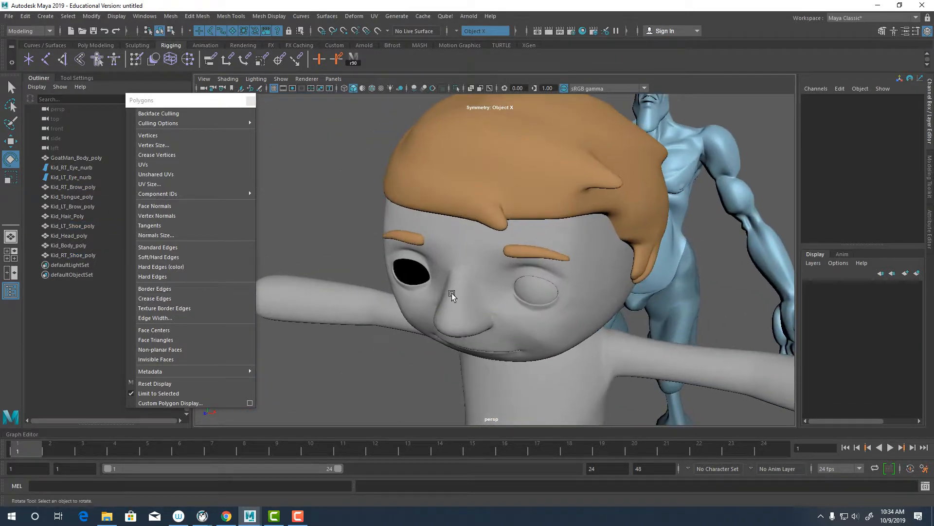
Step: Reverse the surface direction of the kid's right eye NURBS surface and clear the selection
left_click(424, 290)
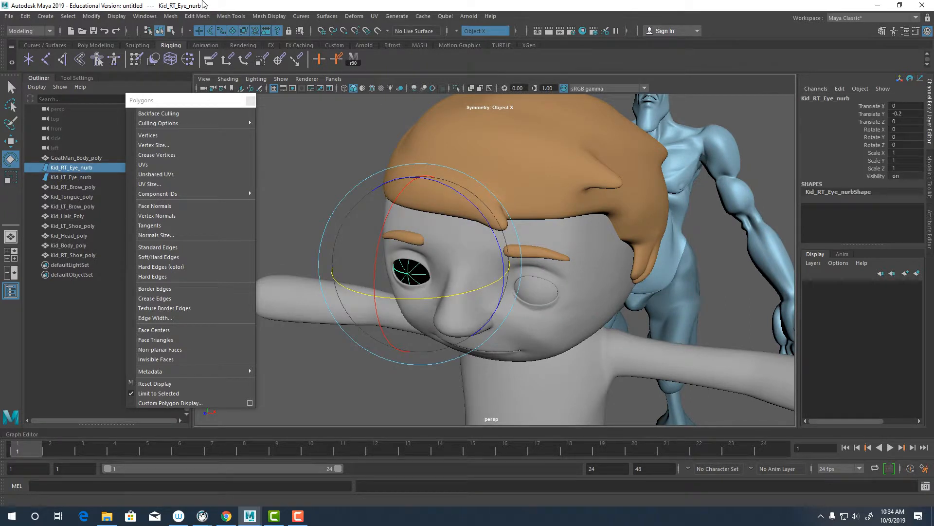
left_click(327, 16)
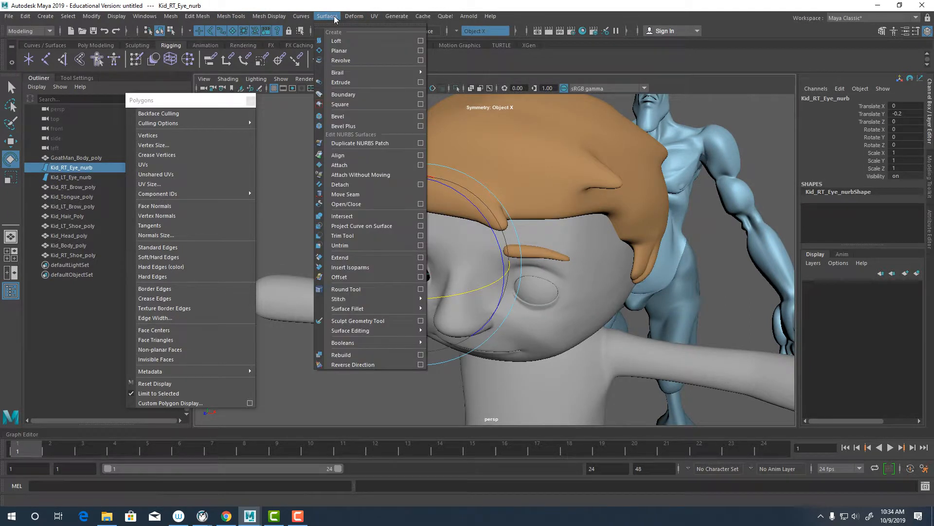
left_click(344, 365)
left_click(344, 368)
scroll(420, 303, "down", 3)
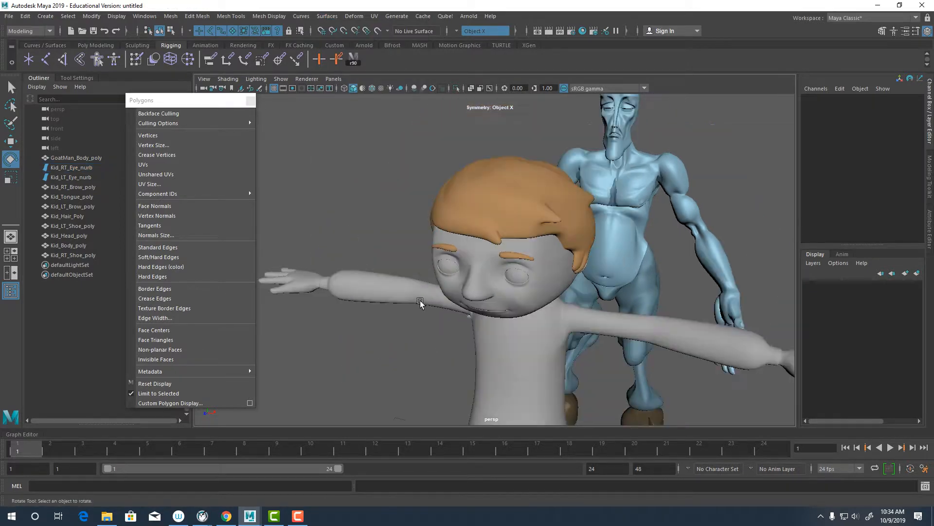
Step: Cut a new edge symmetrically from the open rim of the kid's head mesh to the edge row below with Multi-Cut
middle_click_drag(420, 303, 535, 176, "alt")
left_click_drag(536, 176, 469, 151, "alt")
right_click_drag(470, 150, 513, 182, "alt")
left_click(490, 142)
right_click_drag(490, 141, 527, 210, "alt")
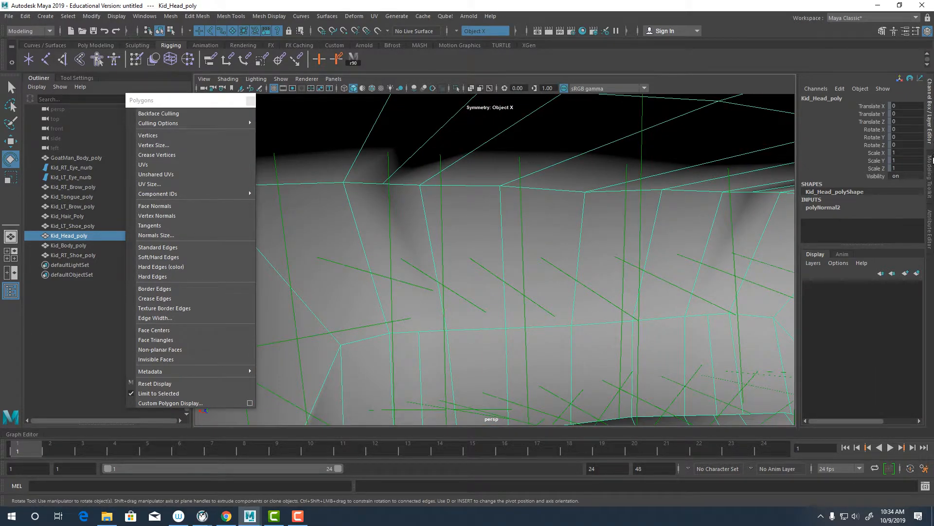
left_click(930, 175)
left_click(813, 364)
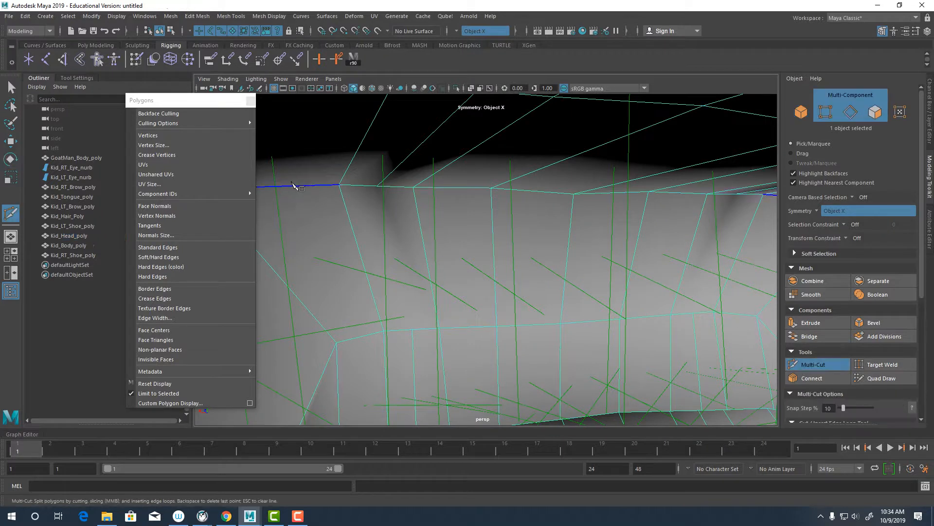
left_click(377, 186)
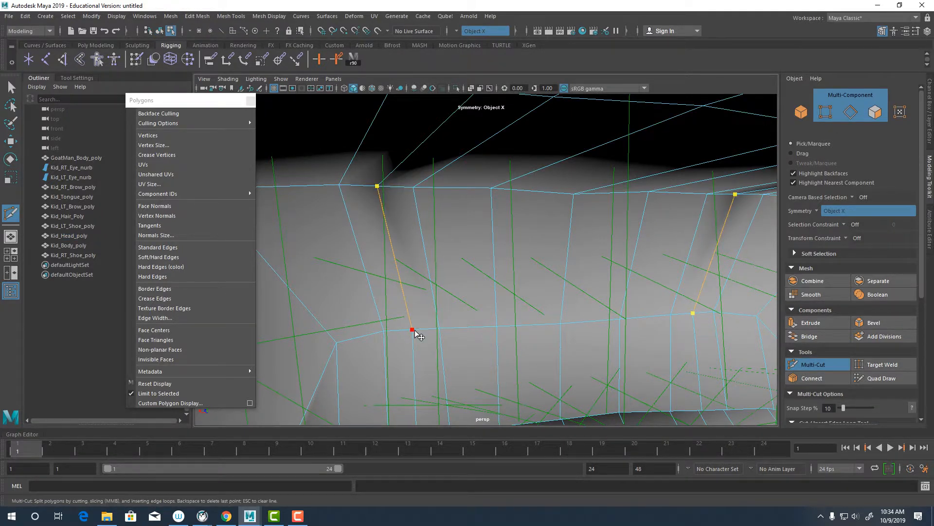
right_click(415, 331)
right_click_drag(414, 323, 363, 304, "alt")
left_click_drag(362, 304, 505, 263, "alt")
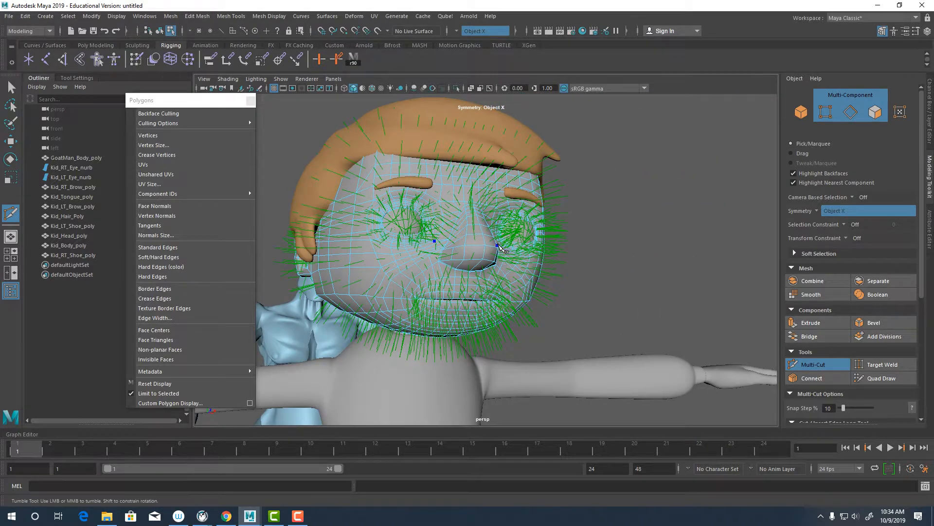
Step: Return to object mode, select all of the kid's parts and turn off their face normals display
key("w")
right_click_drag(484, 184, 515, 185)
left_click(565, 189)
left_click(477, 195)
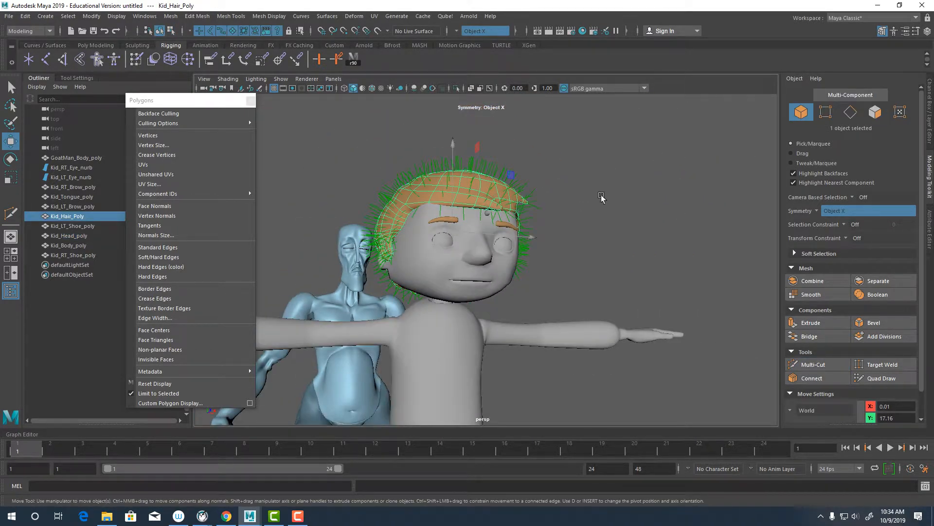
left_click_drag(582, 210, 536, 195, "alt")
left_click_drag(400, 165, 587, 351)
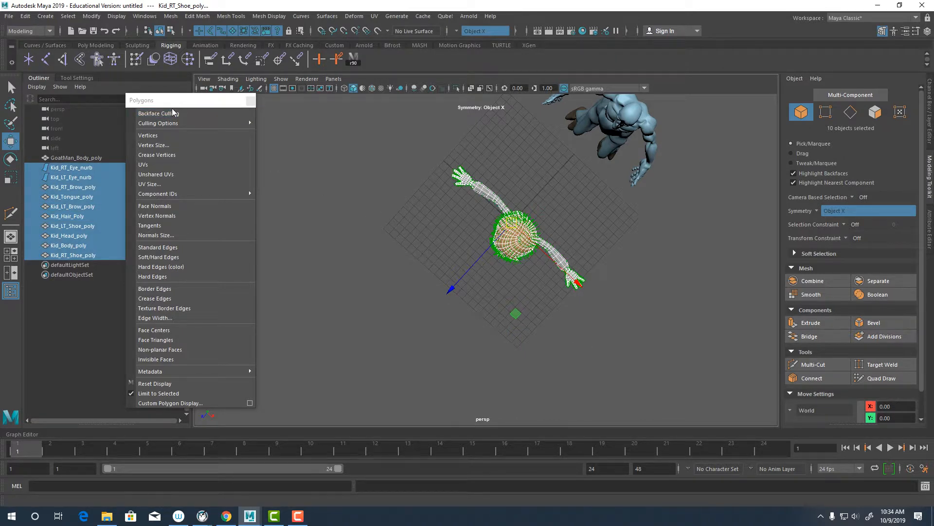
left_click(159, 216)
left_click(442, 262)
left_click_drag(442, 263, 469, 247, "alt")
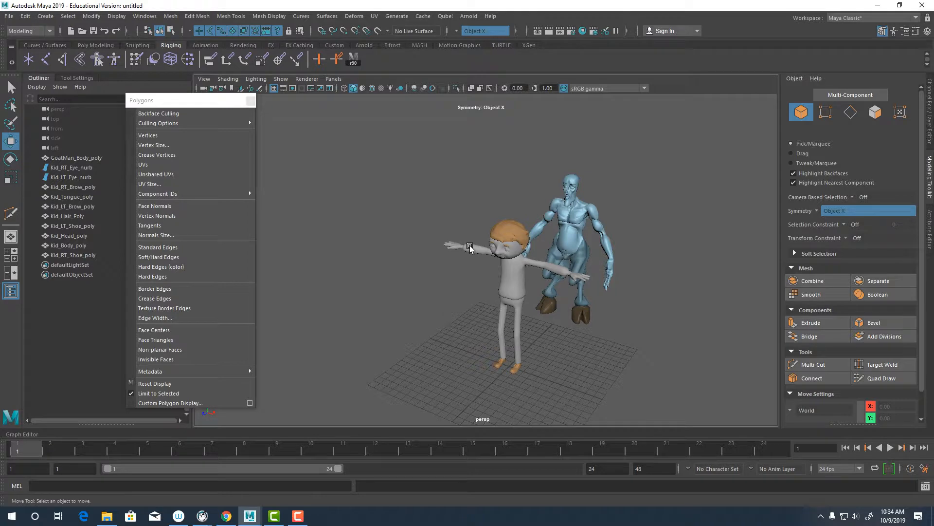
Step: Select all kid and goat man geometry and delete its non-deformer history
left_click_drag(367, 151, 695, 474)
left_click_drag(680, 304, 605, 305, "alt")
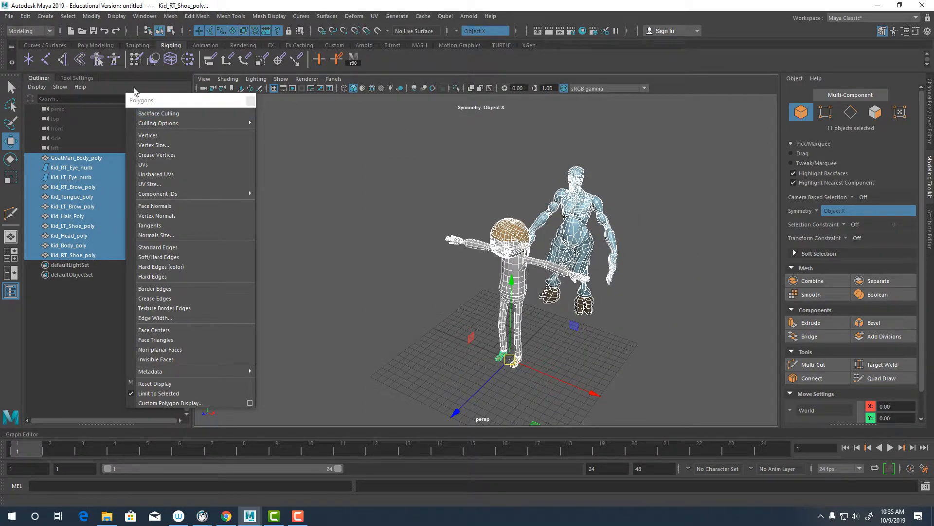
left_click(23, 16)
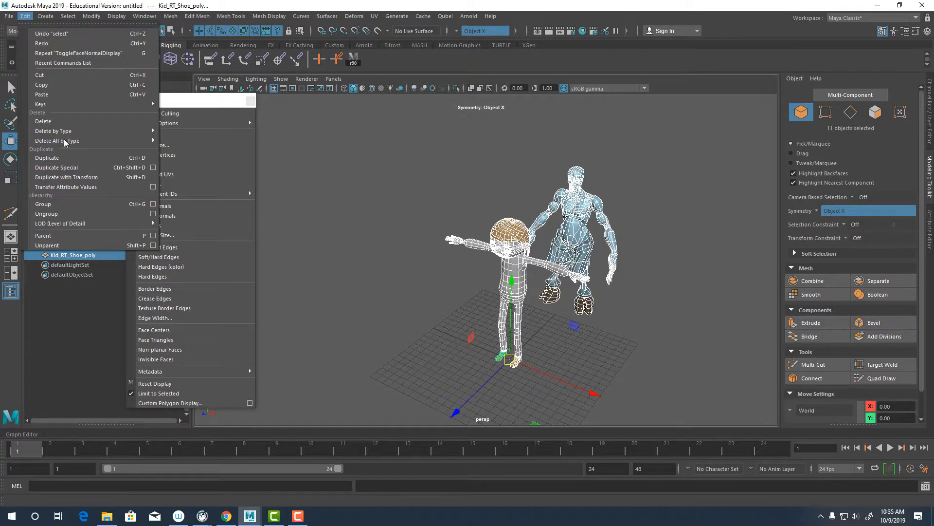
mouse_move(67, 135)
left_click(226, 129)
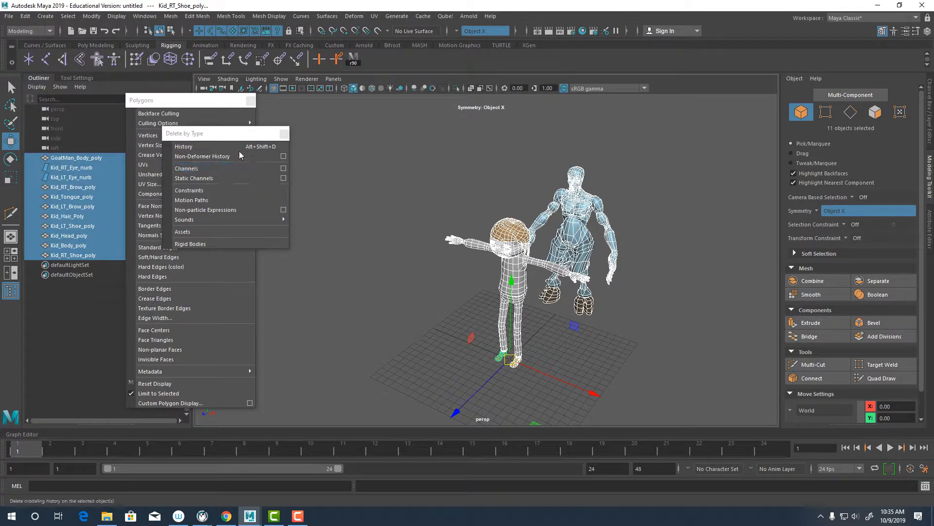
left_click_drag(223, 133, 337, 129)
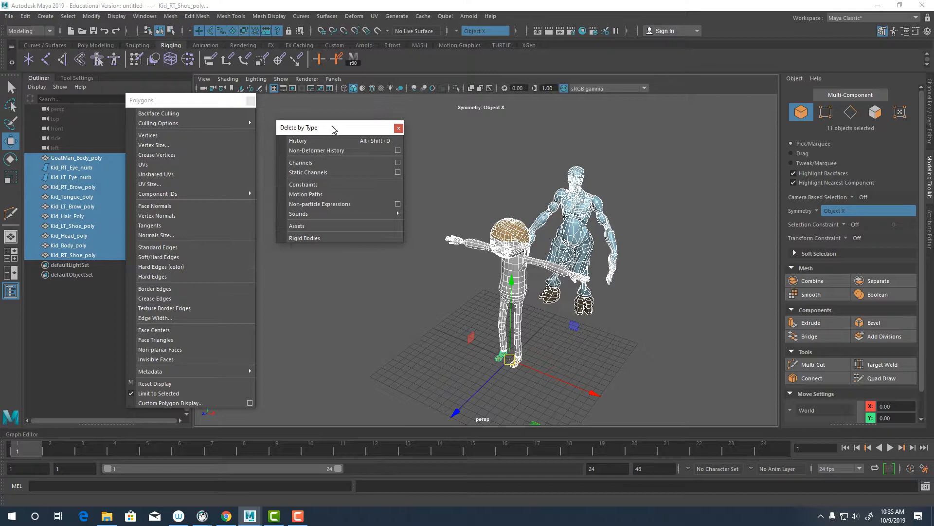
left_click(322, 151)
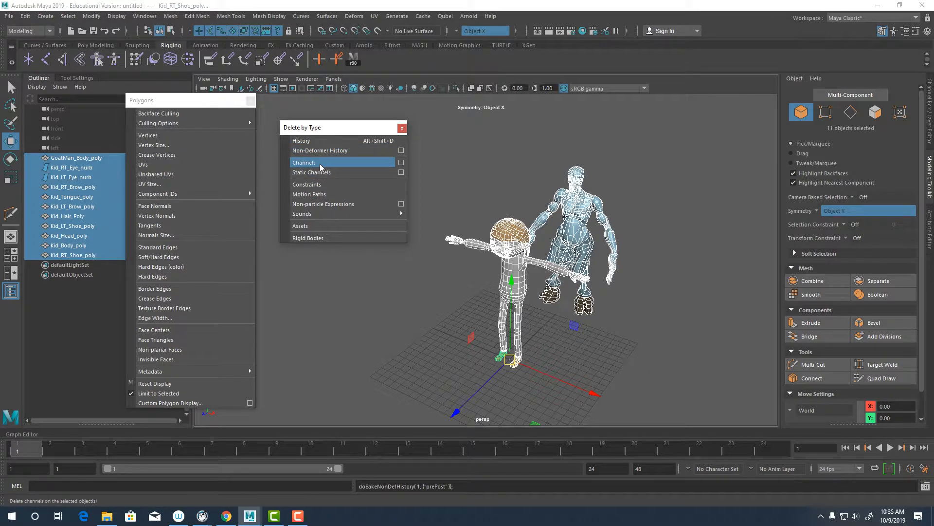
Step: Delete the channels, static channels, non-particle expressions and rigid bodies on the selected models, and clear the selection
left_click(318, 164)
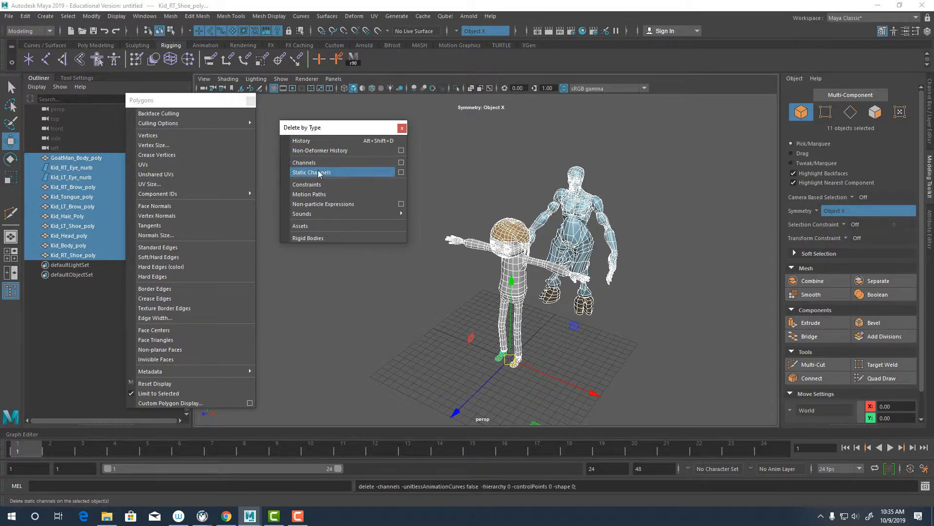
left_click(319, 173)
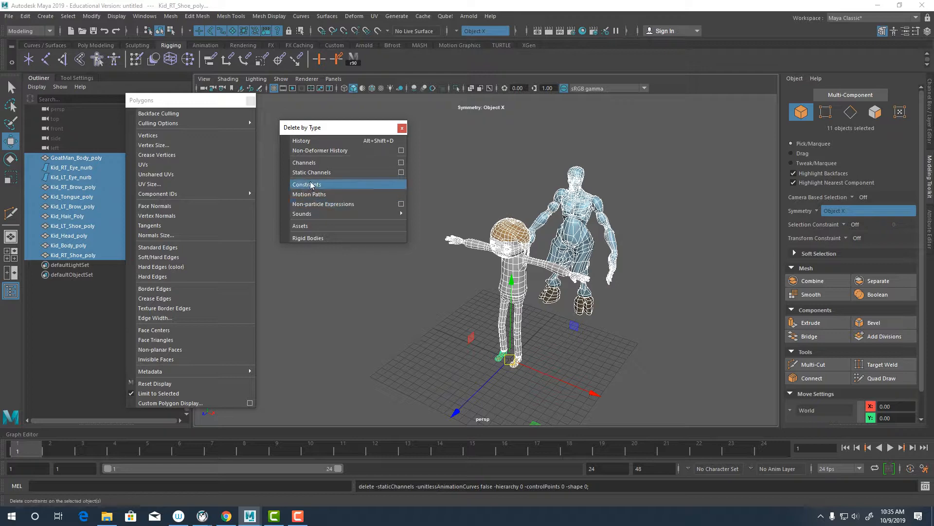
left_click(314, 204)
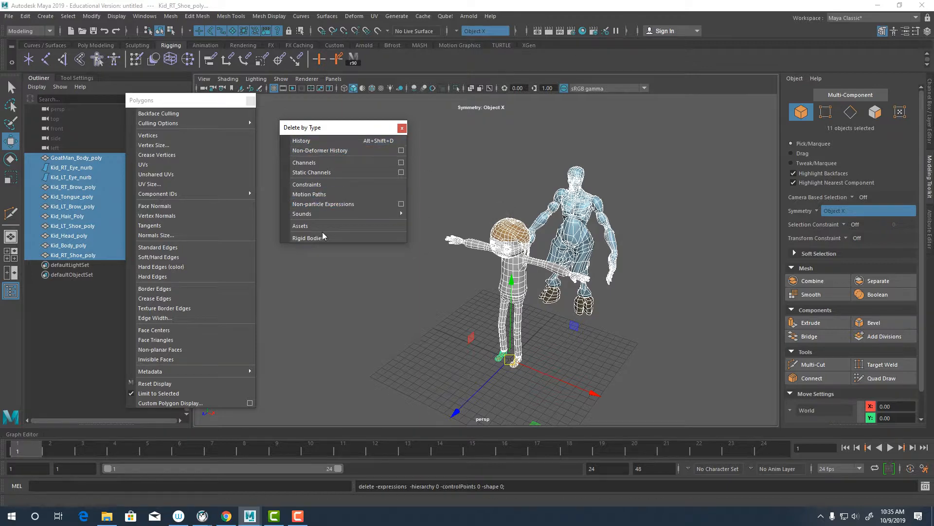
left_click(402, 128)
left_click(460, 141)
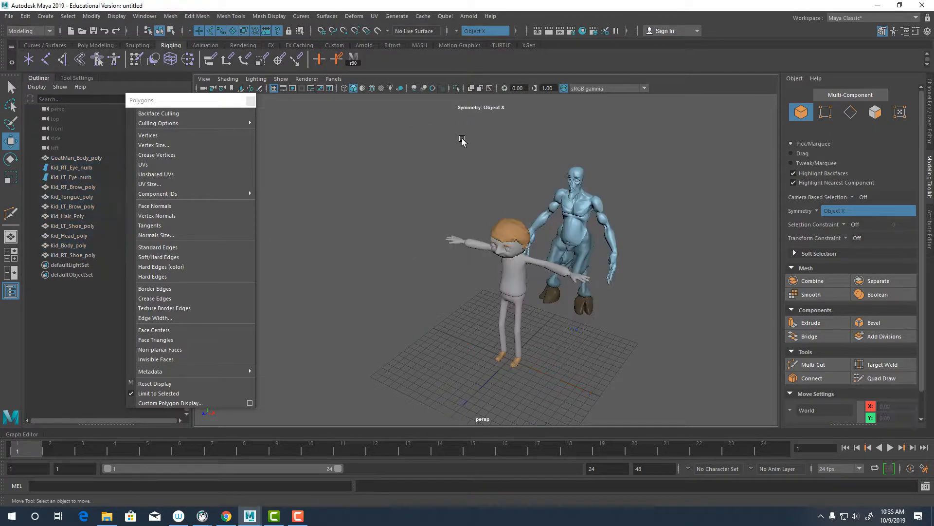
Step: Delete all history and all non-deformer history throughout the scene
left_click(931, 116)
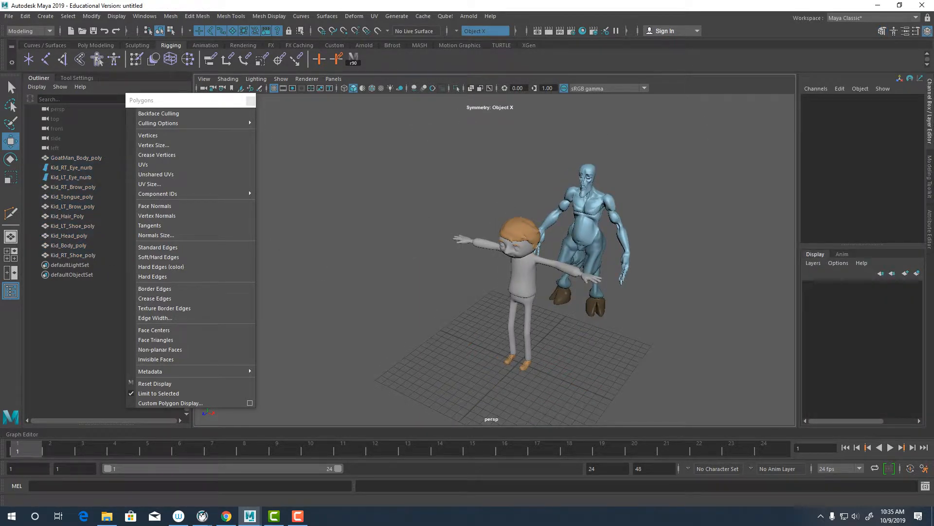
left_click(25, 16)
mouse_move(45, 139)
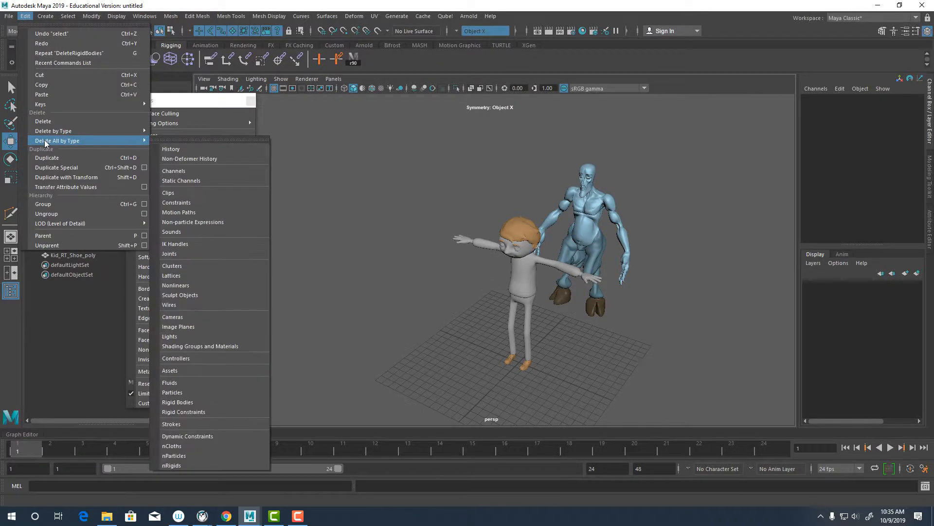
left_click(181, 148)
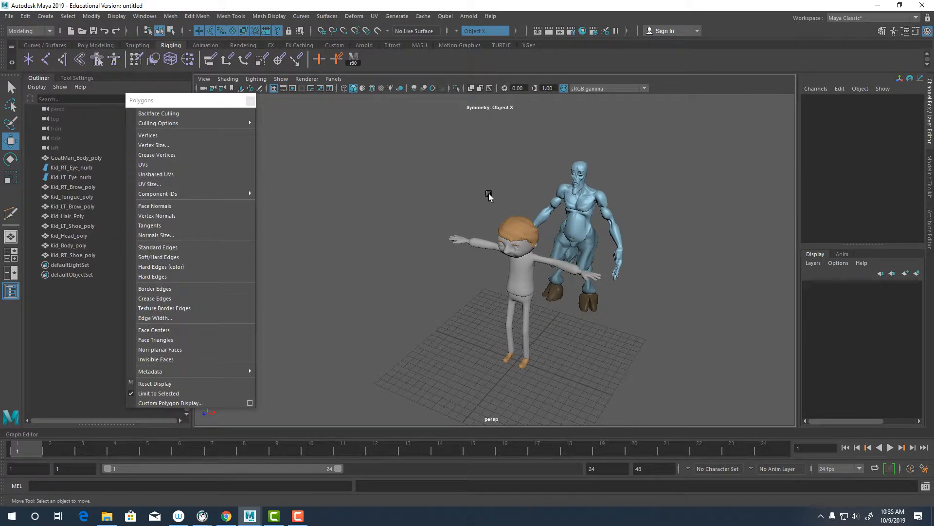
left_click(25, 16)
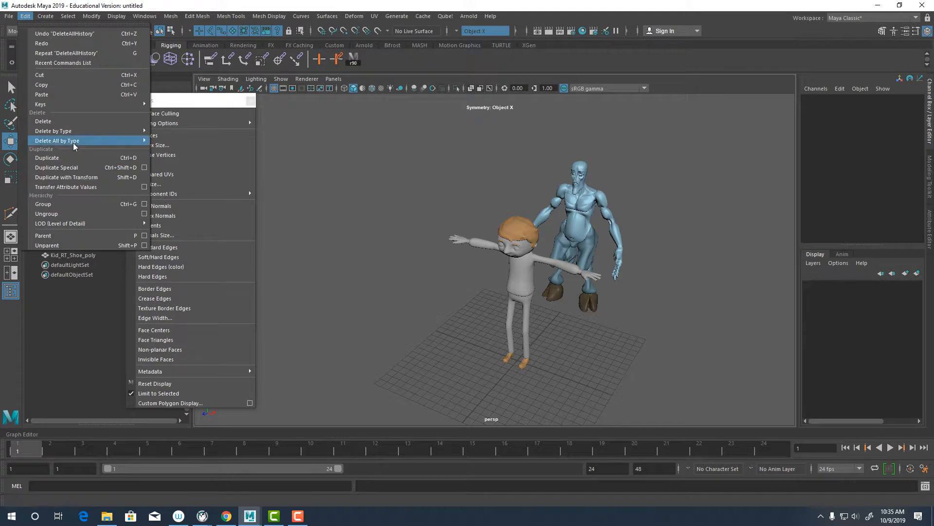
mouse_move(73, 141)
left_click(209, 156)
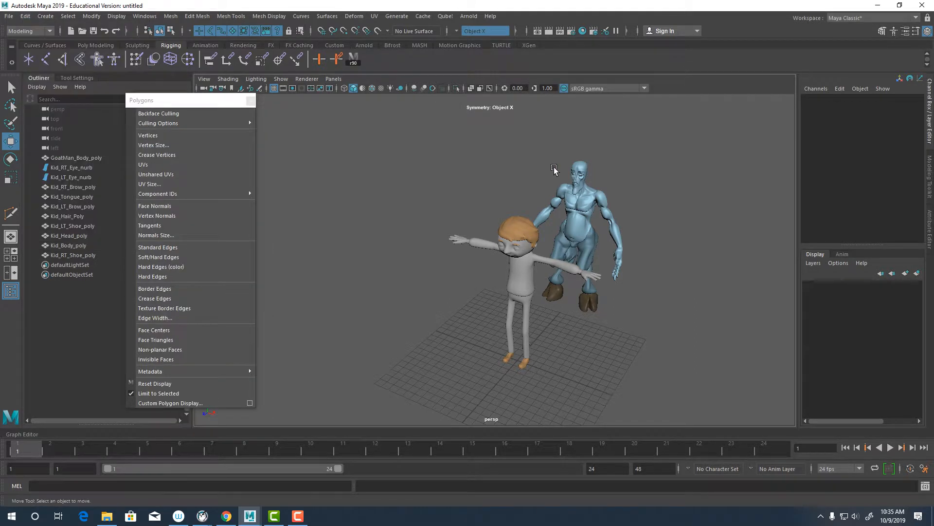
Step: Select all kid and goat man geometry and unlock its translate, rotate, scale and visibility channels
left_click_drag(567, 213, 498, 228, "alt")
scroll(463, 248, "up", 5)
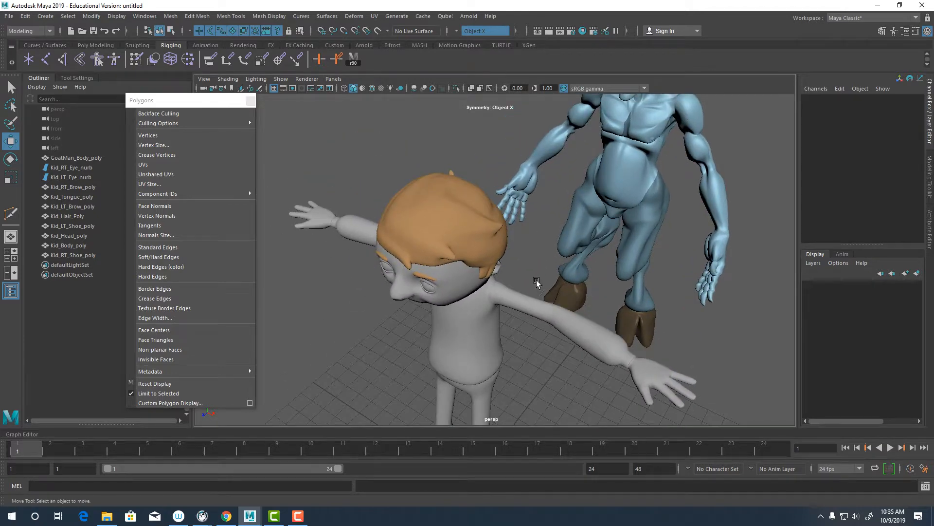
left_click(463, 248)
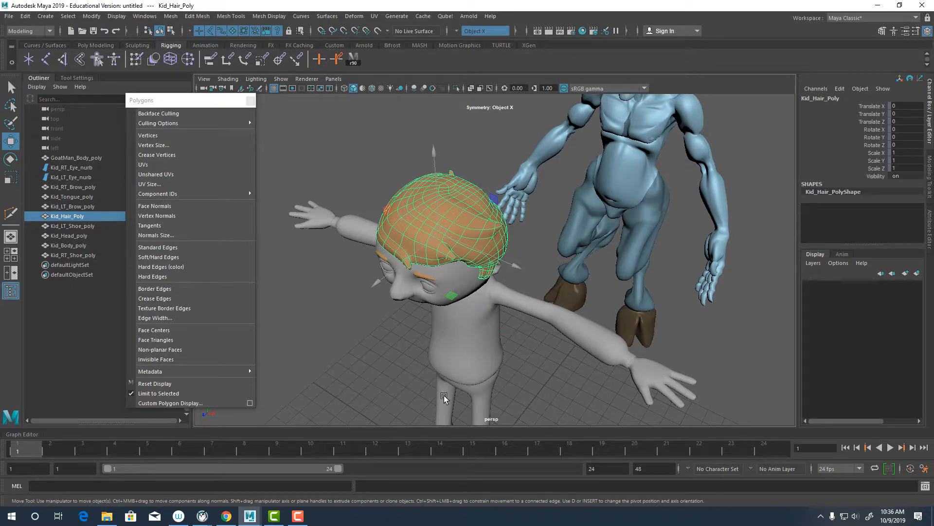
right_click_drag(444, 398, 421, 207, "alt")
left_click_drag(406, 195, 729, 421, "alt")
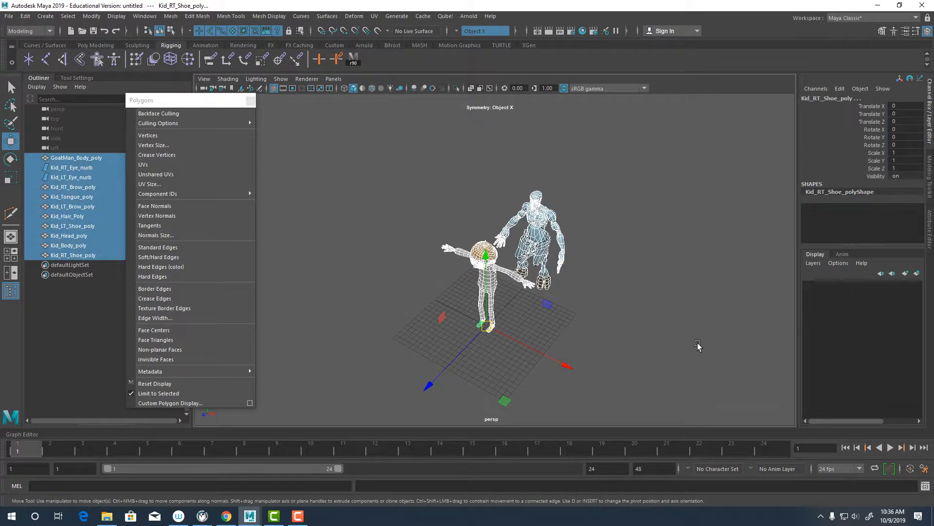
left_click(875, 106)
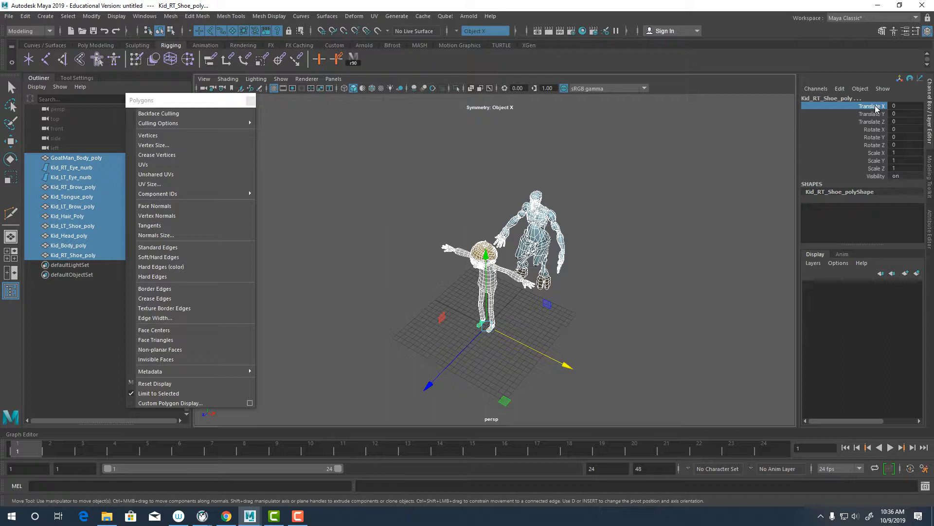
left_click_drag(876, 107, 878, 177)
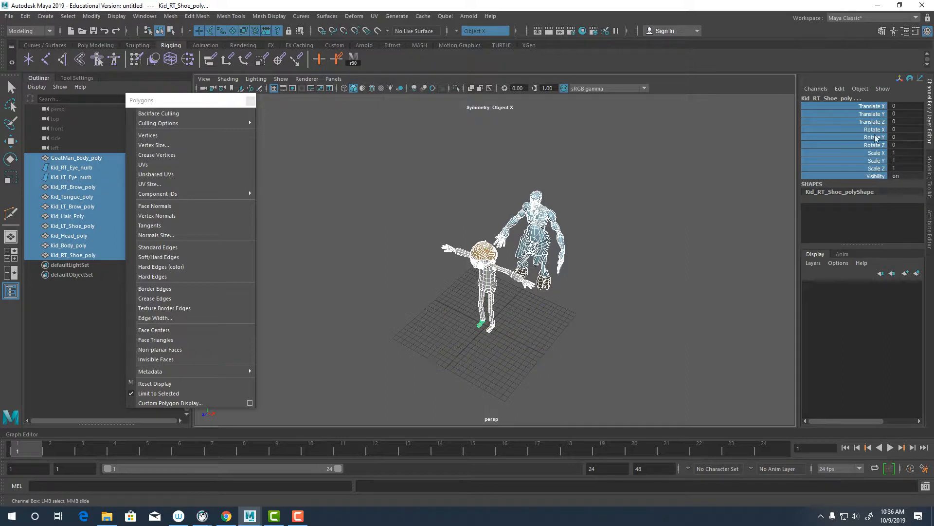
right_click(868, 115)
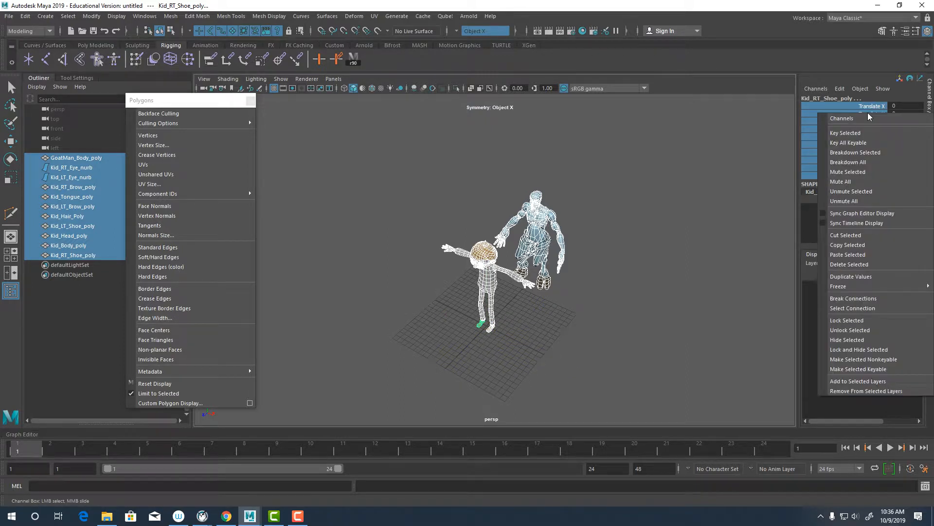
left_click(856, 331)
left_click(444, 261)
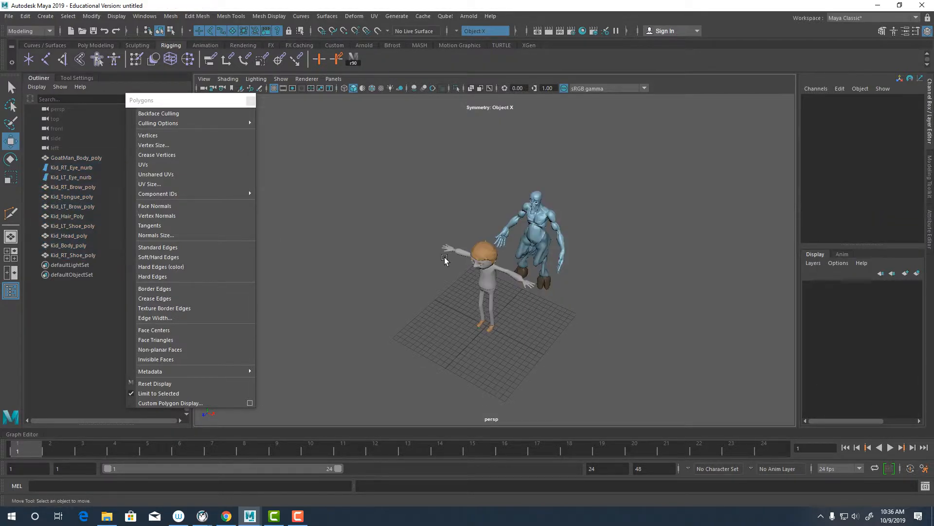
Step: Check the channels of the kid's hair, head, eyebrows, body and right shoe one by one
left_click(490, 252)
scroll(467, 273, "up", 8)
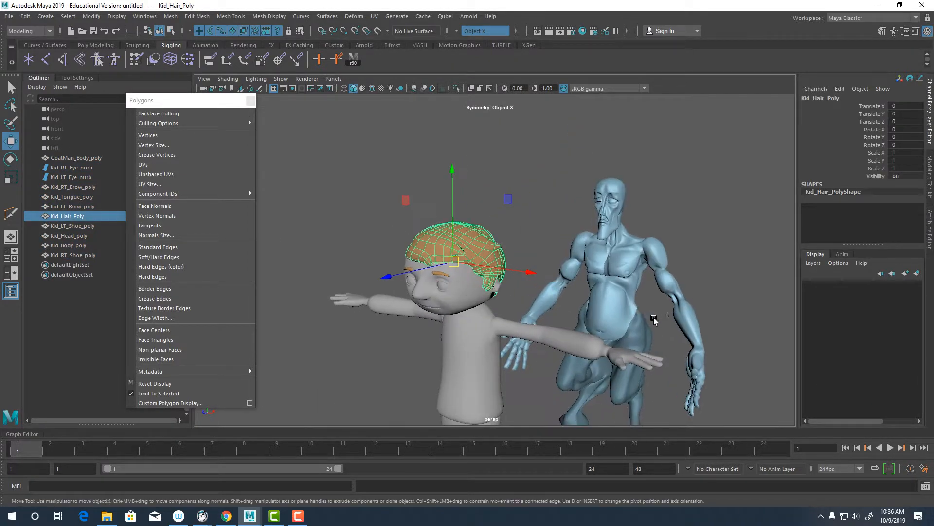
left_click(465, 300)
scroll(467, 297, "up", 10)
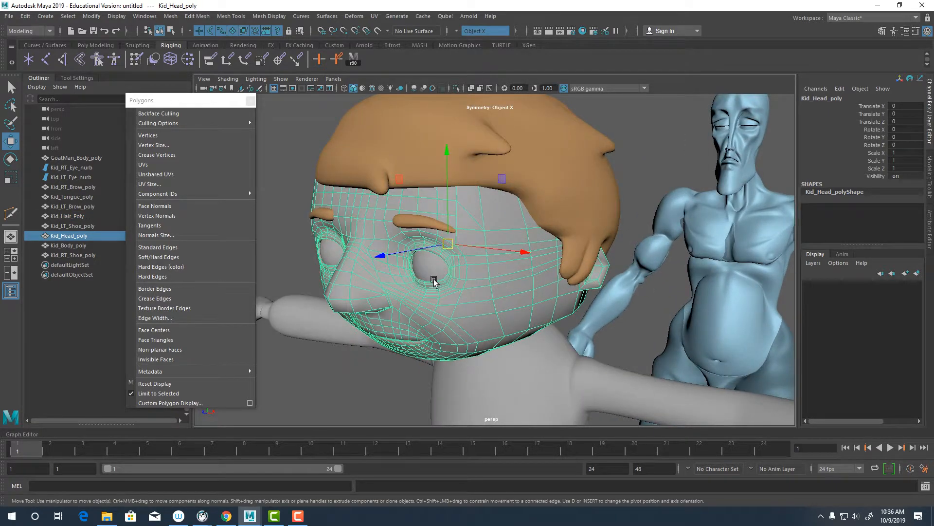
left_click(416, 221)
left_click(321, 214)
left_click_drag(321, 214, 491, 117, "alt")
scroll(492, 117, "down", 10)
left_click(503, 287)
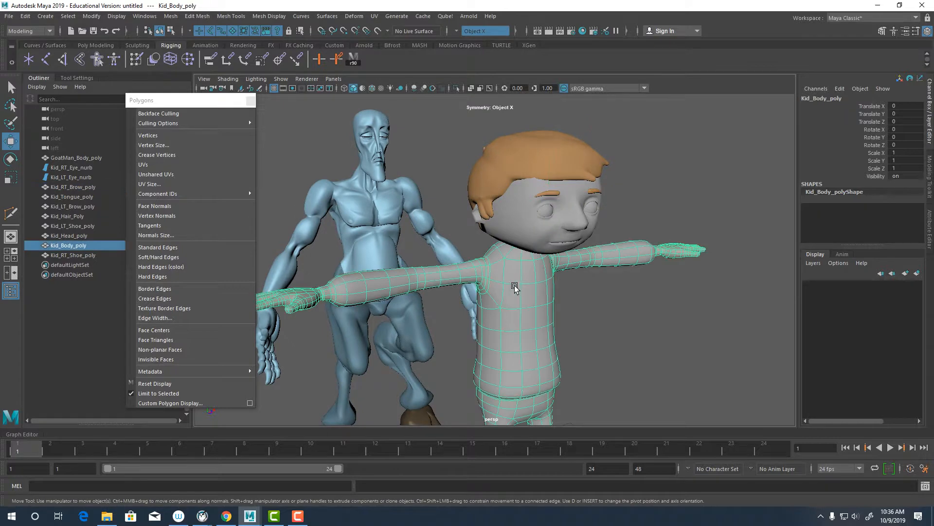
left_click_drag(504, 287, 563, 330, "alt")
left_click(515, 315)
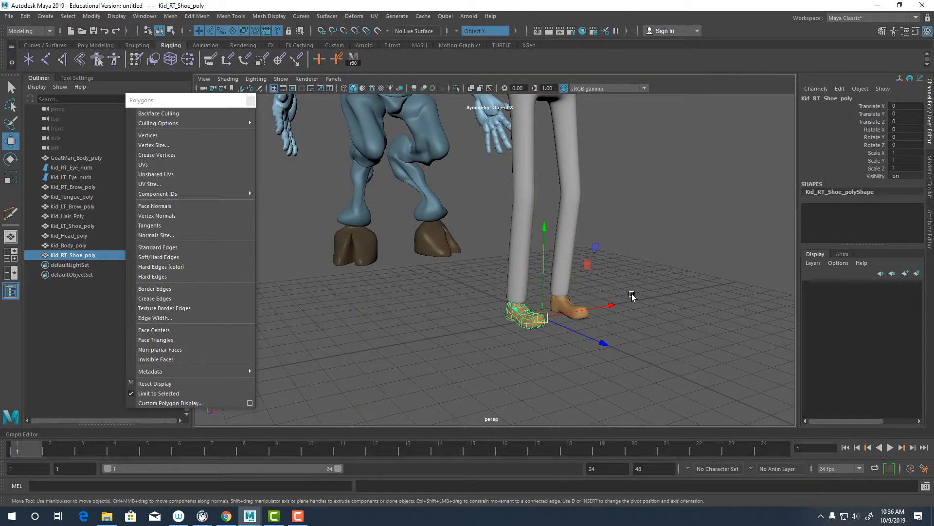
Step: Check the channels of the kid's left shoe and tongue for transform values that are not at their defaults
left_click_drag(614, 305, 585, 310)
key("ctrl+z")
left_click_drag(715, 288, 575, 348)
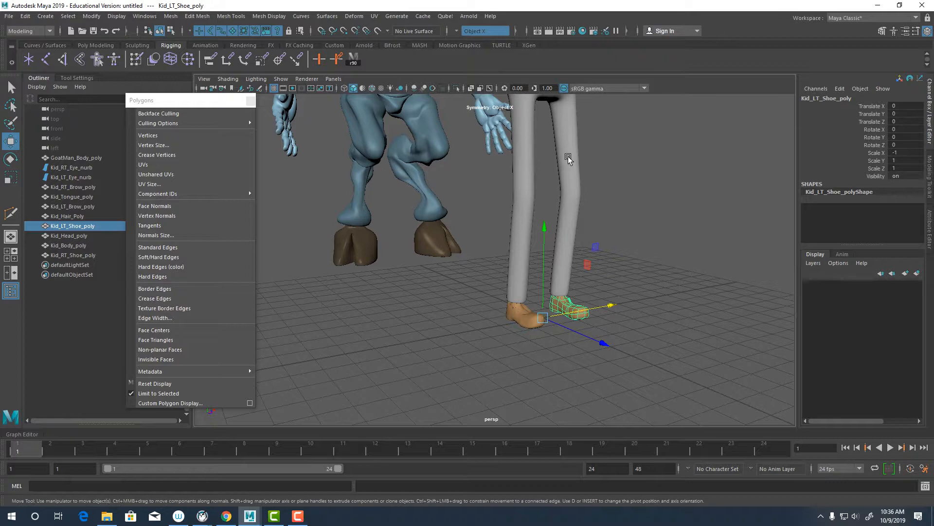
left_click_drag(568, 156, 420, 242, "alt")
right_click_drag(419, 241, 445, 216, "alt")
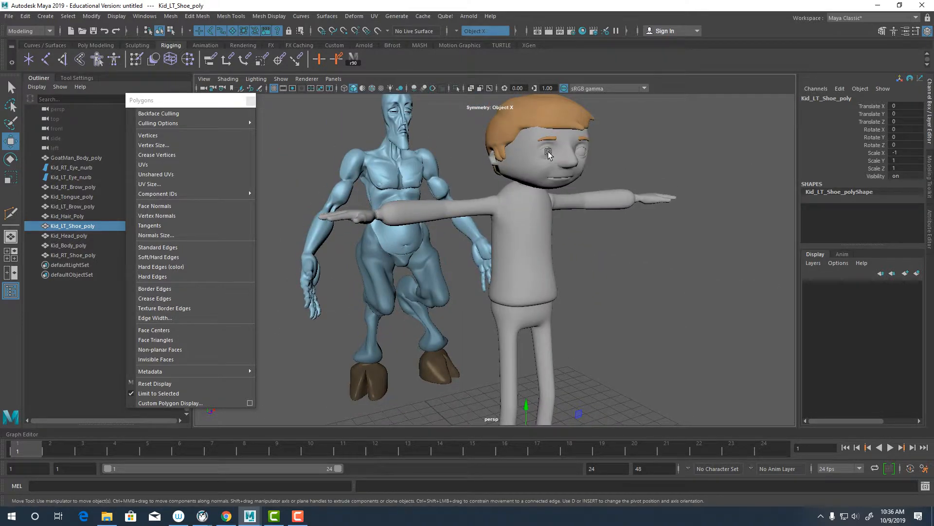
left_click(548, 151)
right_click_drag(548, 151, 673, 170, "alt")
left_click(416, 174)
left_click(673, 172)
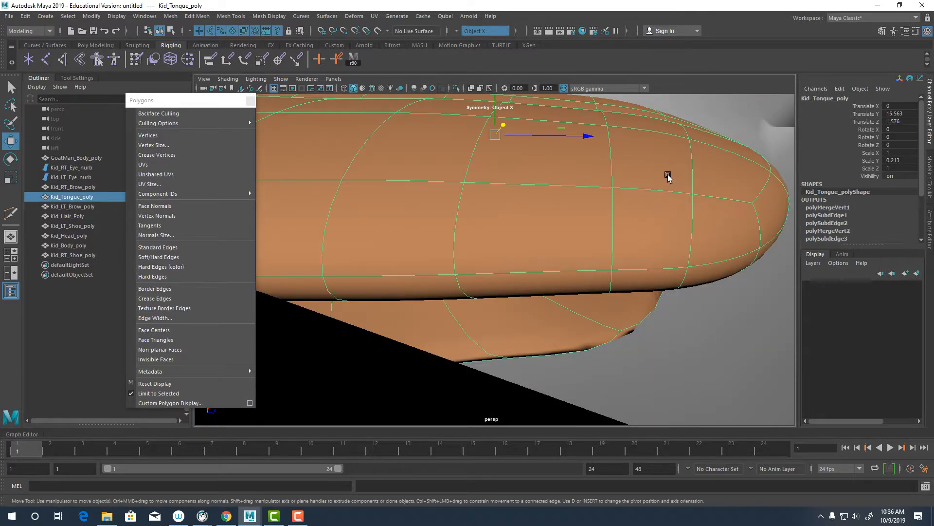
key("f")
key("a")
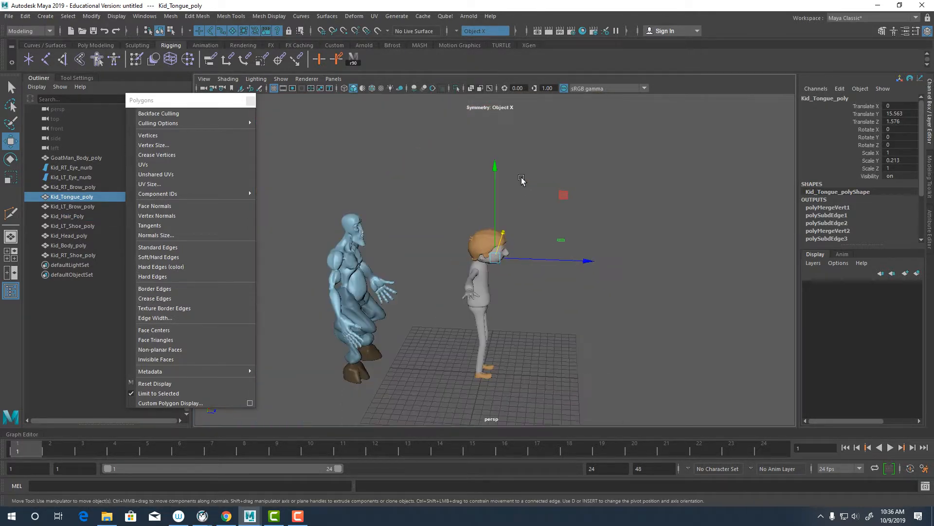
Step: Select all kid and goat man geometry, freeze its transformations and center the pivots
left_click_drag(523, 181, 708, 424, "alt")
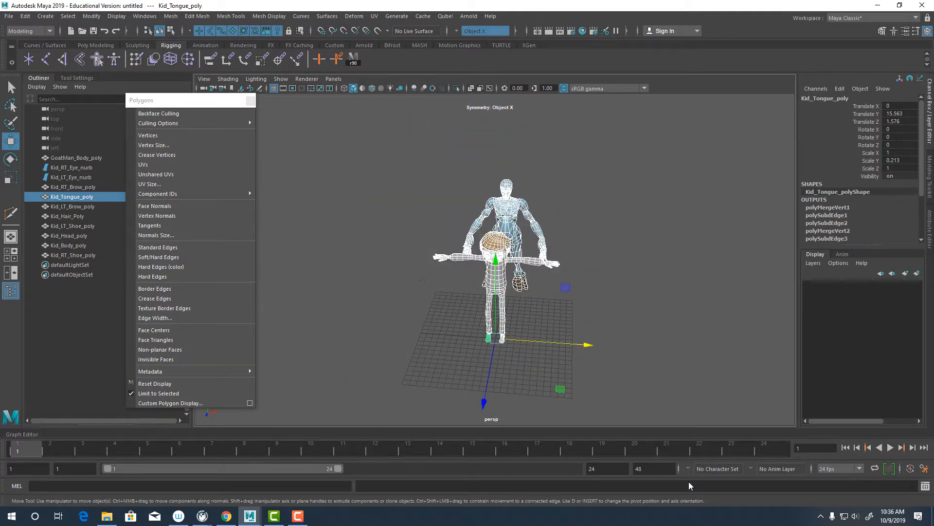
left_click(91, 15)
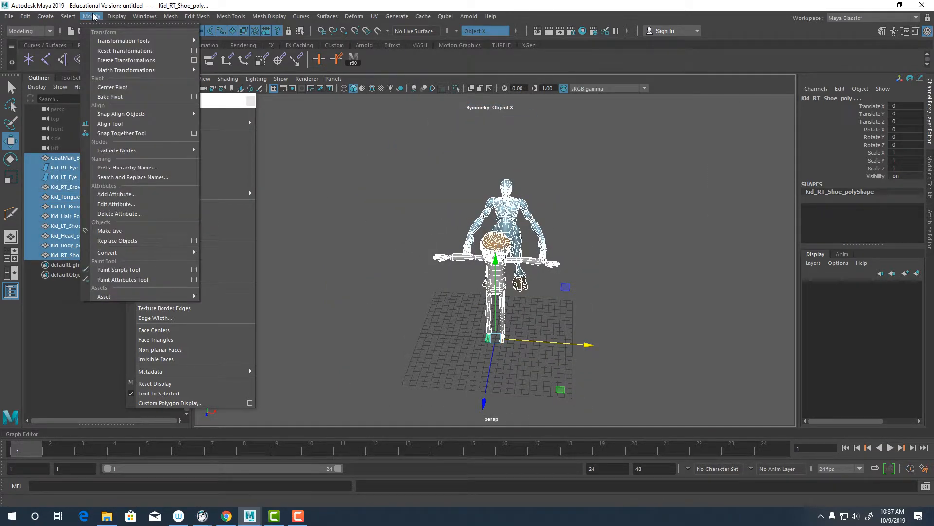
left_click(120, 62)
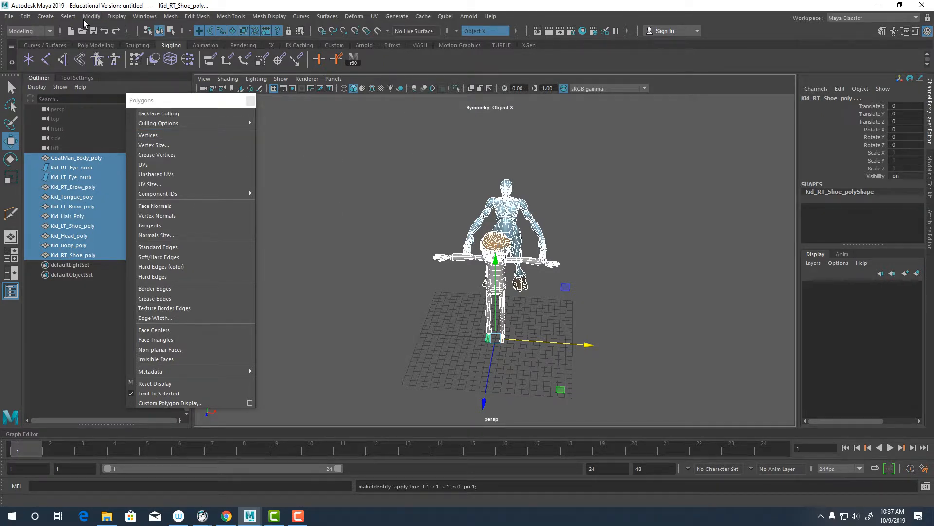
left_click(91, 16)
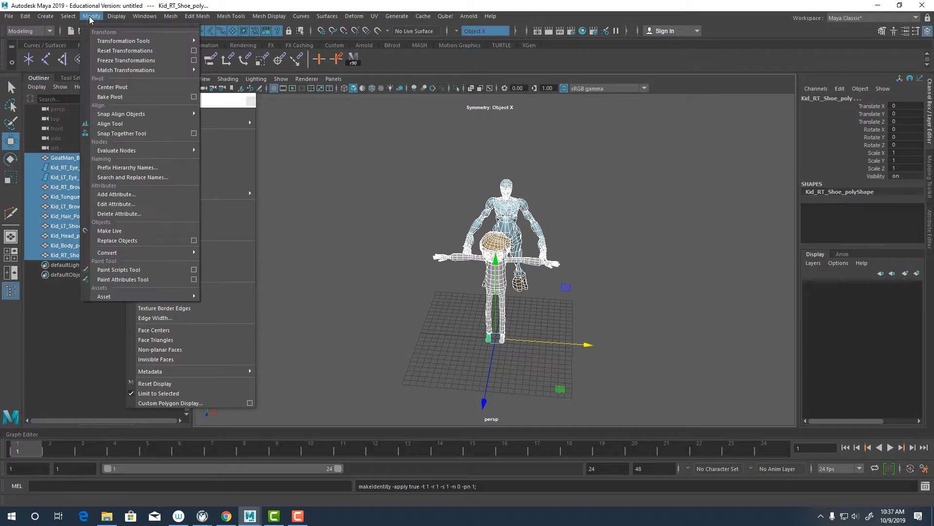
left_click(126, 88)
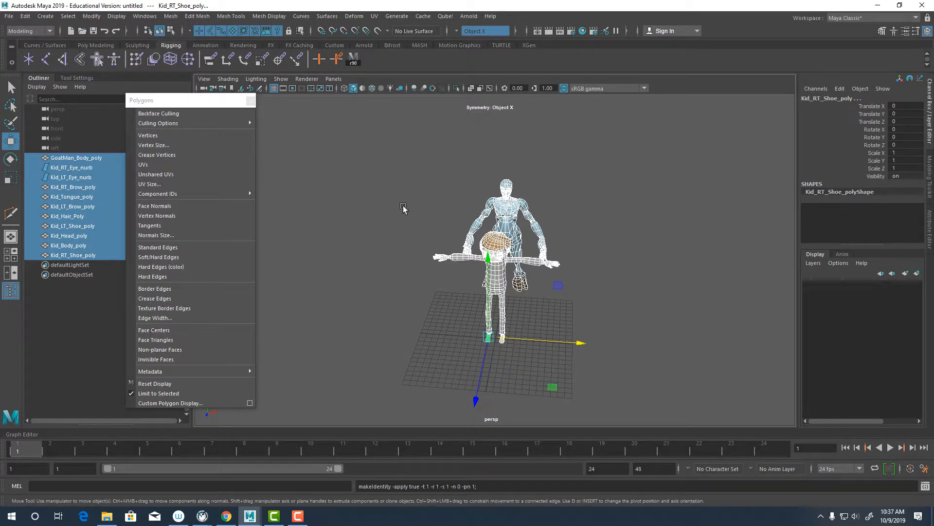
Step: Inspect the channels and pivot positions of the kid's shoes, body and head one by one in shaded display
left_click(591, 258)
key("5")
right_click_drag(438, 302, 527, 447, "alt")
left_click(495, 346)
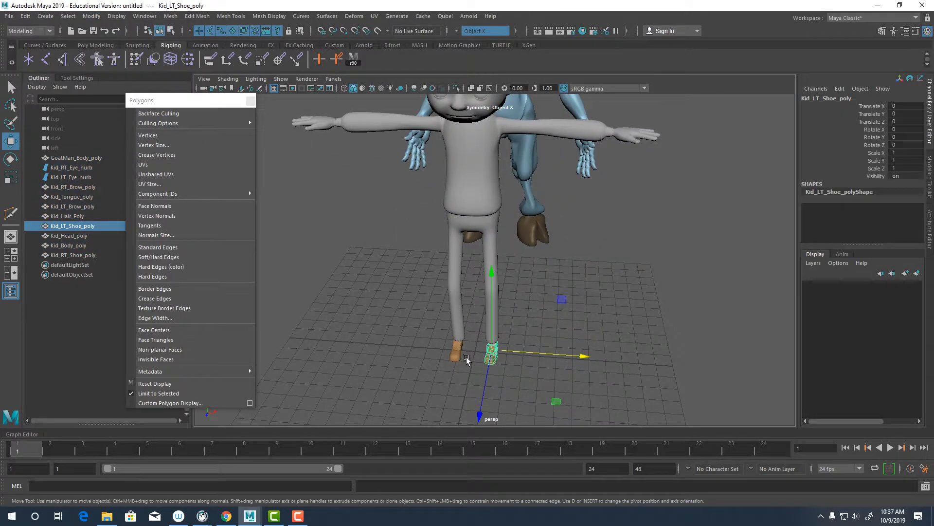
left_click(457, 351)
left_click(458, 198)
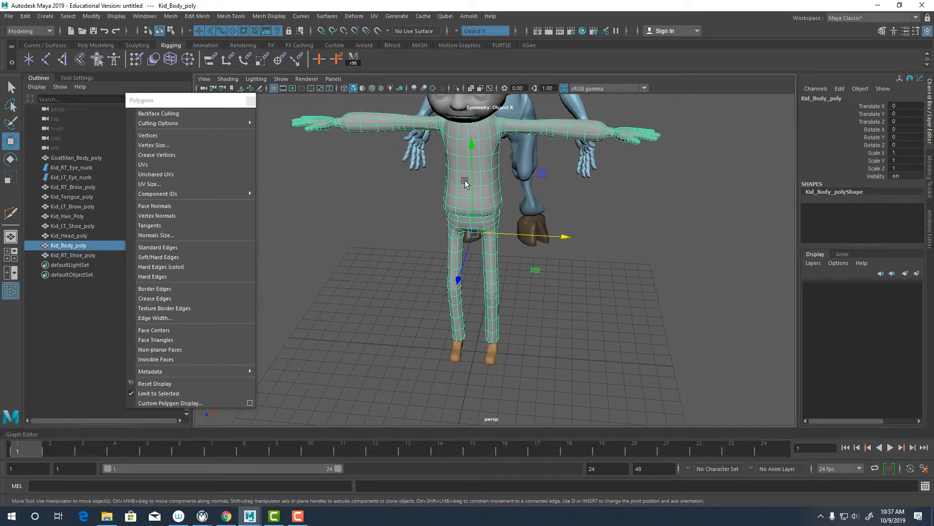
key("f")
middle_click_drag(441, 243, 486, 248, "alt")
right_click_drag(467, 248, 504, 292, "alt")
left_click_drag(440, 273, 511, 258, "alt")
right_click_drag(397, 219, 421, 236, "alt")
left_click(421, 236)
key("f")
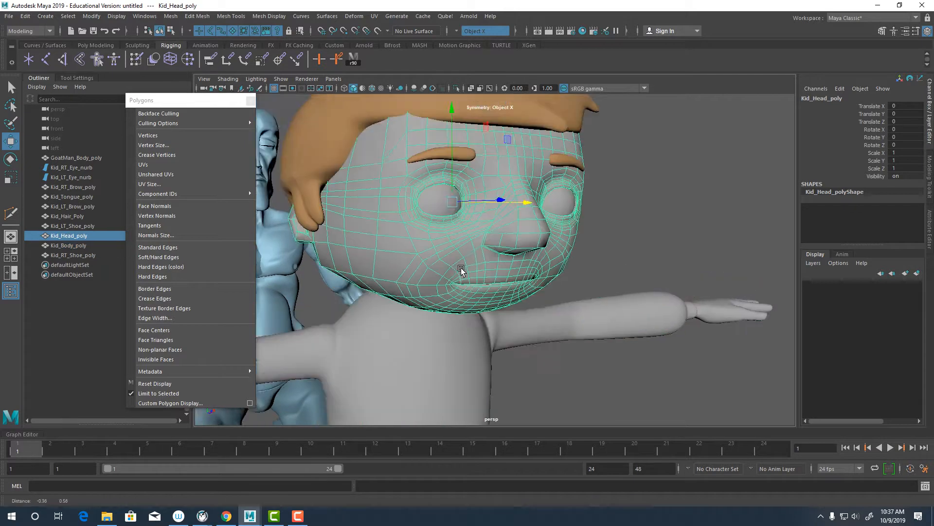
Step: Inspect the channels and pivot positions of the kid's hair, eyebrows and eyes one by one
left_click(491, 221)
key("f")
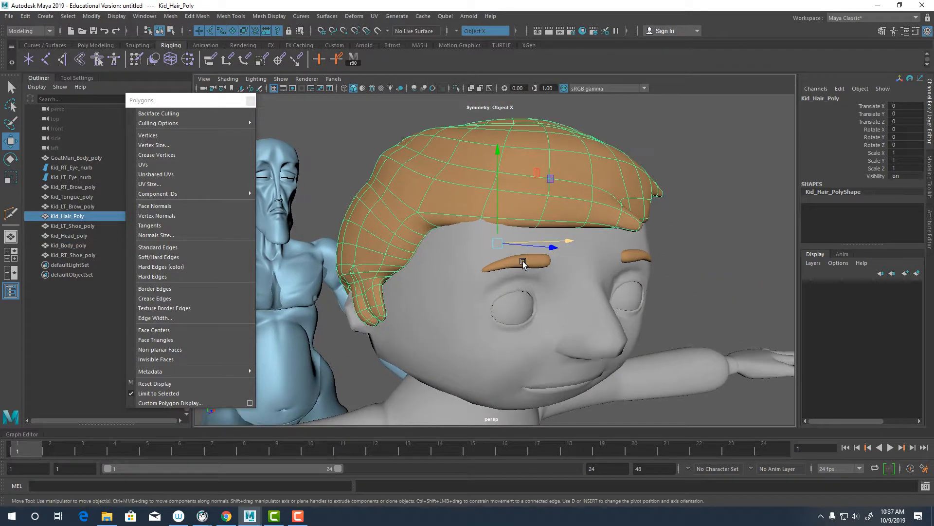
left_click(545, 266)
left_click(629, 259)
key("f")
scroll(626, 176, "up", 3)
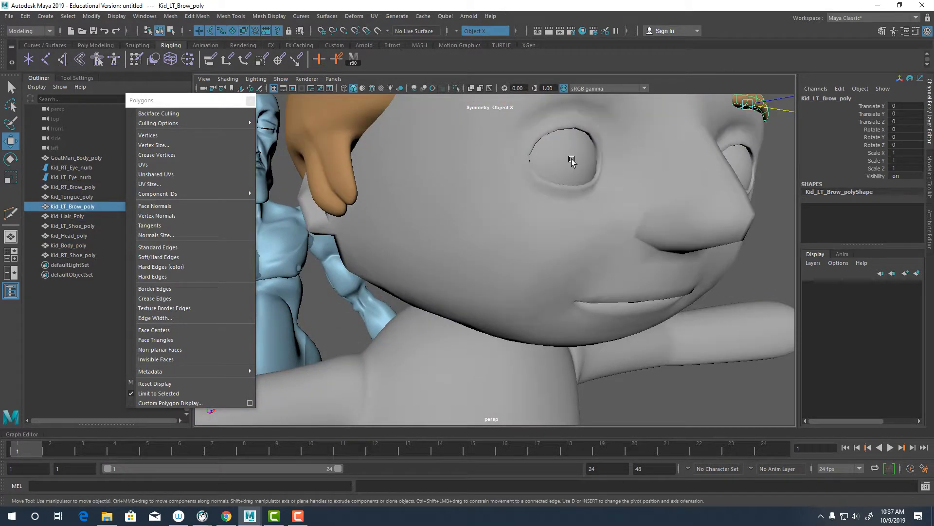
left_click(567, 156)
middle_click_drag(658, 195, 564, 299, "alt")
left_click(590, 265)
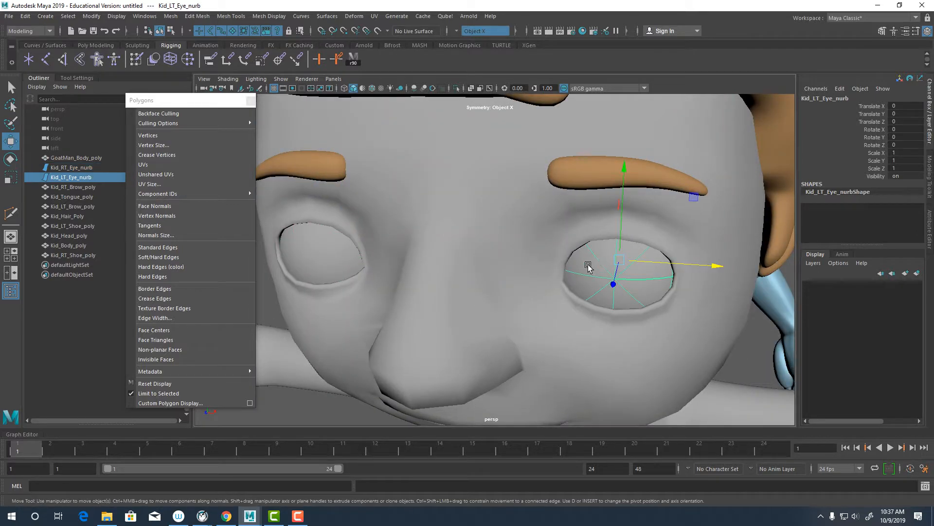
scroll(511, 288, "up", 6)
scroll(555, 378, "up", 5)
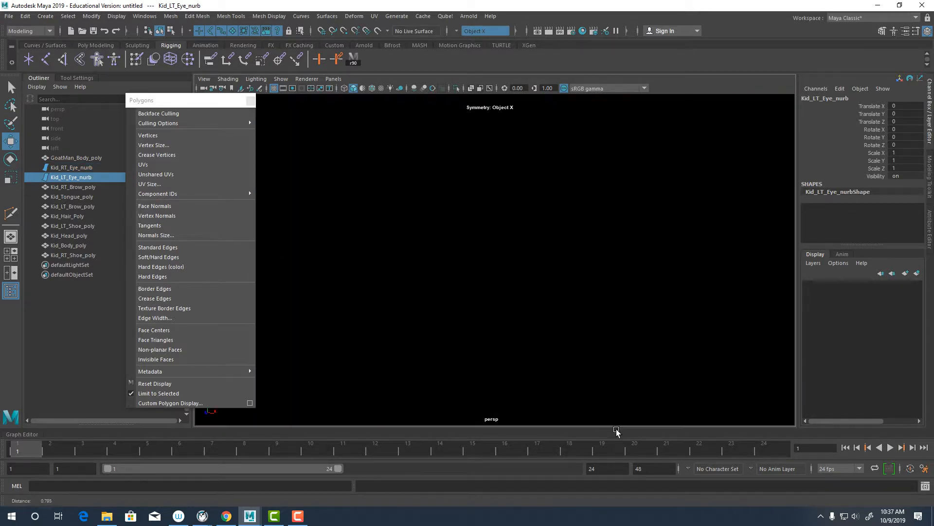
Step: Try to delete the construction history of the kid's tongue, and clear the selection
left_click(491, 210)
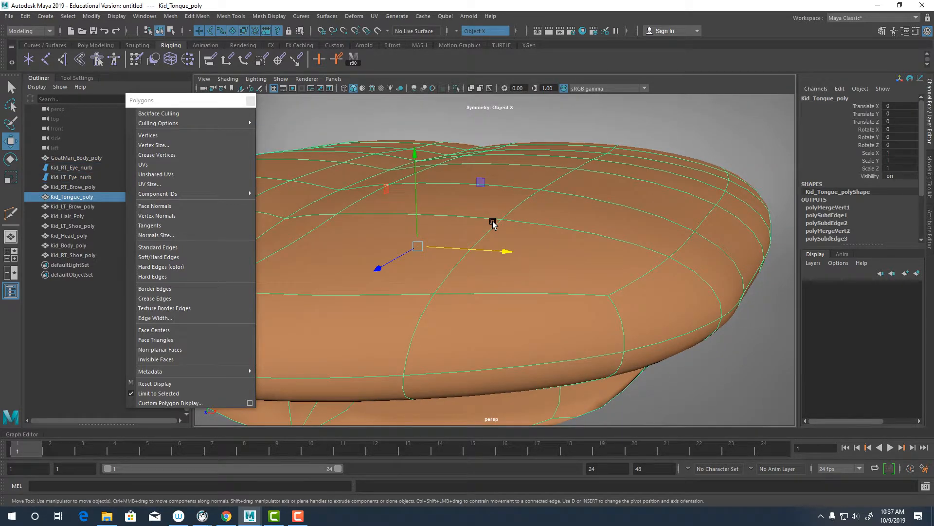
scroll(616, 221, "down", 3)
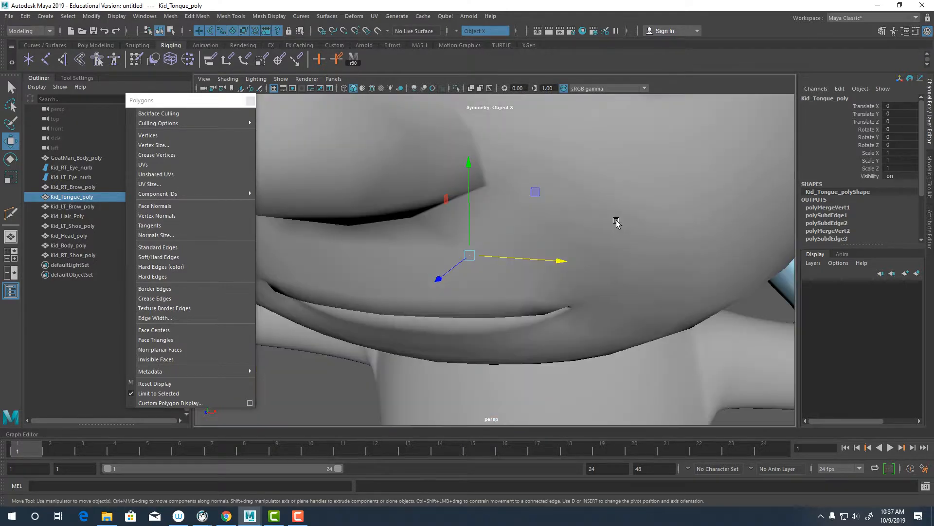
scroll(564, 229, "down", 5)
scroll(564, 229, "up", 8)
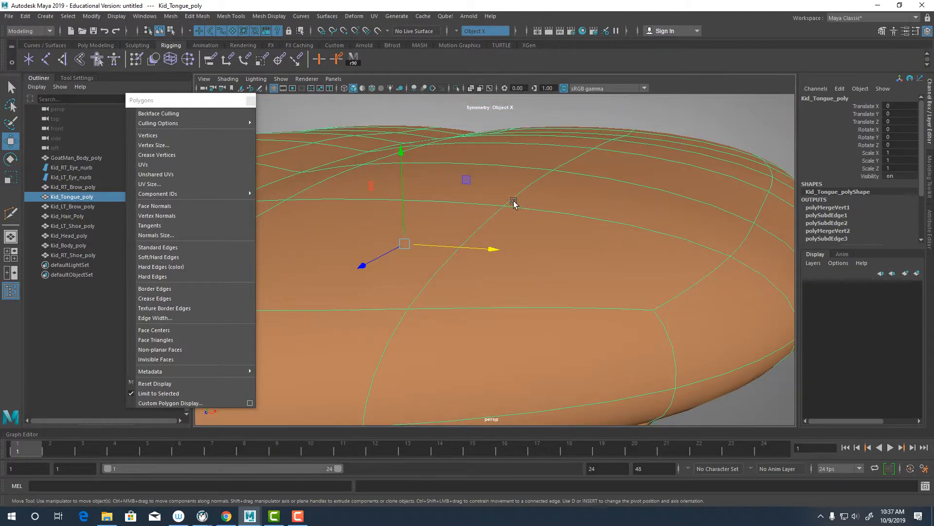
scroll(514, 204, "down", 2)
left_click(25, 16)
mouse_move(101, 134)
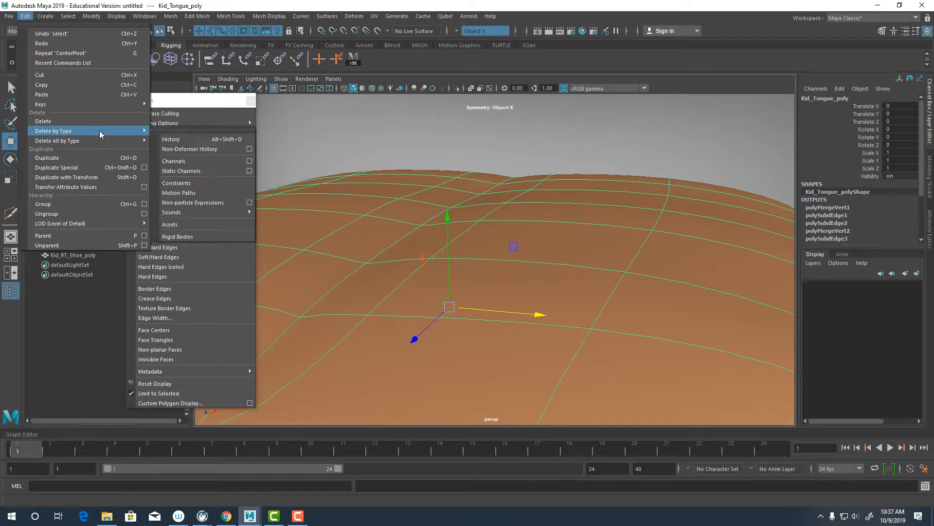
left_click(170, 139)
left_click(60, 303)
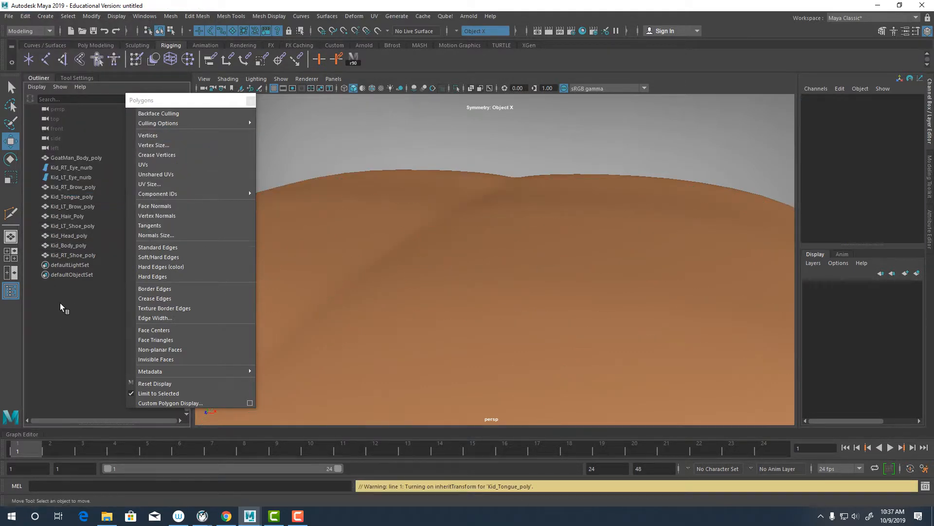
Step: Replace the kid's tongue with a duplicate by deleting the original and renaming the copy Kid_Tongue_poly
left_click(80, 197)
key("ctrl+d")
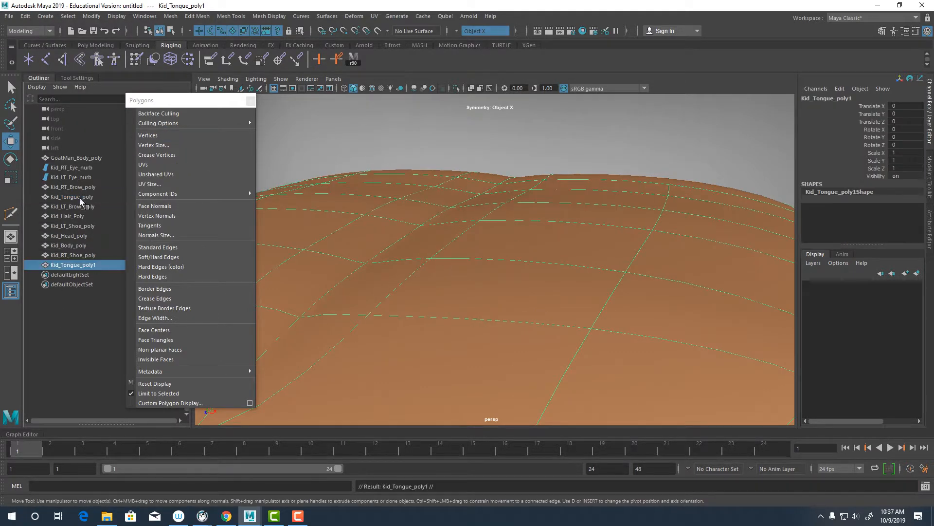
key("Delete")
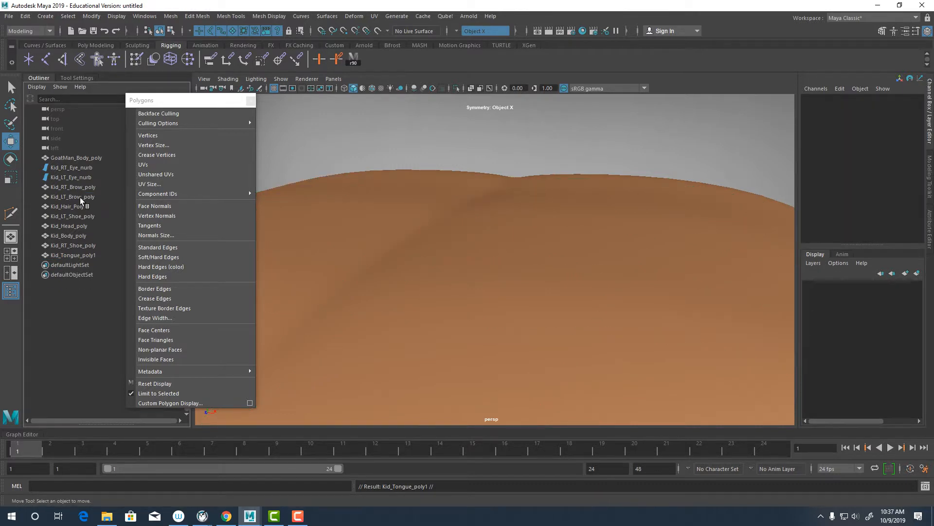
left_click(77, 255)
double_click(112, 256)
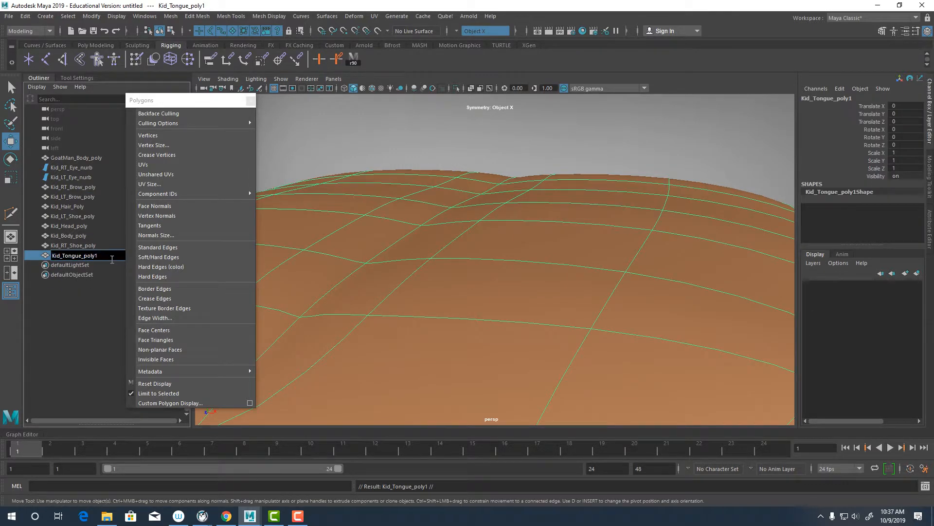
key("Return")
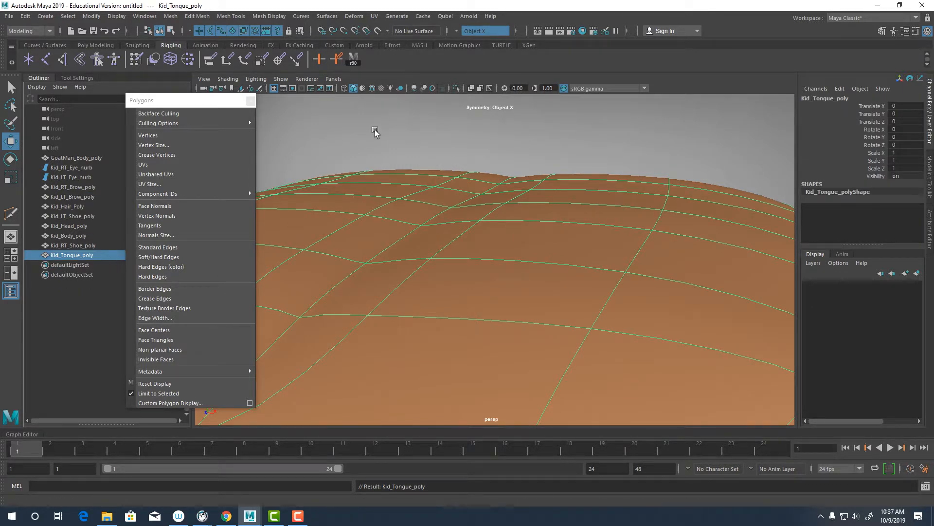
Step: Check the goat man body's channels and its placement relative to the kid in the perspective view
key("a")
left_click(392, 194)
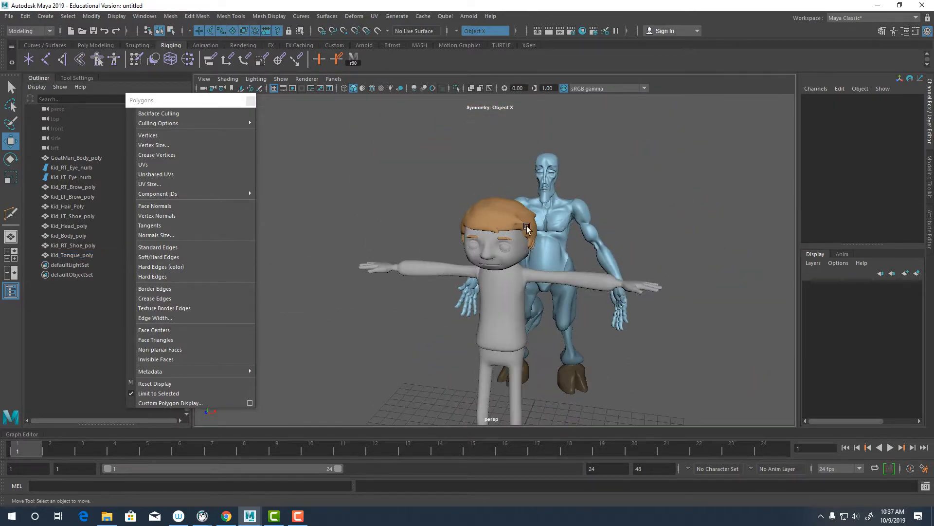
left_click(542, 207)
left_click_drag(589, 245, 517, 250, "alt")
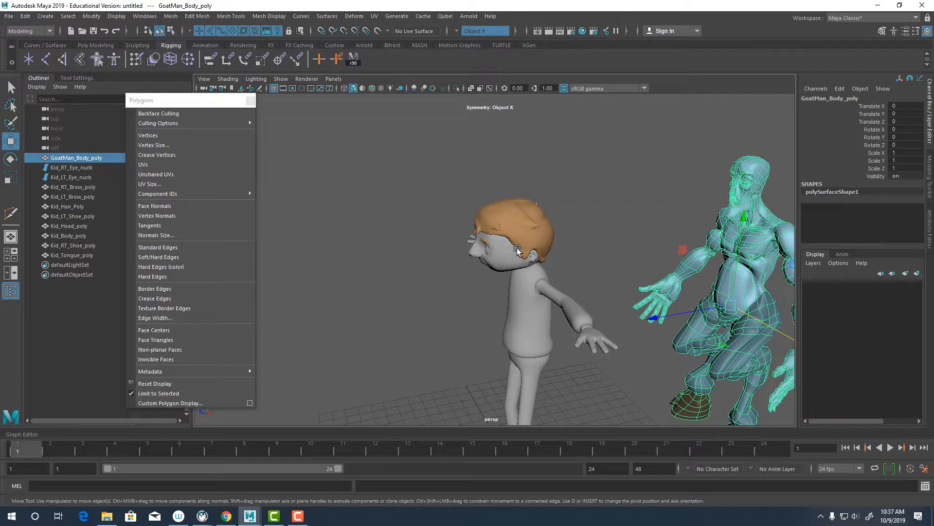
left_click(461, 237)
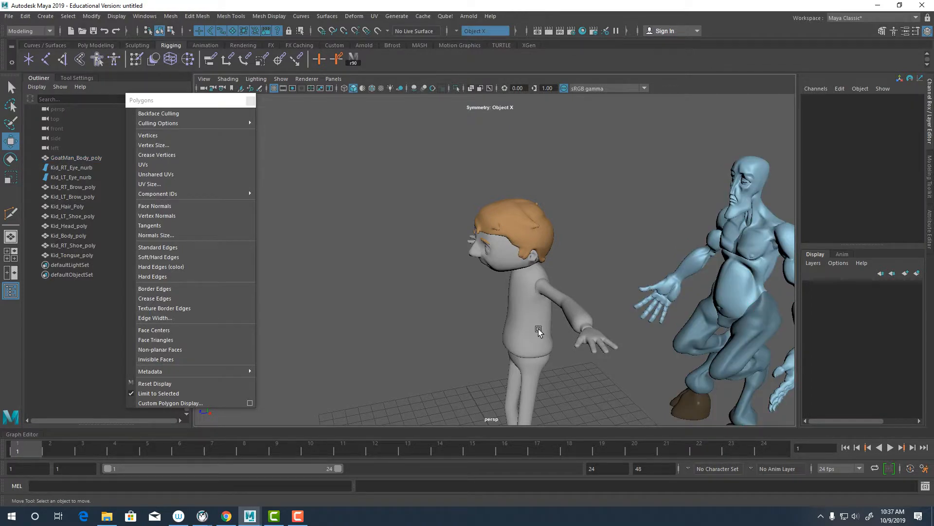
scroll(461, 237, "down", 8)
left_click_drag(460, 237, 462, 234, "alt")
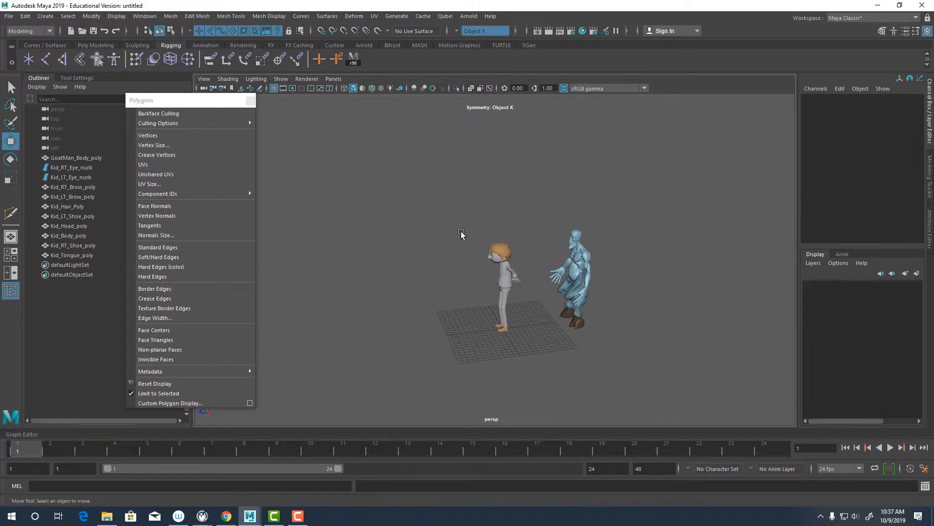
left_click_drag(572, 217, 606, 269)
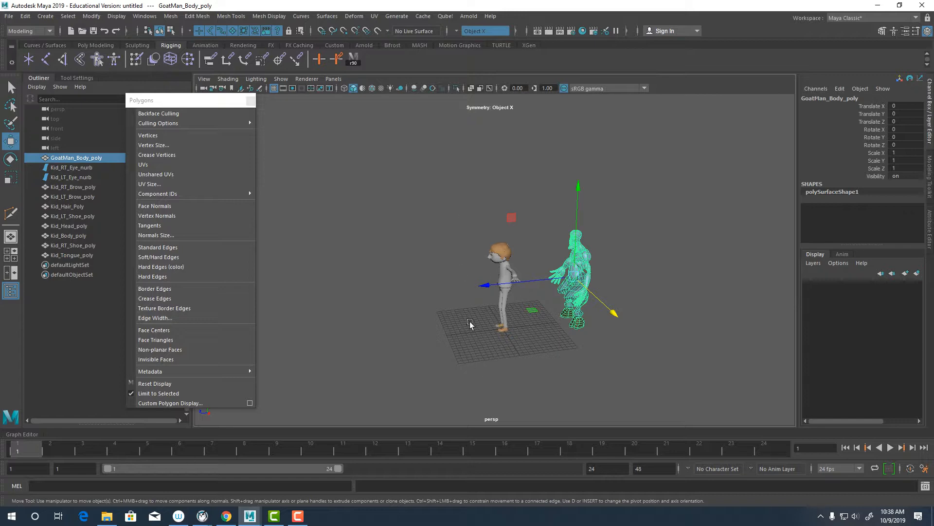
Step: Examine both models in the front and side views for centering on the grid and feet resting on the ground line
key("space")
left_click_drag(523, 355, 520, 385)
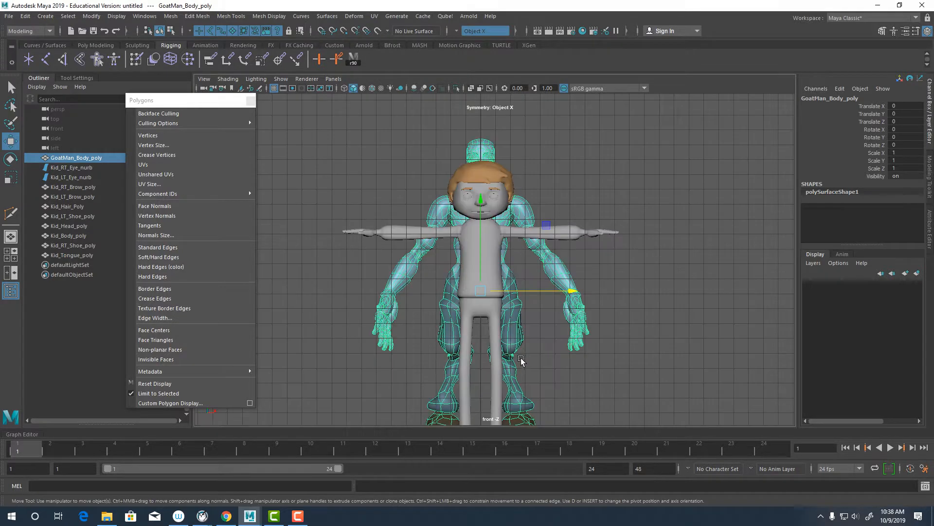
scroll(479, 277, "up", 3)
scroll(492, 198, "down", 3)
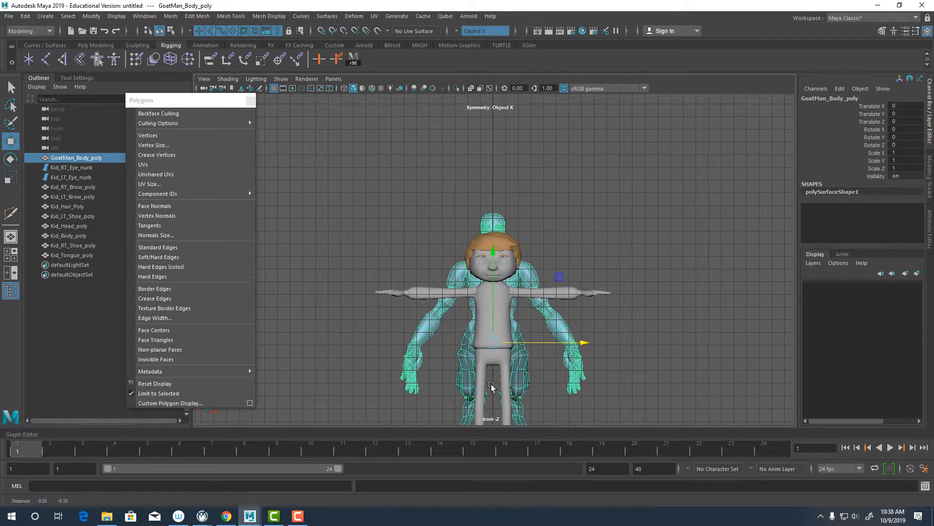
key("space")
left_click_drag(501, 271, 528, 271)
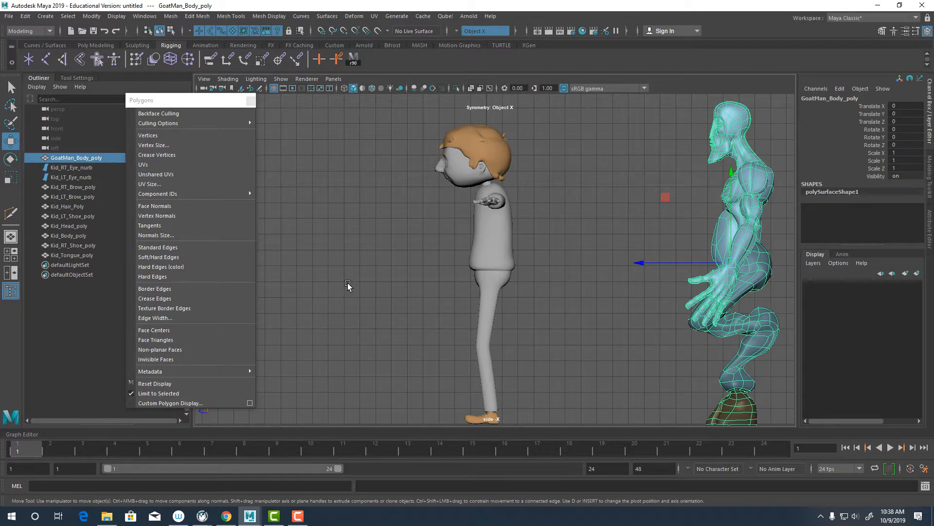
right_click_drag(584, 284, 583, 358, "alt")
middle_click_drag(452, 311, 563, 363, "alt")
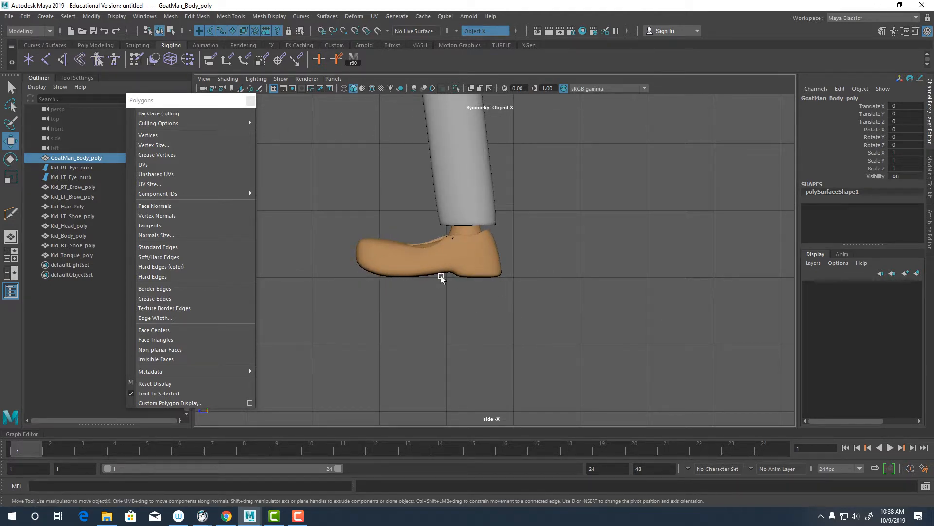
right_click_drag(615, 281, 424, 247, "alt")
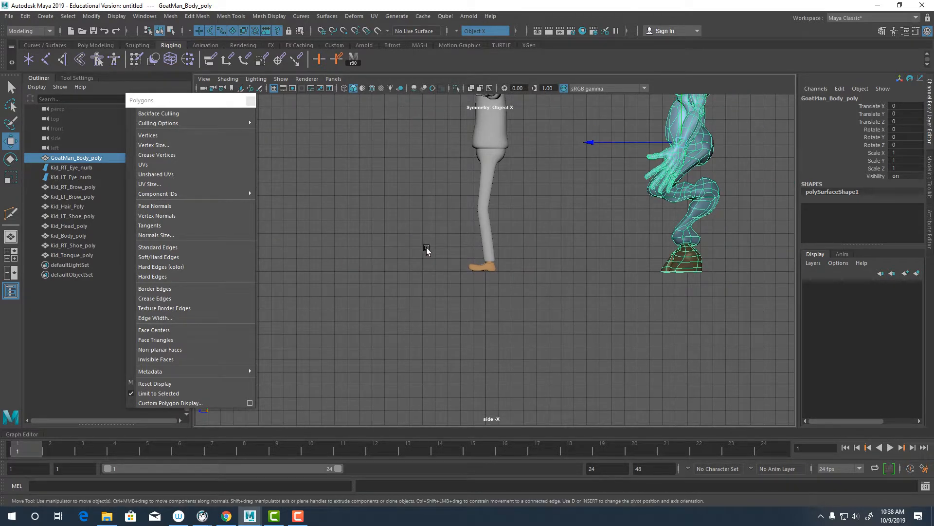
Step: Check the shoe and hoof placement against the ground line in the side view, and inspect both models in perspective
right_click_drag(428, 249, 348, 288, "alt")
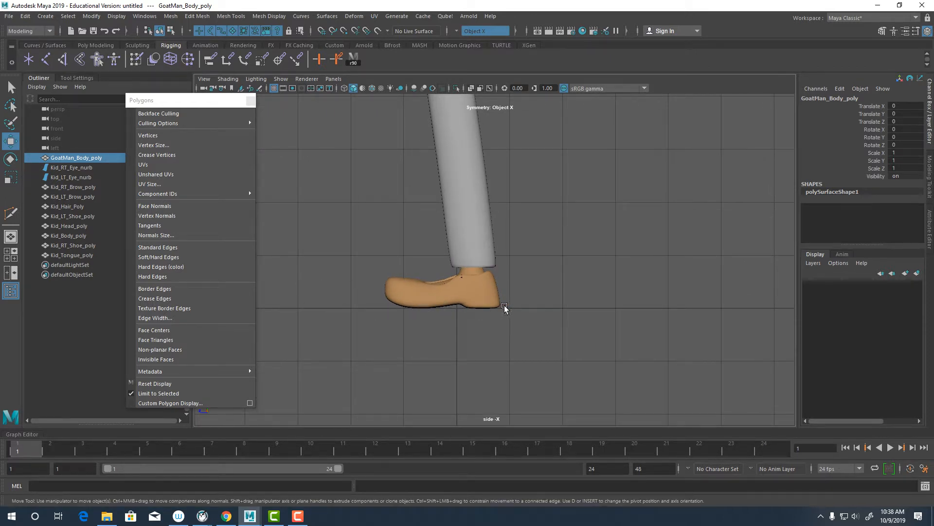
right_click_drag(646, 323, 355, 278, "alt")
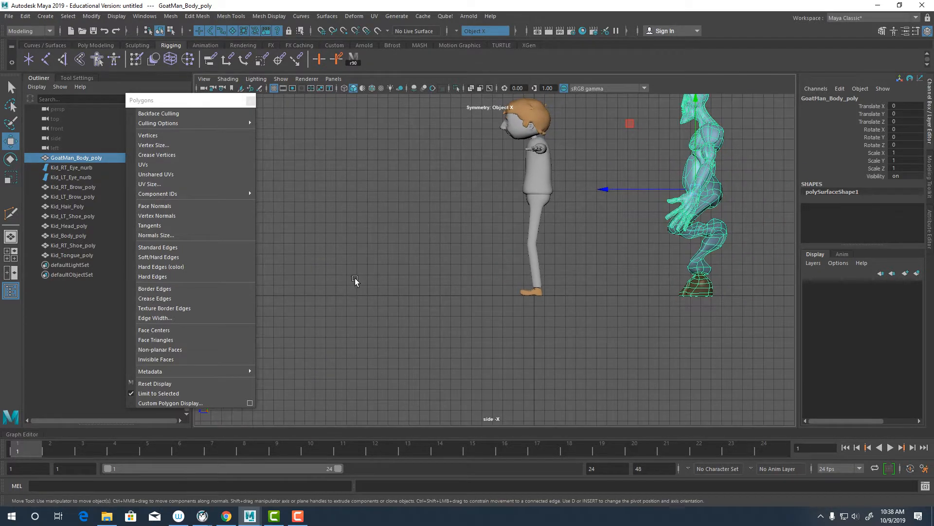
key("space")
left_click(408, 297)
left_click_drag(408, 297, 568, 332, "alt")
left_click(568, 333)
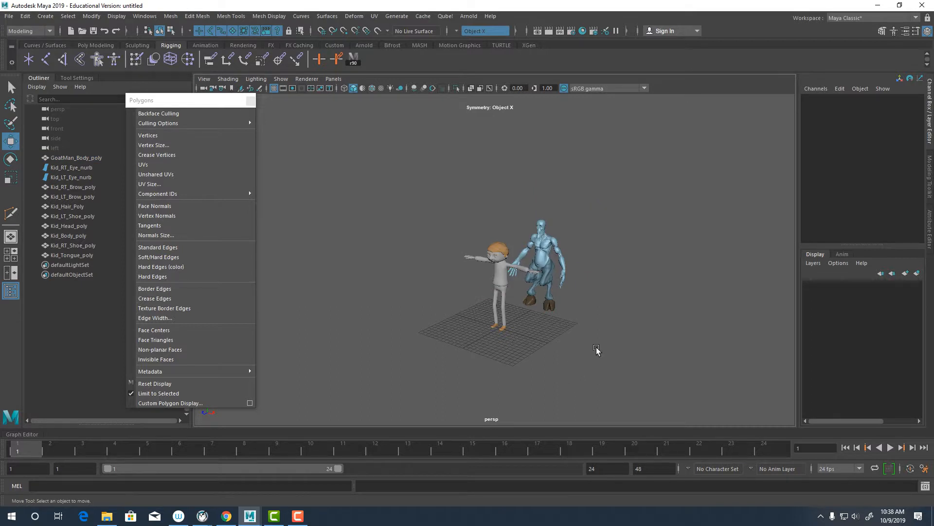
left_click_drag(611, 325, 572, 339, "alt")
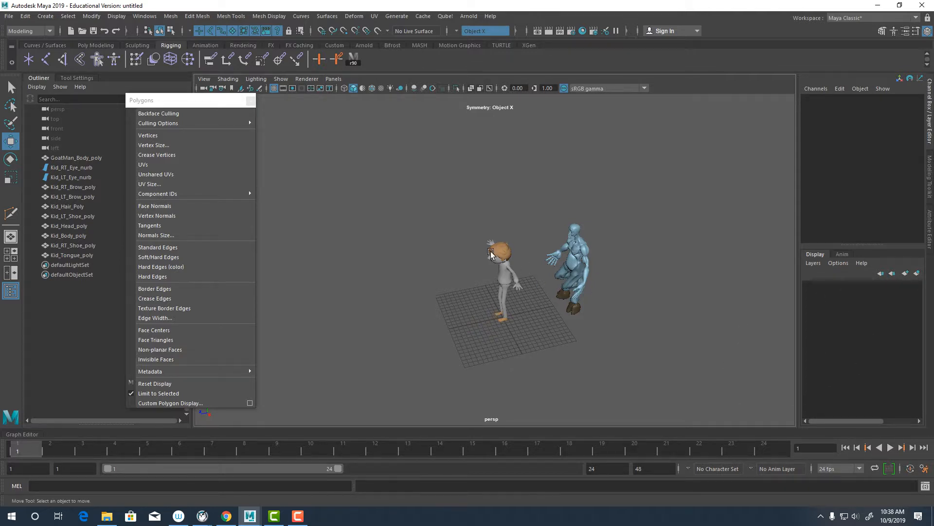
Step: Create a display layer containing all of the kid's parts and name it Kid_Geo_layer
left_click_drag(540, 285, 462, 229, "alt")
left_click_drag(441, 194, 574, 341)
left_click(918, 272)
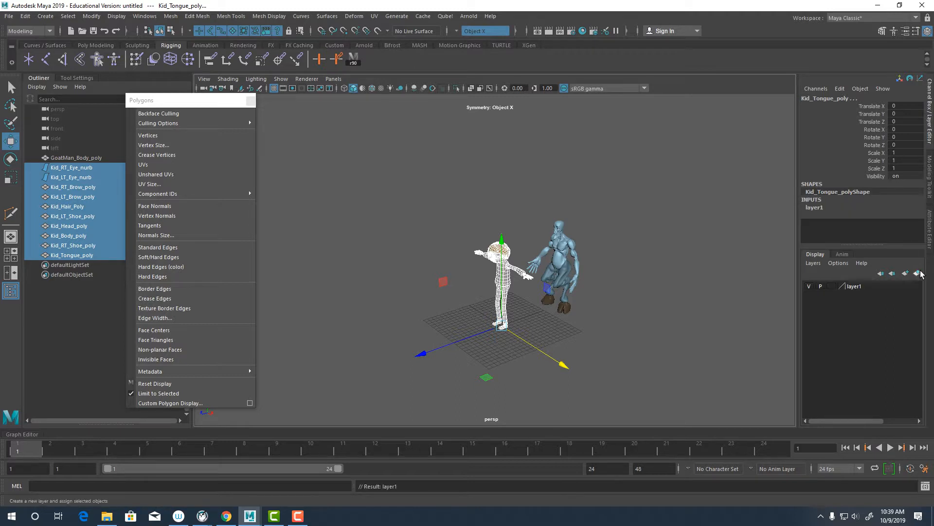
double_click(852, 286)
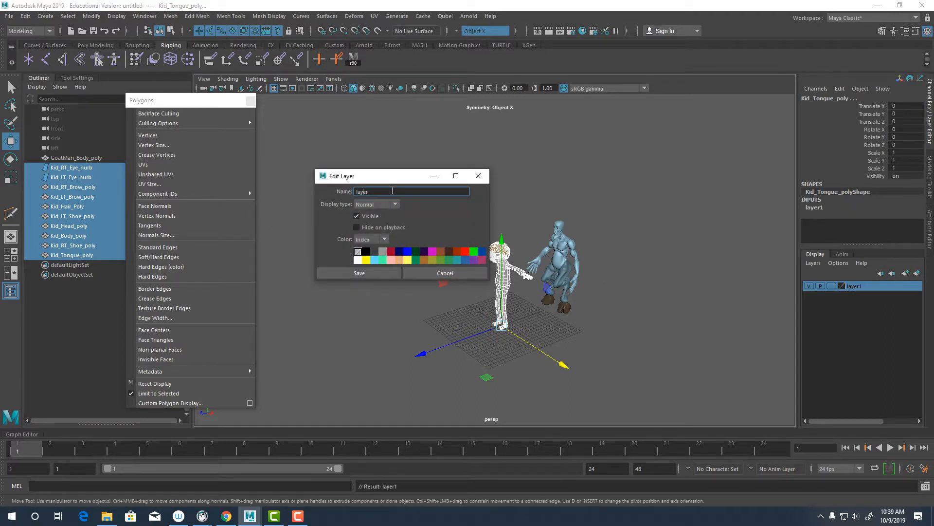
key("Home")
type("Kid_Geo_")
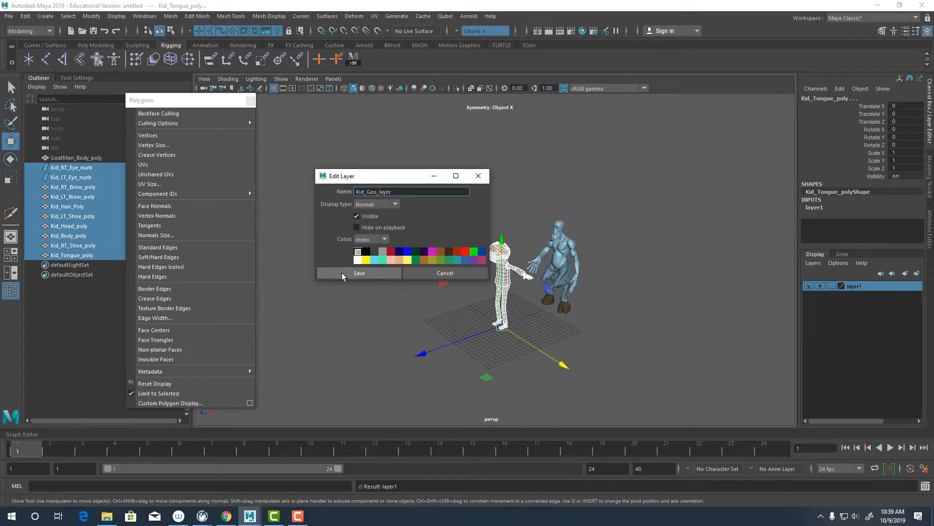
left_click(358, 273)
Step: Toggle the visibility of Kid_Geo_layer off and on to check that it controls every kid part
left_click(809, 286)
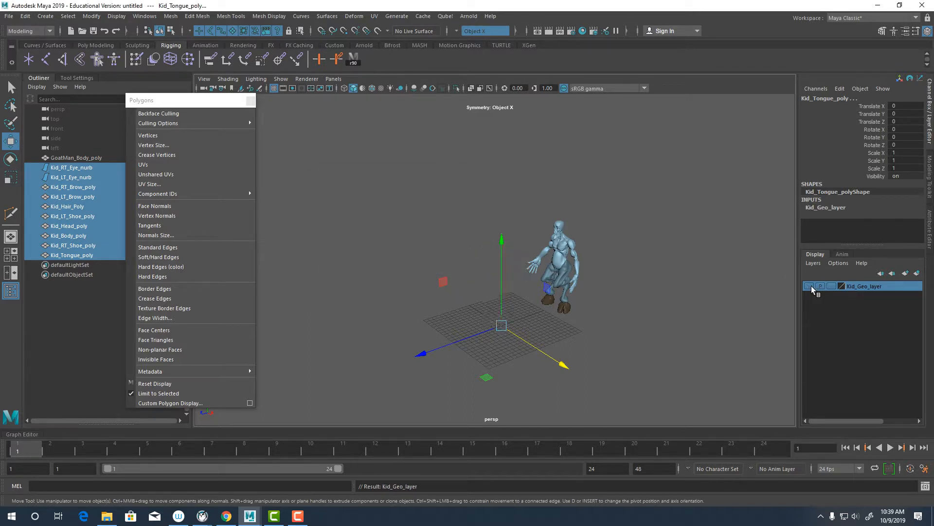
left_click(808, 286)
left_click(809, 287)
left_click(809, 286)
left_click(810, 286)
left_click(810, 286)
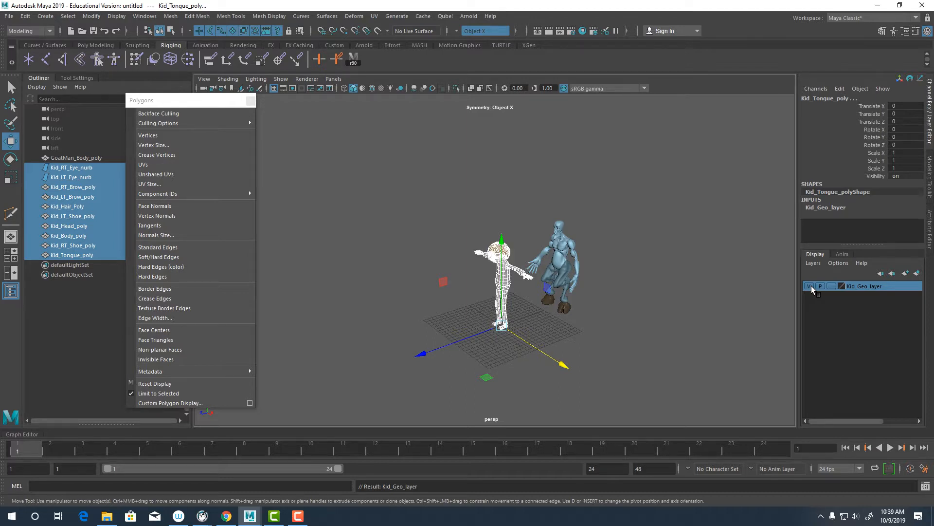
Step: Create a display layer containing the goat man body, name it GM_Geo_layer, and clear the selection
left_click(680, 278)
mouse_move(680, 279)
left_mouse_down("alt")
mouse_move(561, 210)
mouse_move(620, 337)
left_mouse_up("alt")
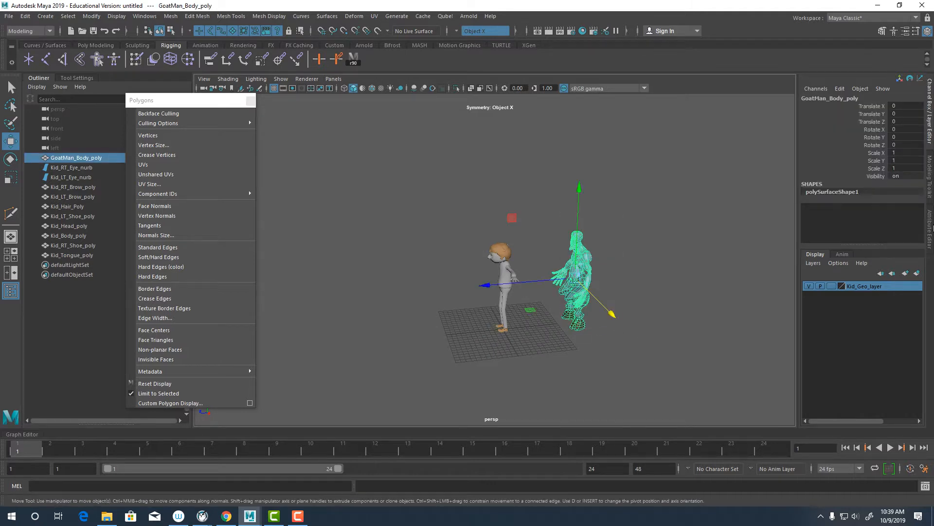
left_click(917, 273)
double_click(856, 286)
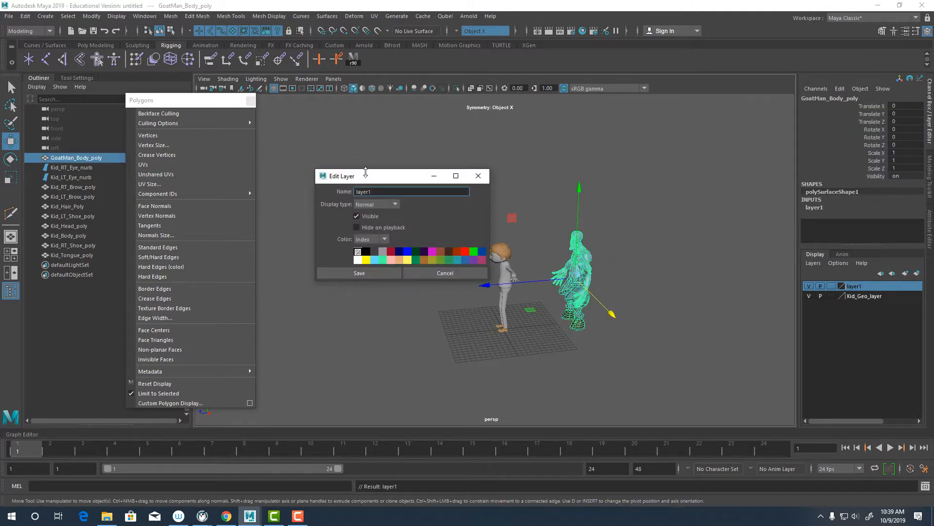
key("BackSpace")
key("Home")
type("GM_Geo_")
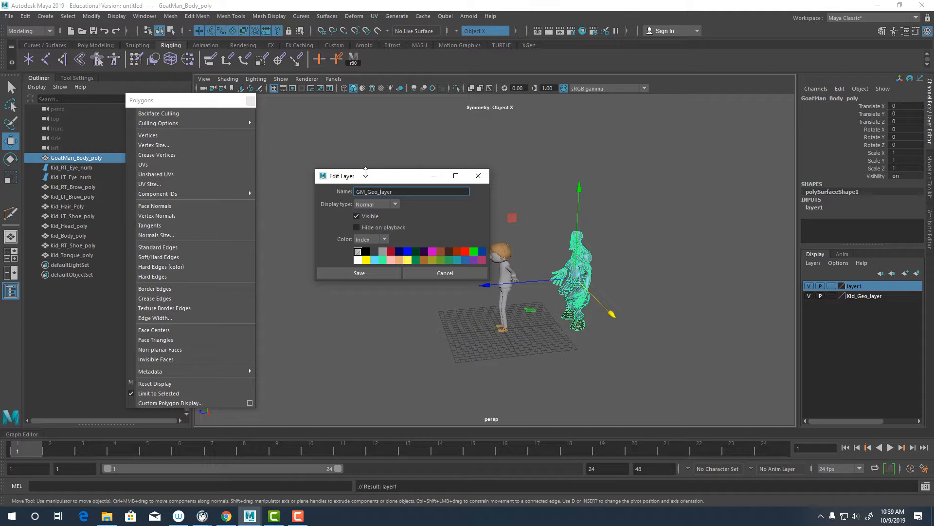
left_click(362, 273)
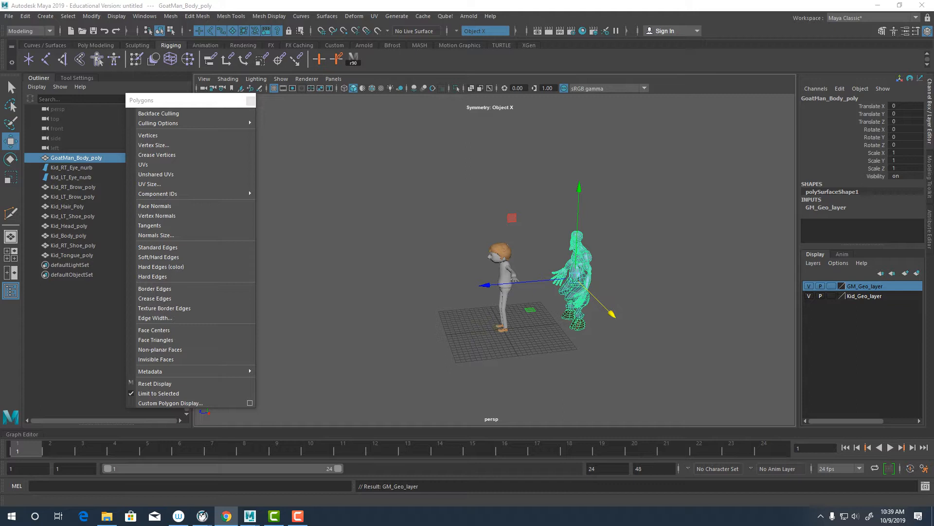
left_click(448, 265)
left_click_drag(449, 265, 460, 250, "alt")
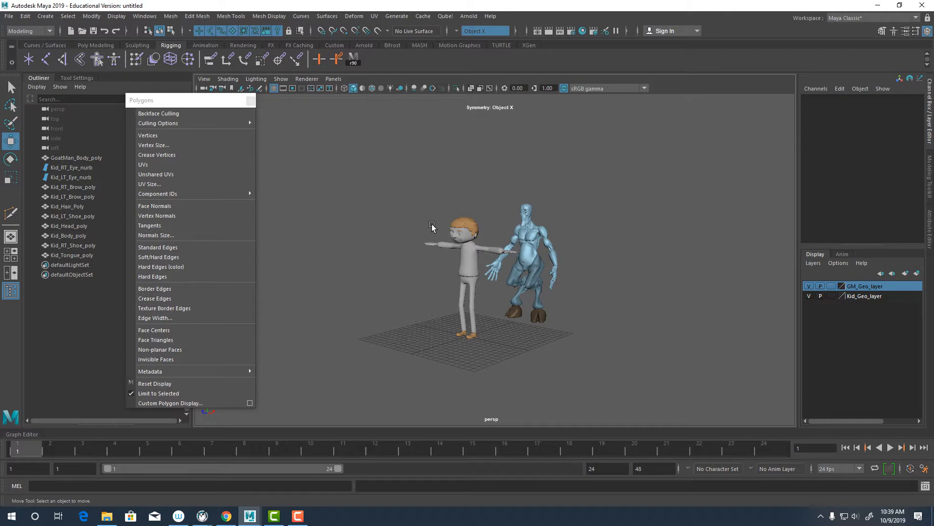
Step: Save the scene as Maya Binary in the project's scenes folder, named with the author's last and first name plus _Rig_START
left_click(9, 16)
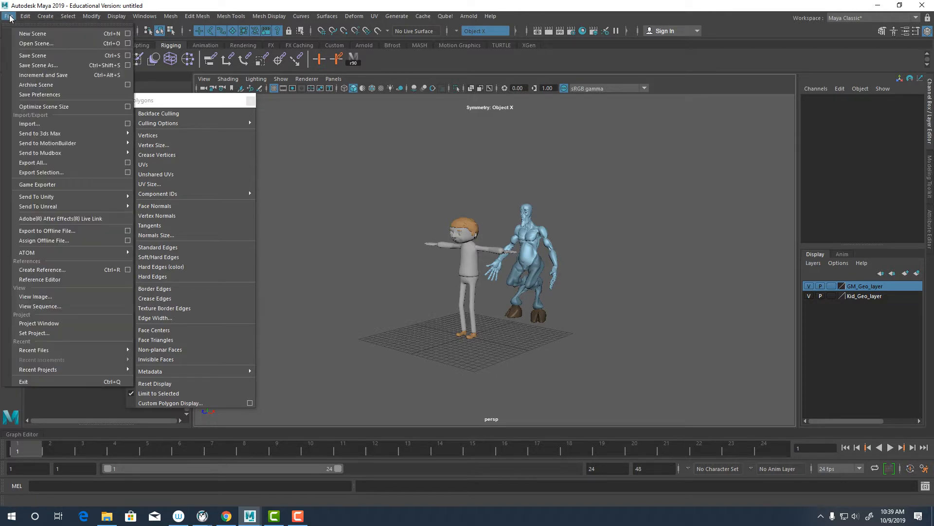
left_click(52, 68)
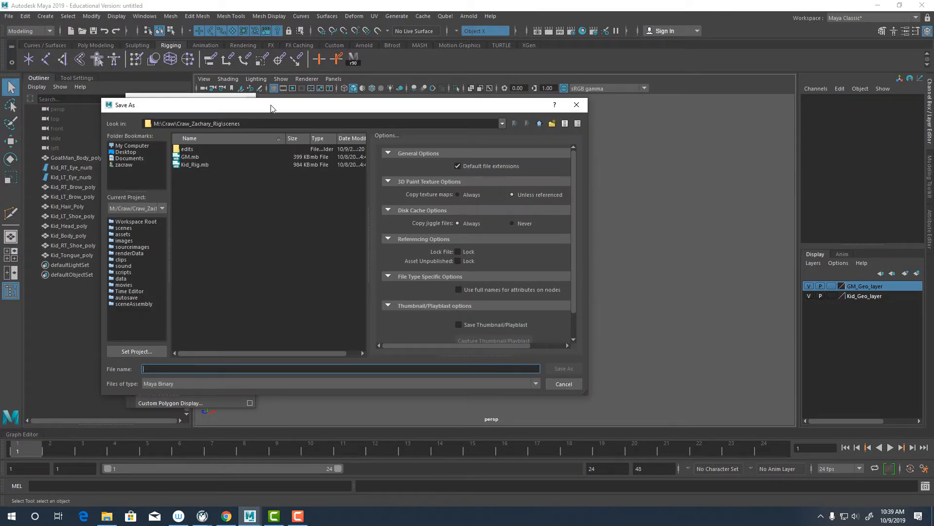
left_click_drag(271, 107, 456, 113)
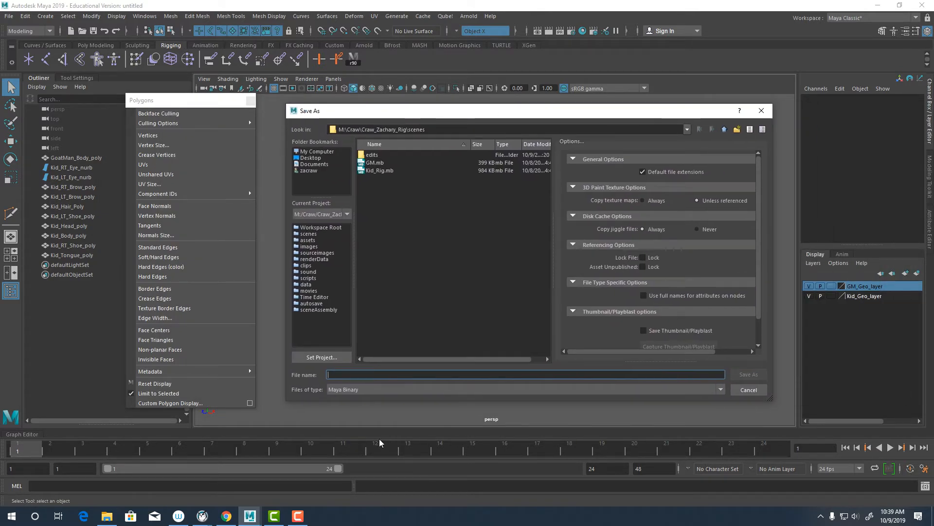
type("Cra")
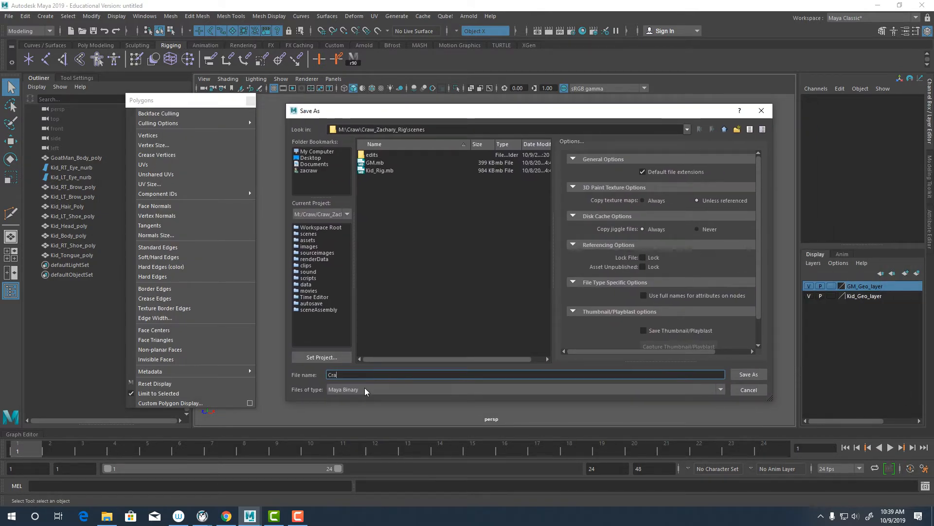
type("w_zachary")
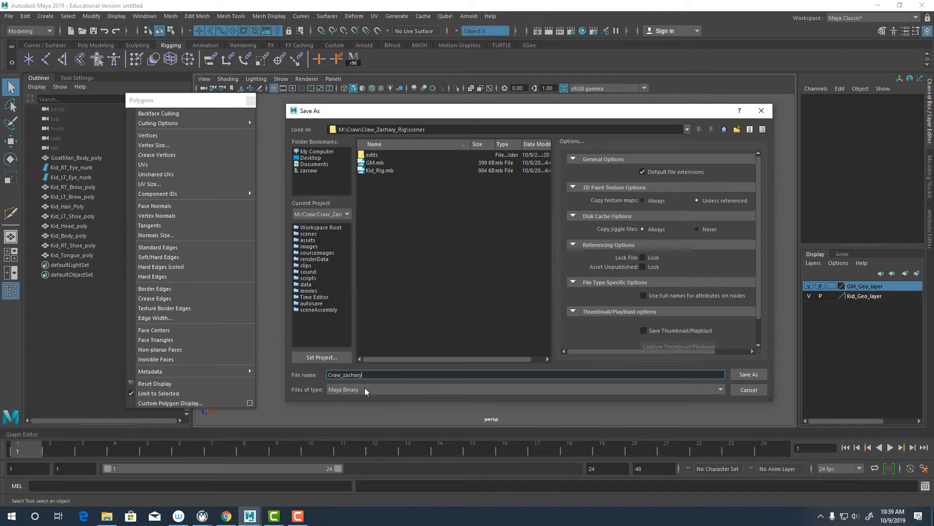
key("BackSpace")
key("BackSpace")
key("BackSpace")
key("BackSpace")
type("Zachary_Rig_START")
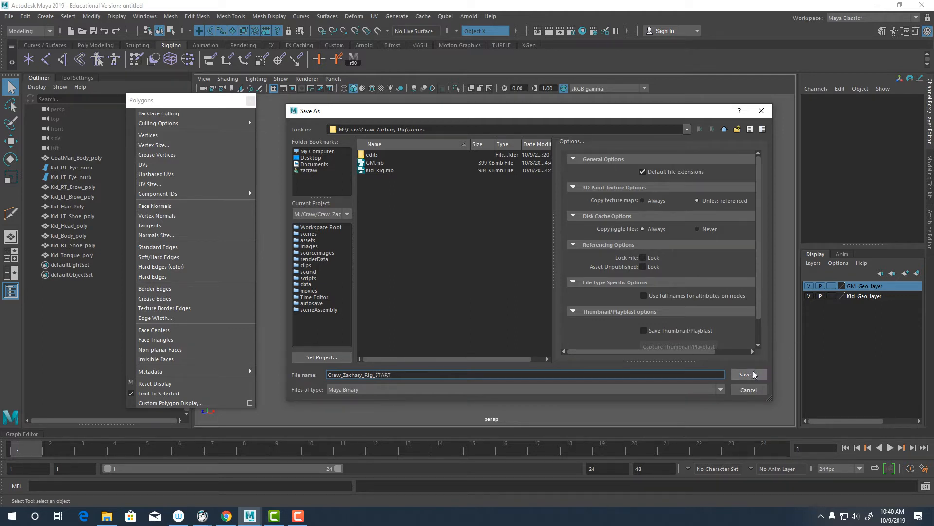
left_click(753, 374)
left_click(443, 266)
key("w")
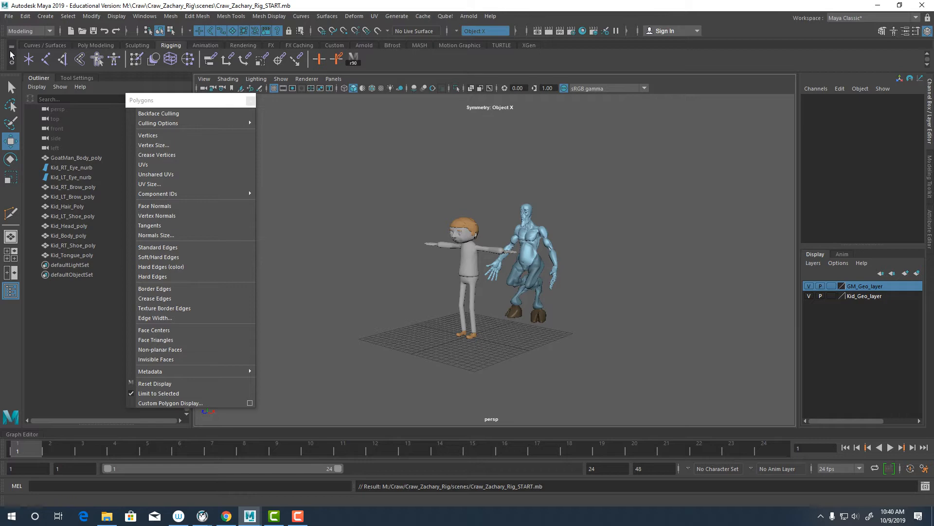
Step: Save a working copy of the scene under the same name, replacing the START ending with 01
left_click(10, 17)
left_click(38, 65)
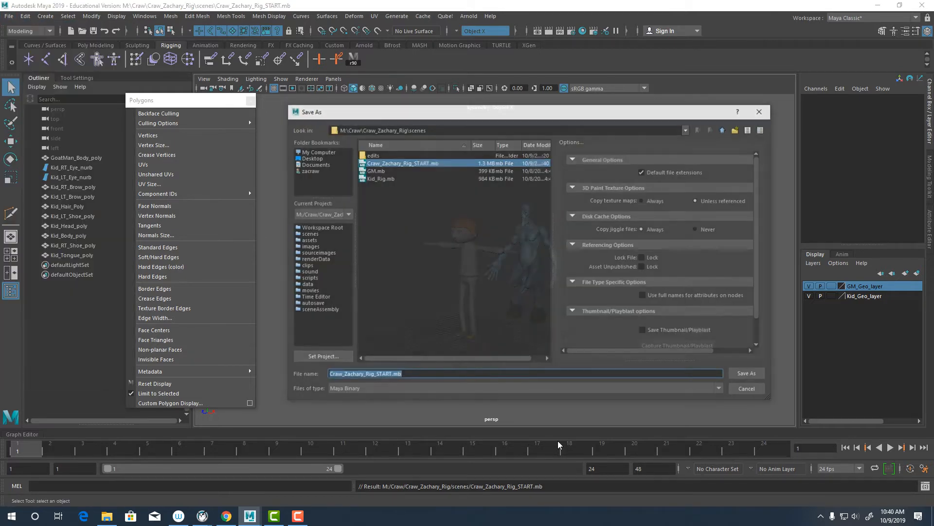
left_click_drag(409, 373, 377, 371)
type("01")
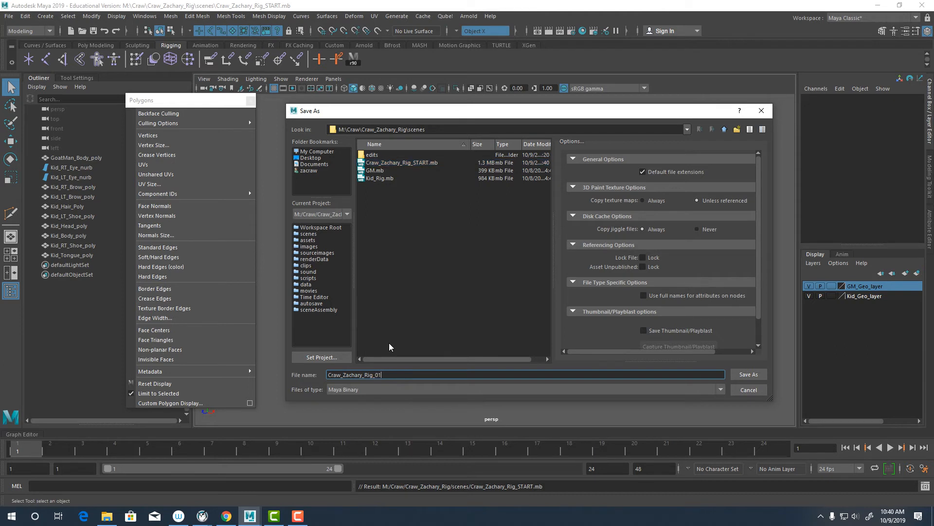
left_click(743, 375)
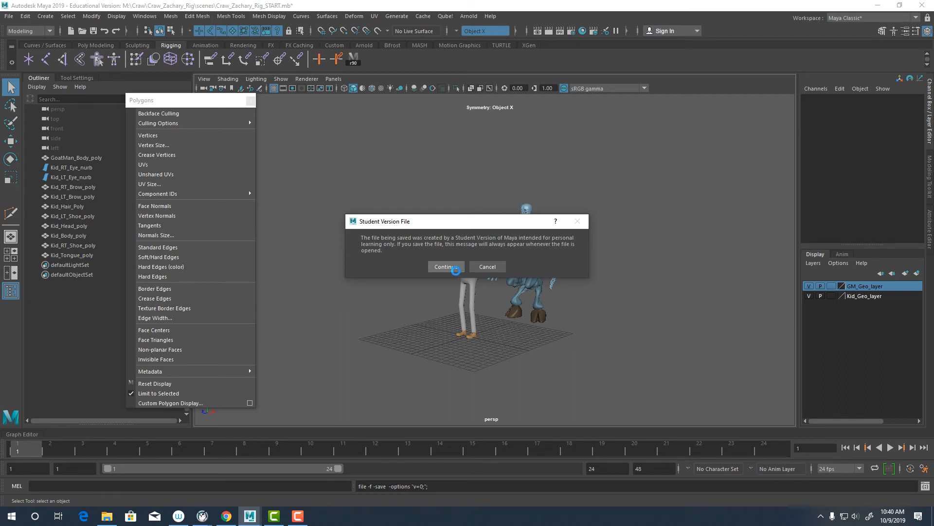
left_click(452, 268)
key("w")
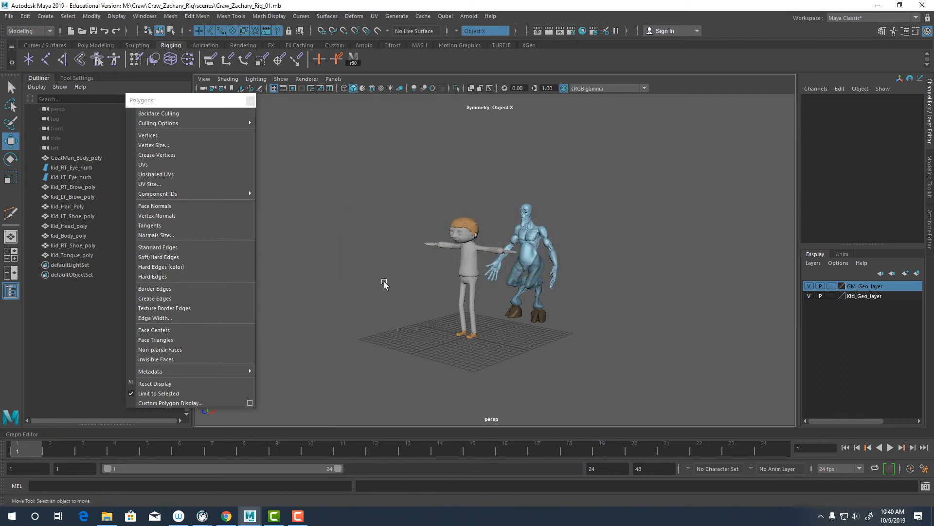